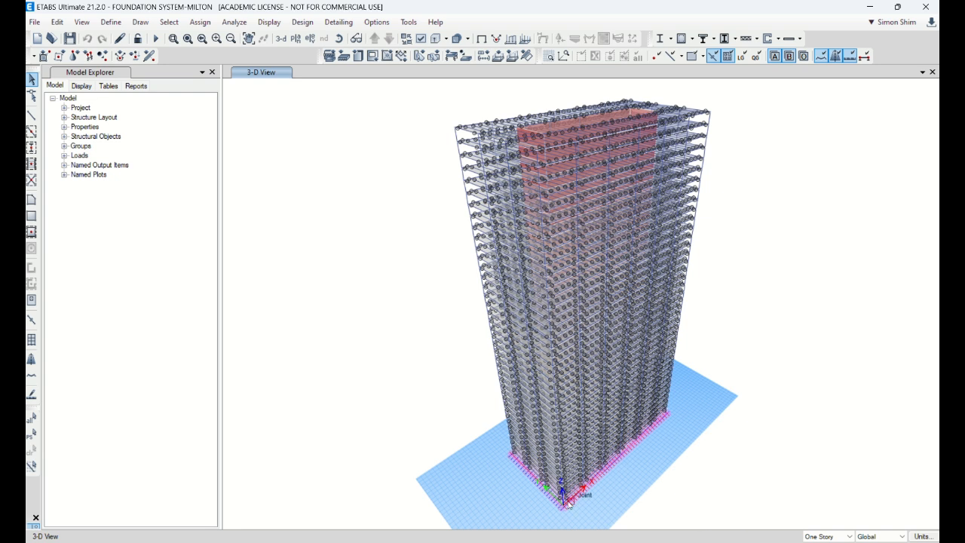
# Show the plan view of the Base level
pyautogui.click(294, 40)
pyautogui.scroll(-7, 509, 293)
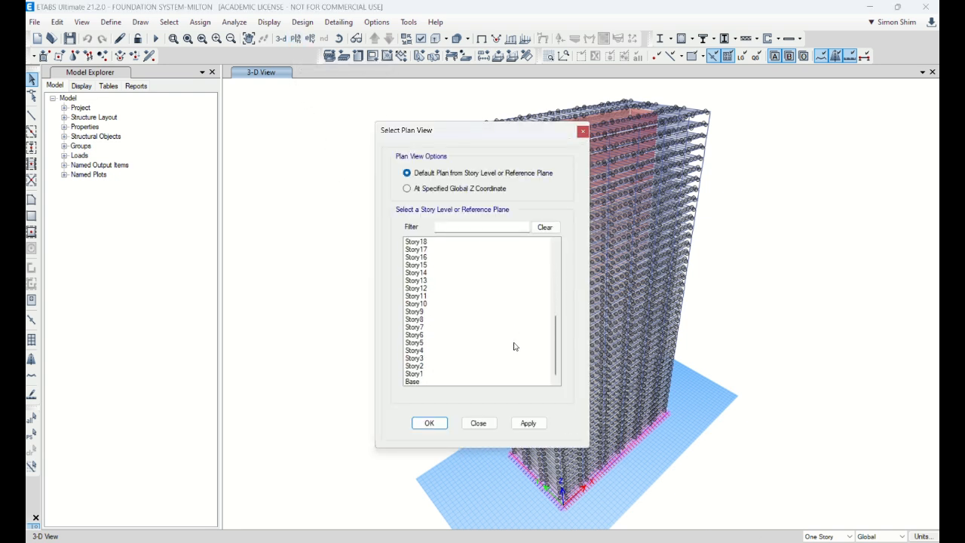
pyautogui.click(426, 382)
pyautogui.click(431, 423)
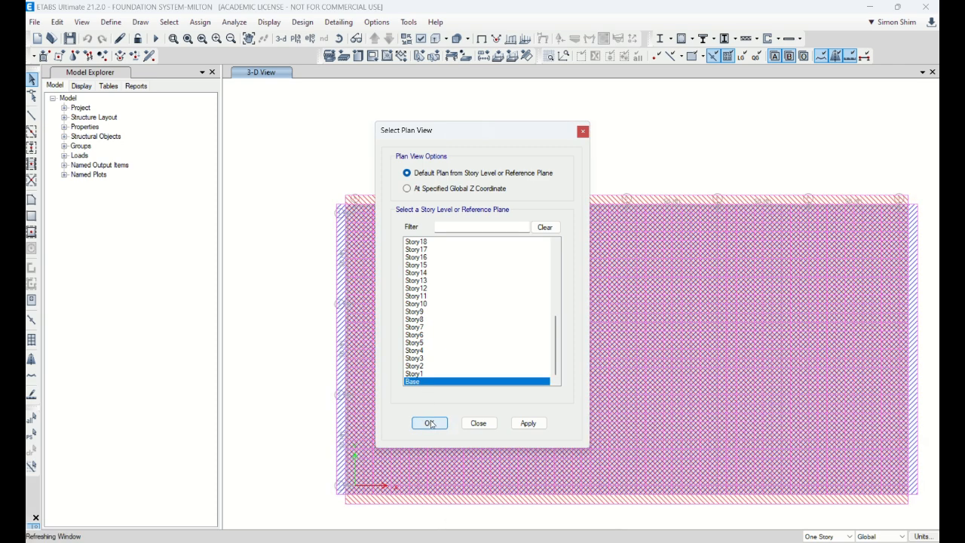
# Hide Layer A of the tendons, strips, slab rebars and support lines in the Base plan, with the program window restored down
pyautogui.click(421, 39)
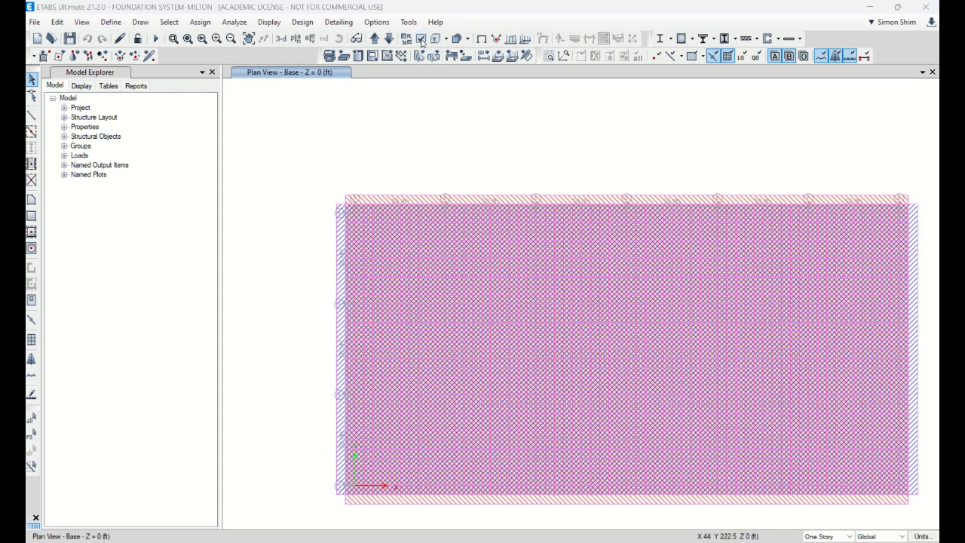
pyautogui.click(909, 13)
pyautogui.click(425, 98)
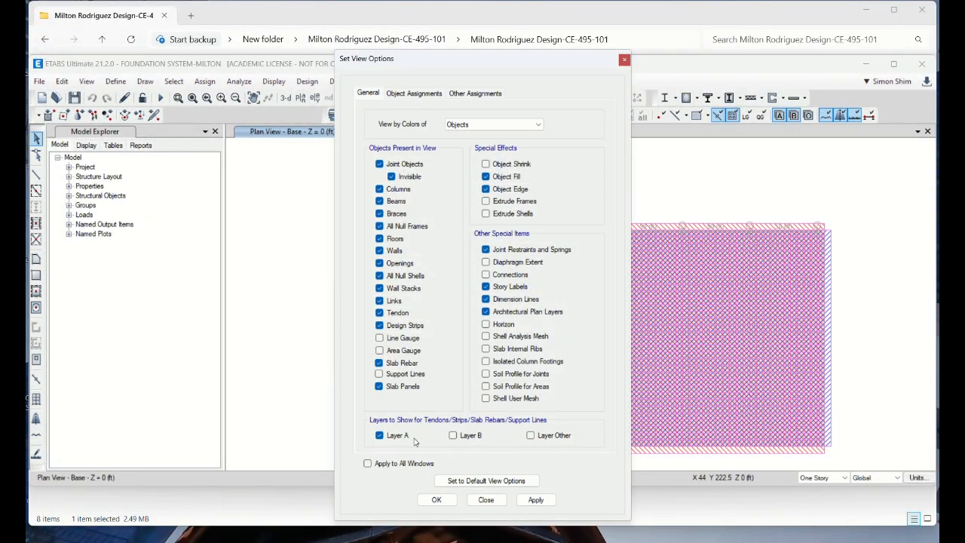
pyautogui.click(536, 500)
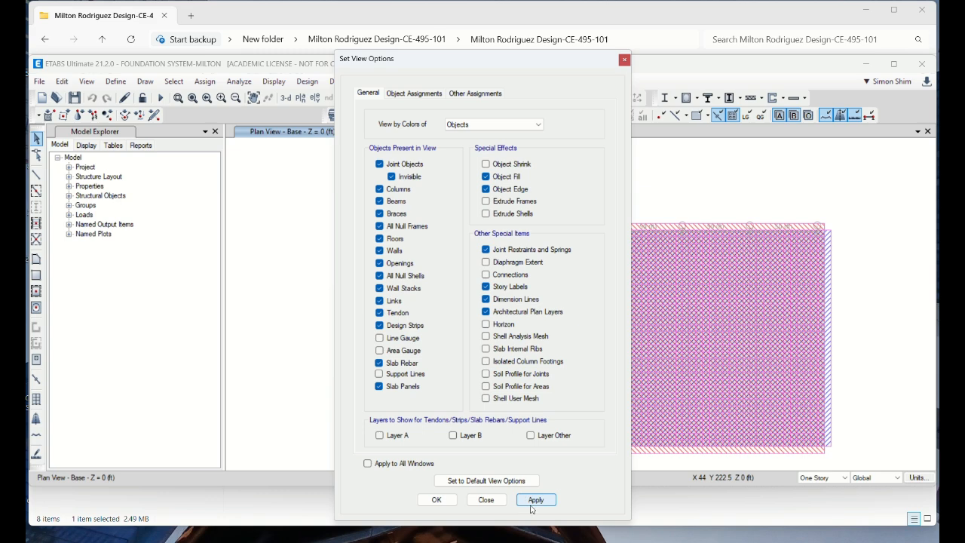
# Inspect the assignments of the base slab, then close its information and the view options
pyautogui.rightClick(704, 263)
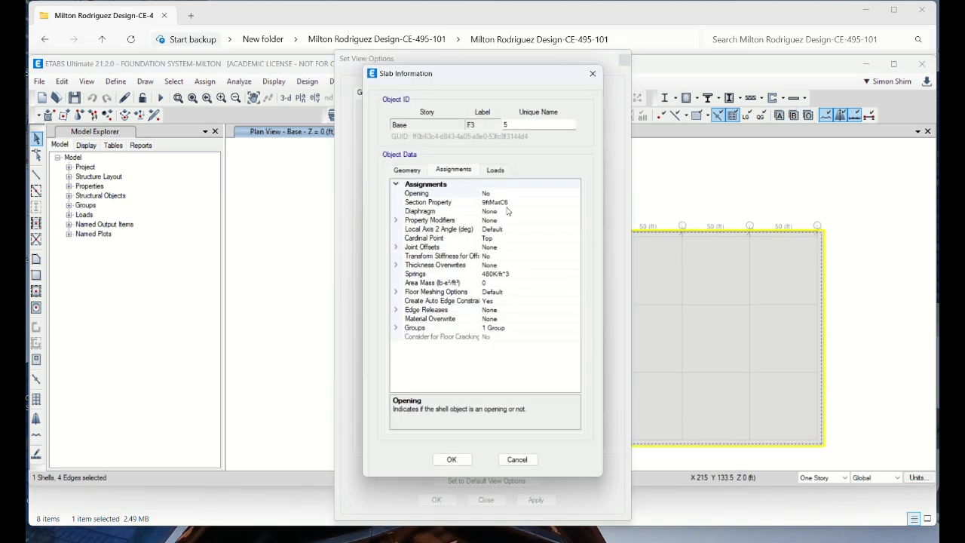
pyautogui.click(524, 462)
pyautogui.click(486, 500)
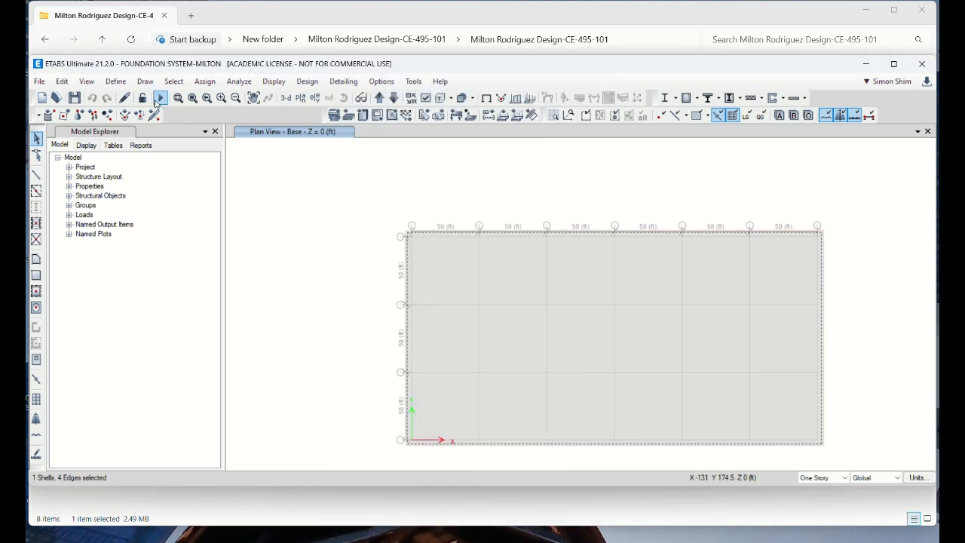
# Edit the 9ftMatC6 slab section property and set its slab material to 6000Psi
pyautogui.click(119, 81)
pyautogui.moveTo(149, 113)
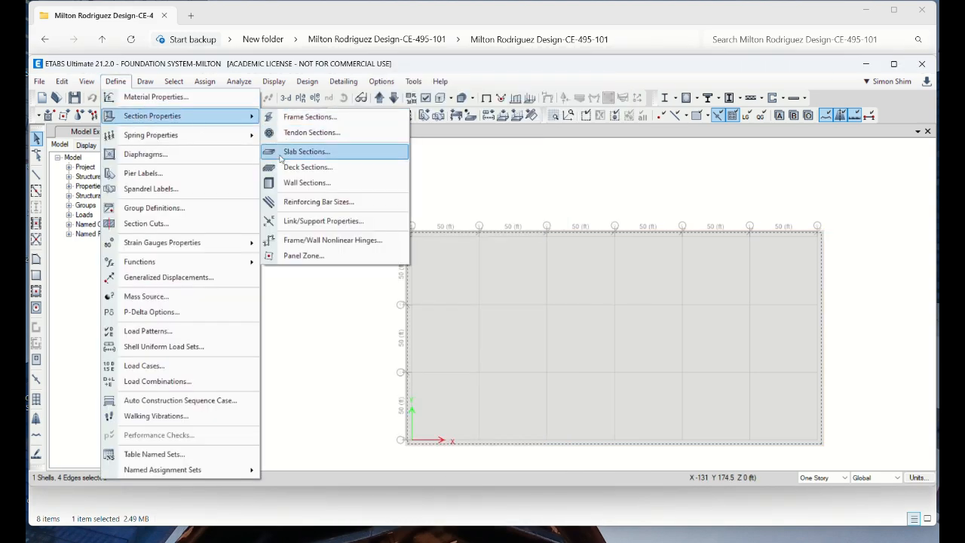
pyautogui.click(278, 151)
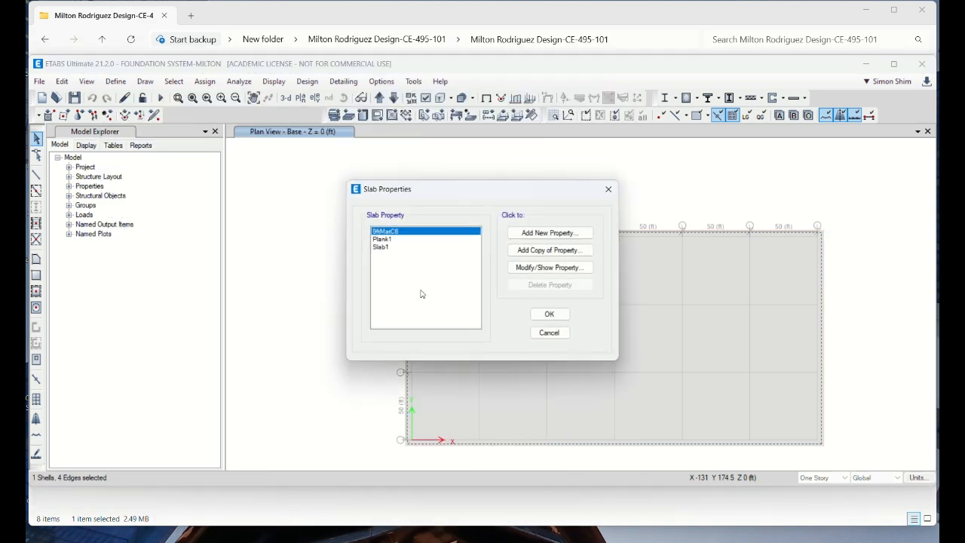
pyautogui.click(550, 268)
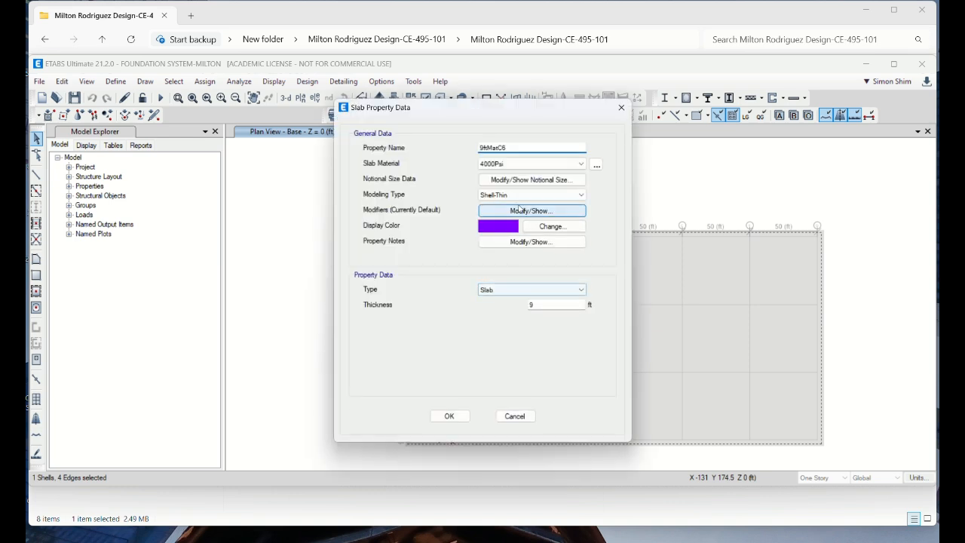
pyautogui.click(503, 165)
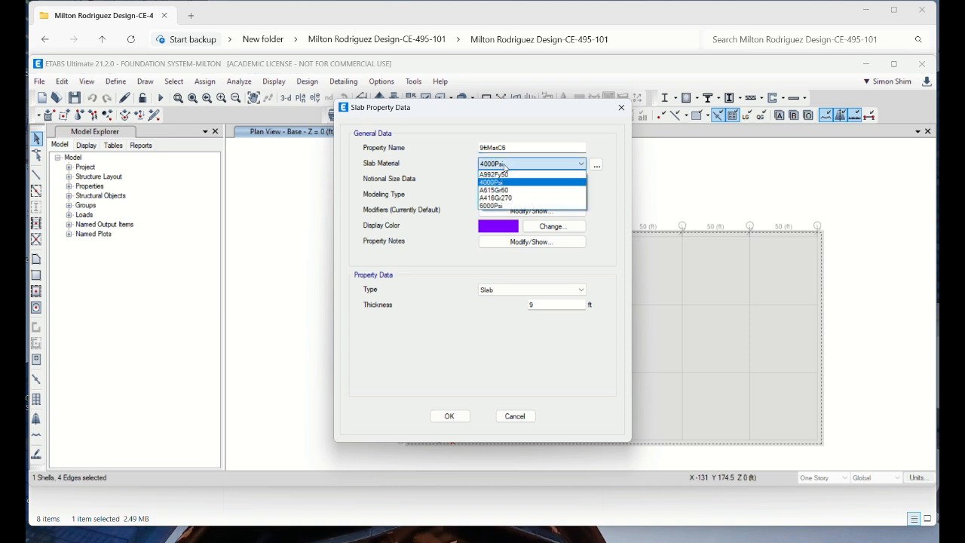
pyautogui.click(502, 205)
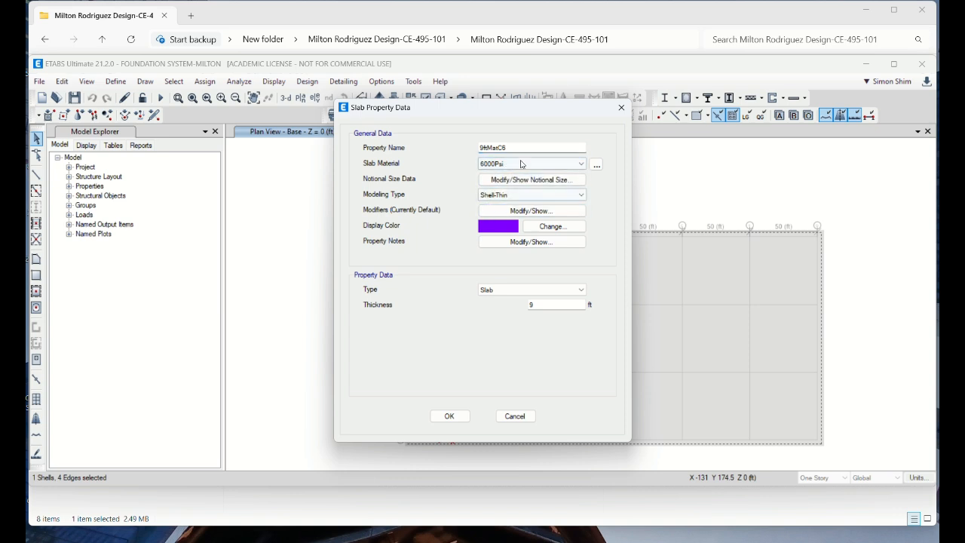
# Change the 9ftMatC6 slab property's type to Mat and accept the slab properties
pyautogui.click(503, 291)
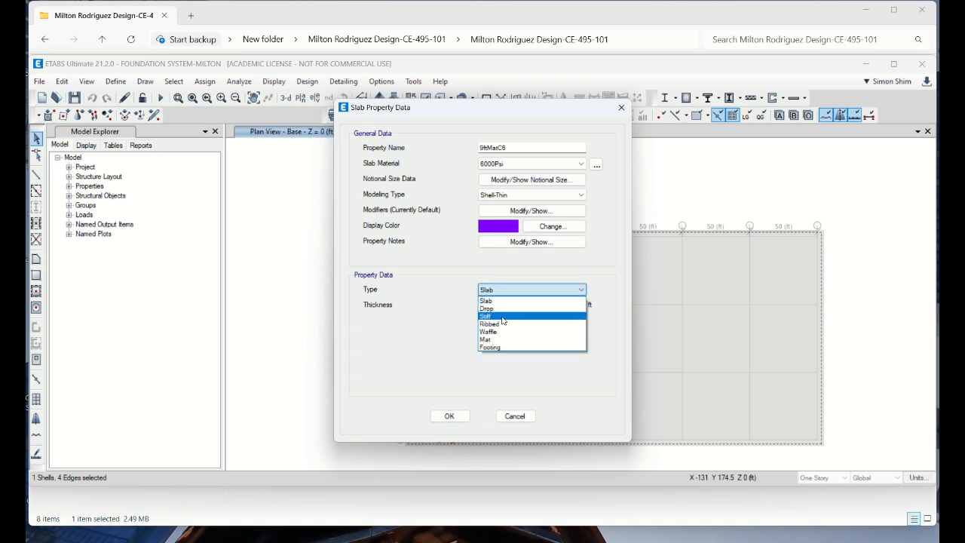
pyautogui.click(503, 341)
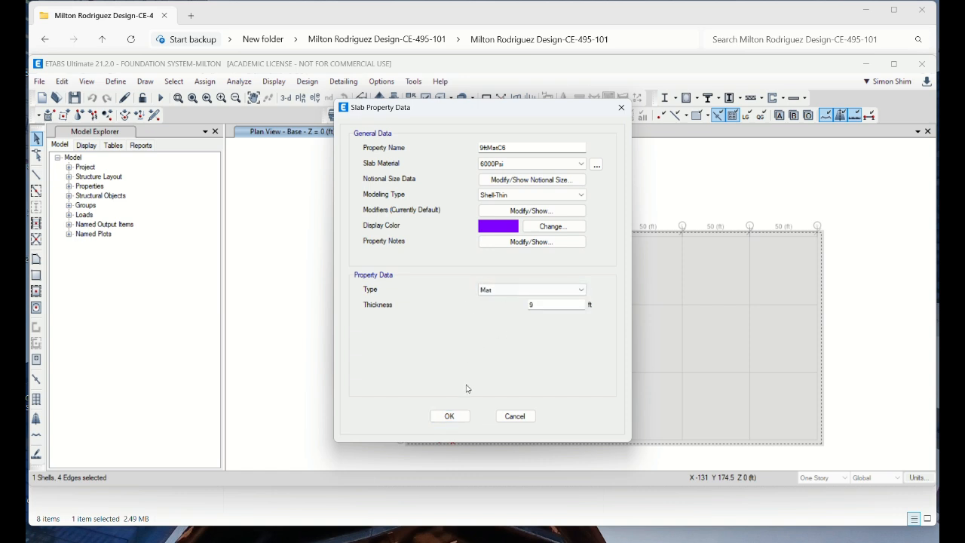
pyautogui.click(449, 417)
pyautogui.click(537, 315)
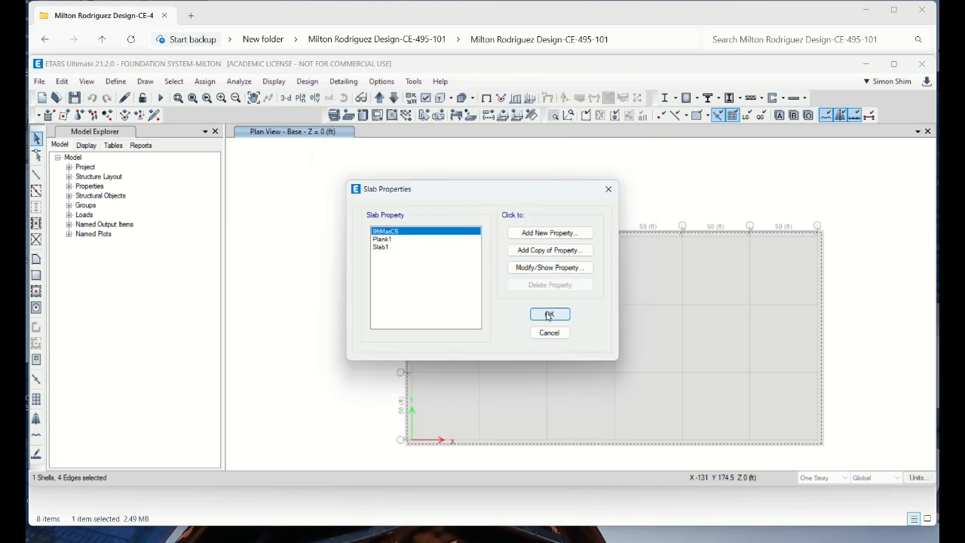
# Maximize the program window and review the section property and spring assignments of the base slab
pyautogui.doubleClick(579, 65)
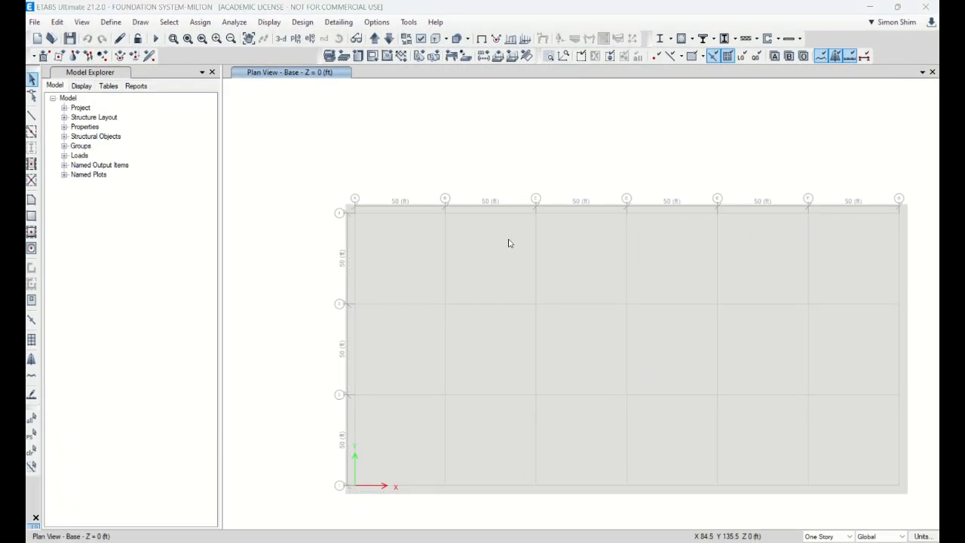
pyautogui.rightClick(511, 240)
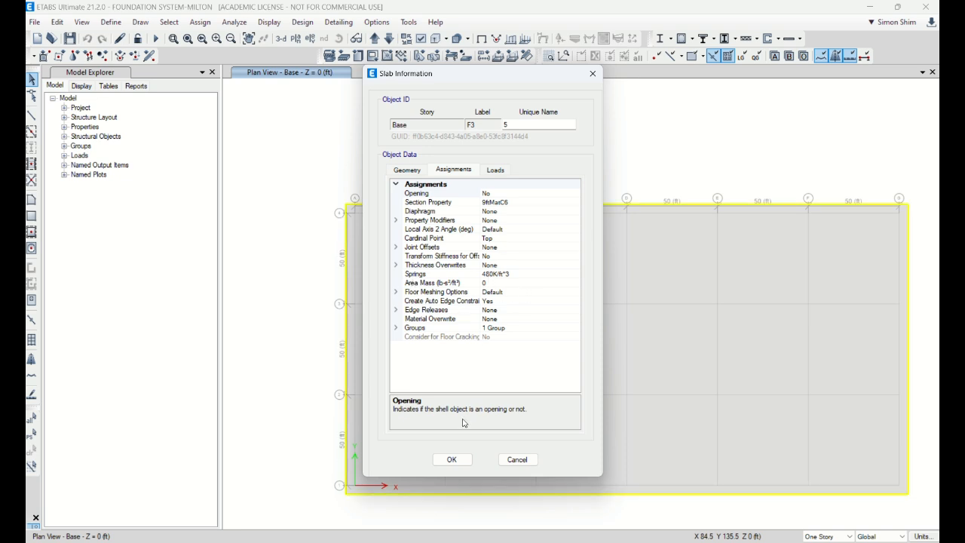
pyautogui.click(517, 459)
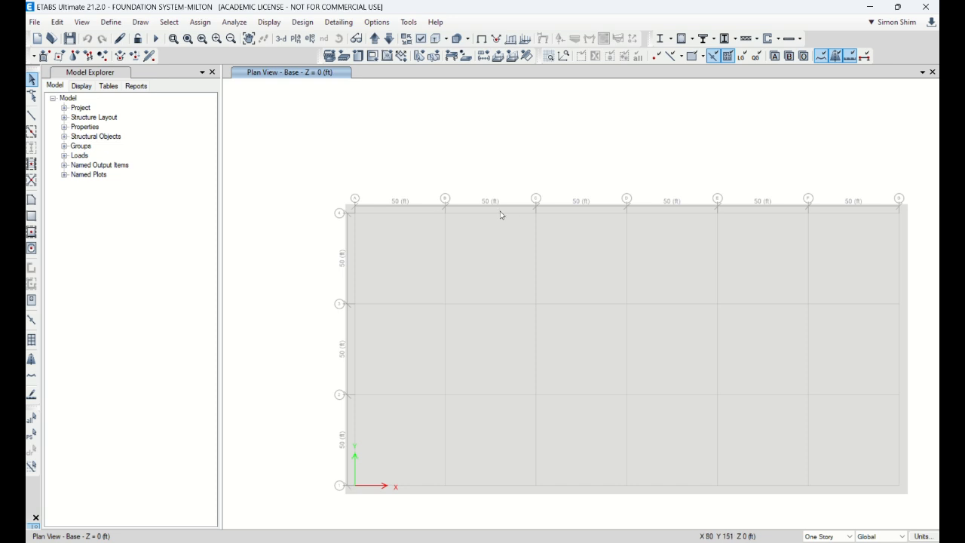
# Move the plan view up to Story1 and save the model
pyautogui.click(375, 39)
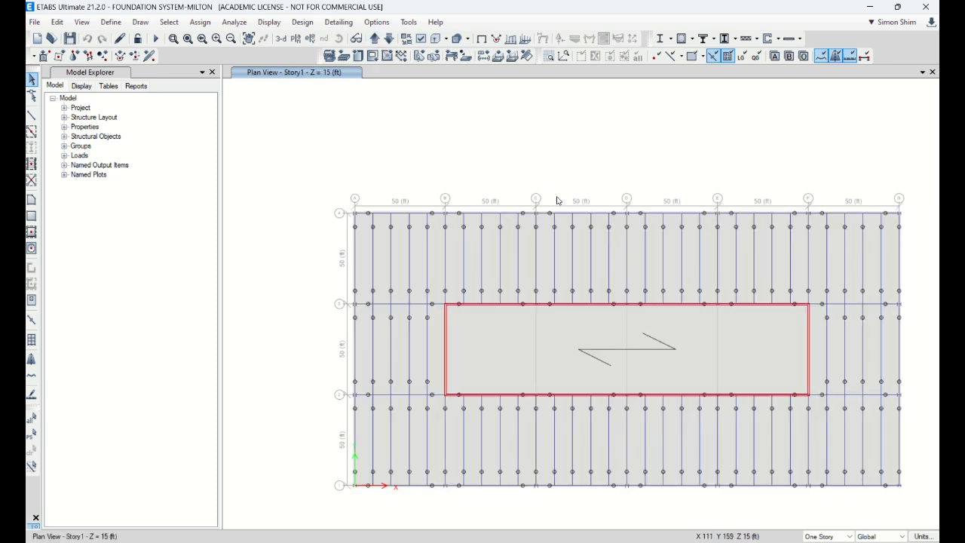
pyautogui.click(69, 40)
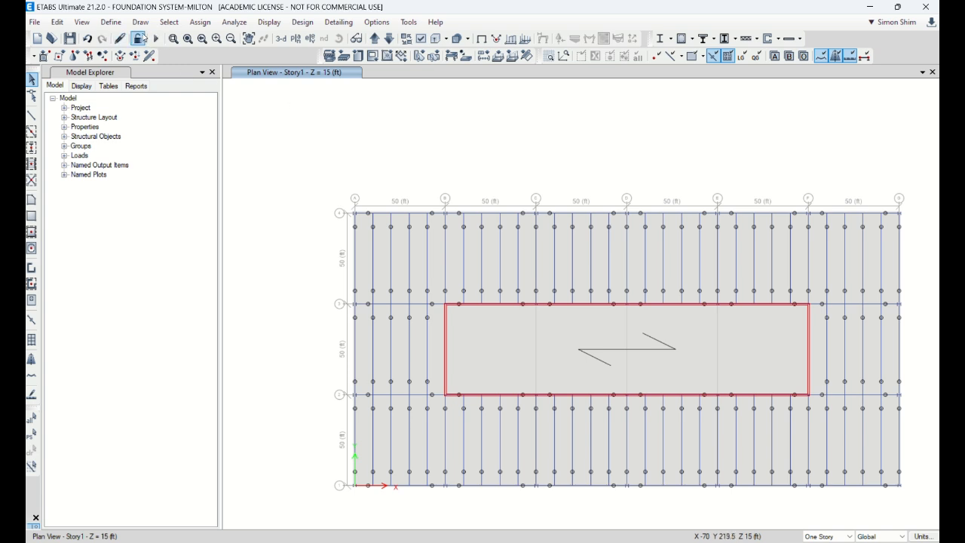
# Open the ASCE 7-16 lateral load settings of the SWindX load pattern and set the wind speed to 98 mph
pyautogui.click(111, 22)
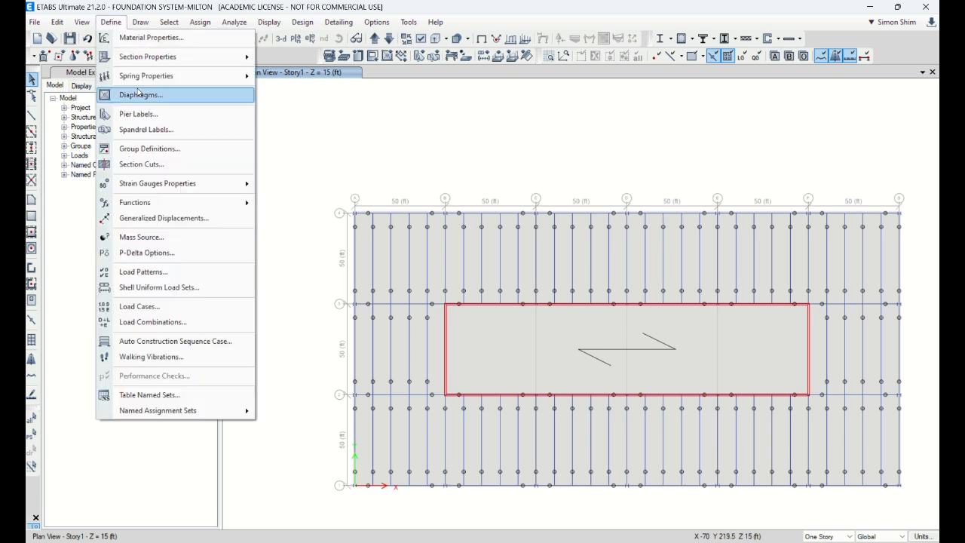
pyautogui.click(190, 272)
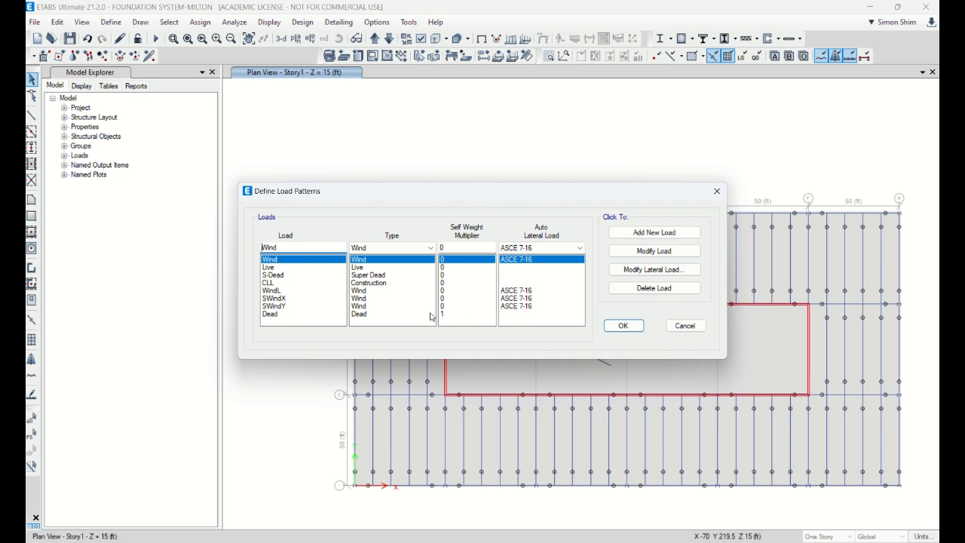
pyautogui.click(295, 298)
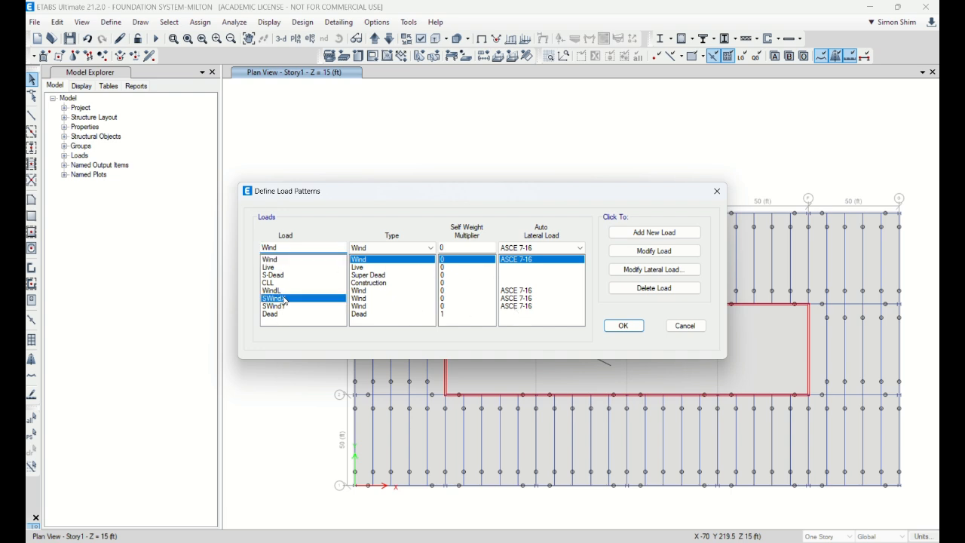
pyautogui.click(661, 271)
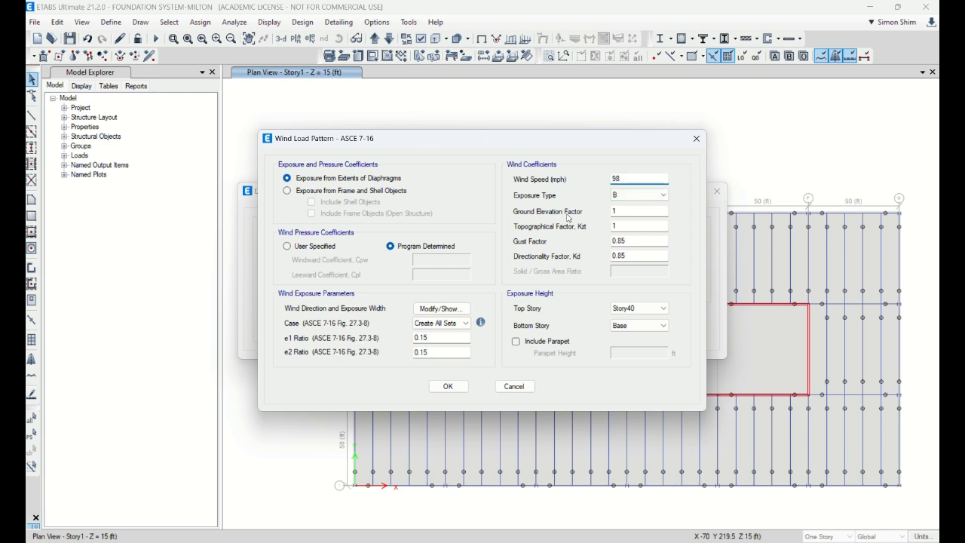
pyautogui.click(448, 387)
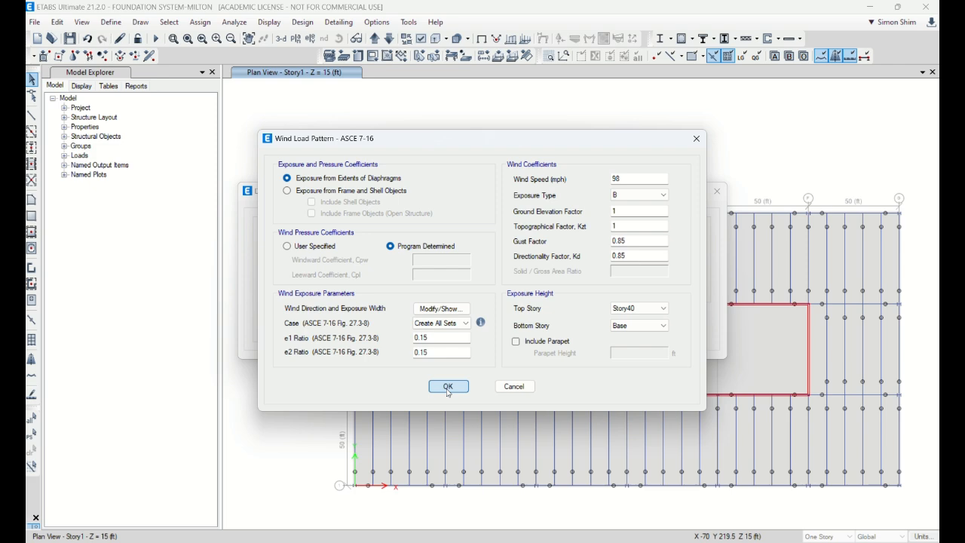
# Set the SWindX wind case to 1, keep its direction angle at 0 degrees, and accept the wind load settings
pyautogui.click(443, 324)
pyautogui.click(443, 339)
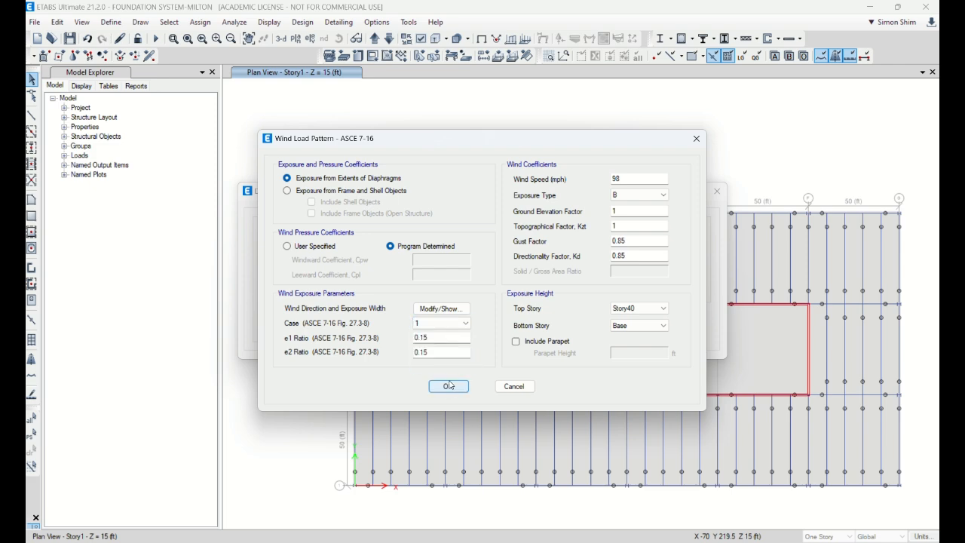
pyautogui.click(442, 309)
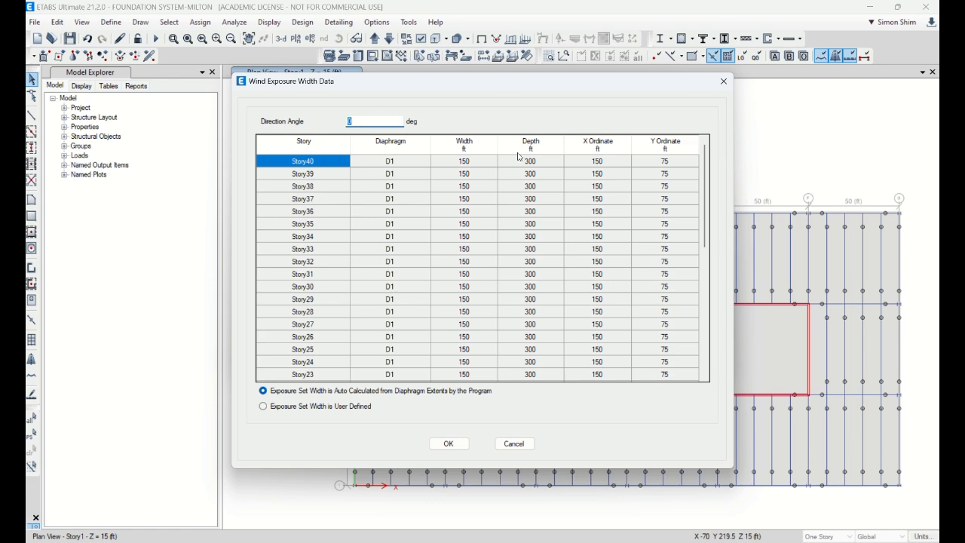
pyautogui.click(449, 443)
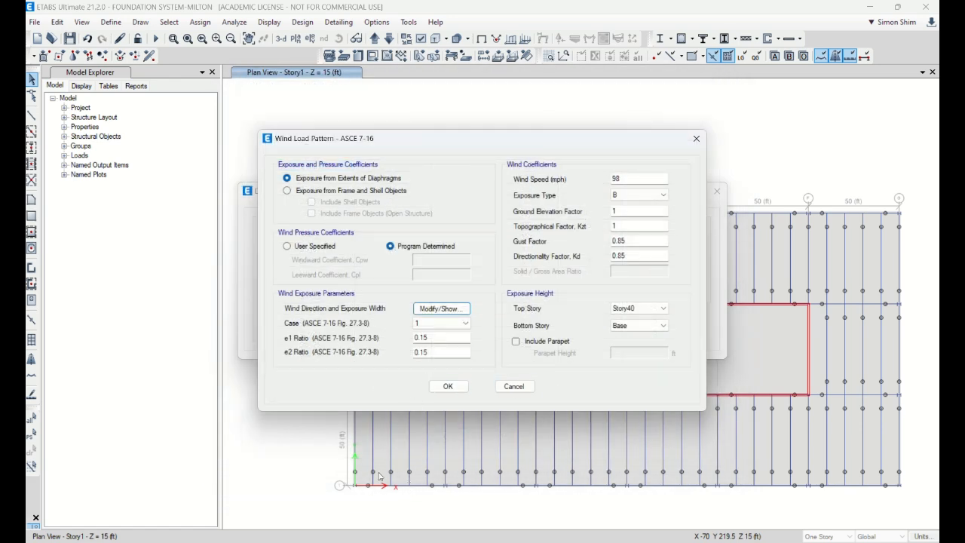
pyautogui.click(453, 387)
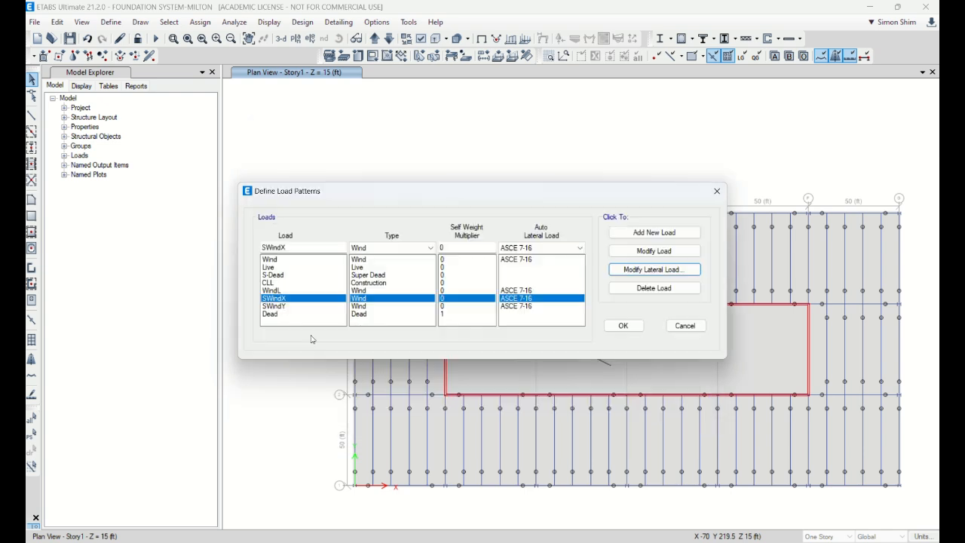
# Modify the SWindY lateral load with case 1, a direction angle of 90 degrees and an updated wind speed
pyautogui.click(281, 308)
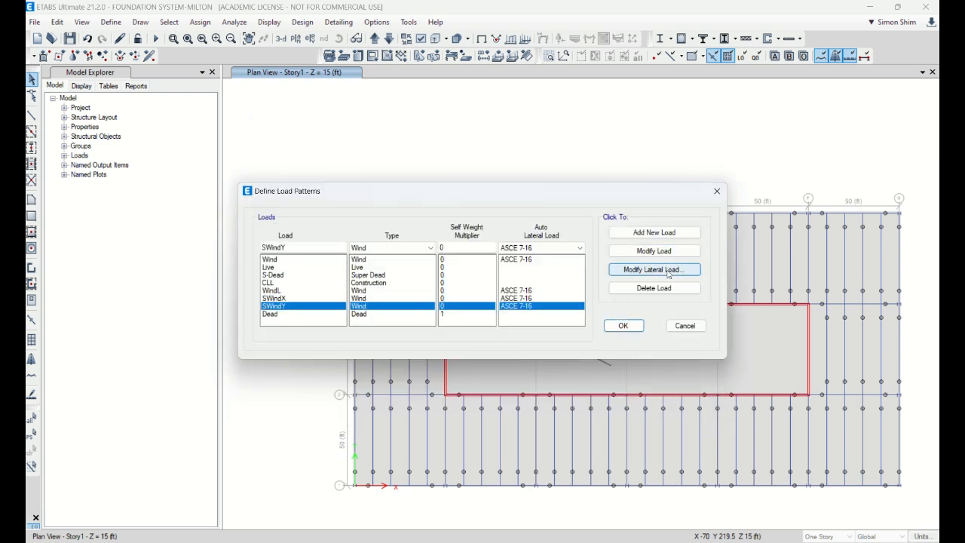
pyautogui.click(654, 270)
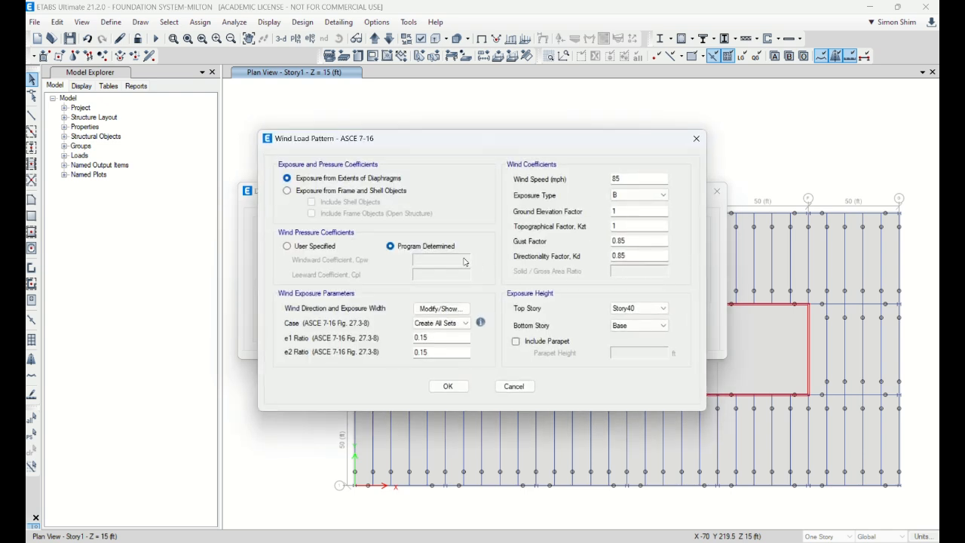
pyautogui.click(443, 323)
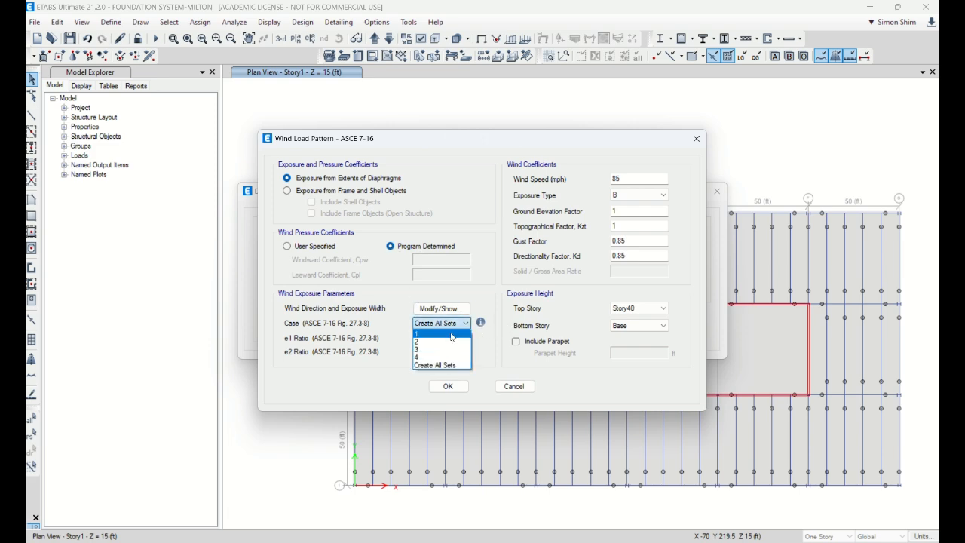
pyautogui.click(453, 334)
pyautogui.click(441, 309)
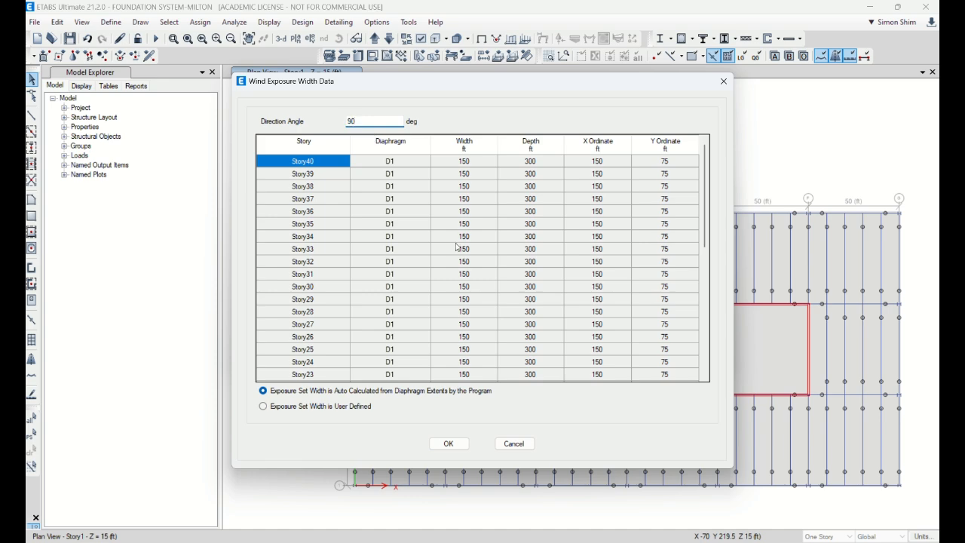
pyautogui.click(442, 445)
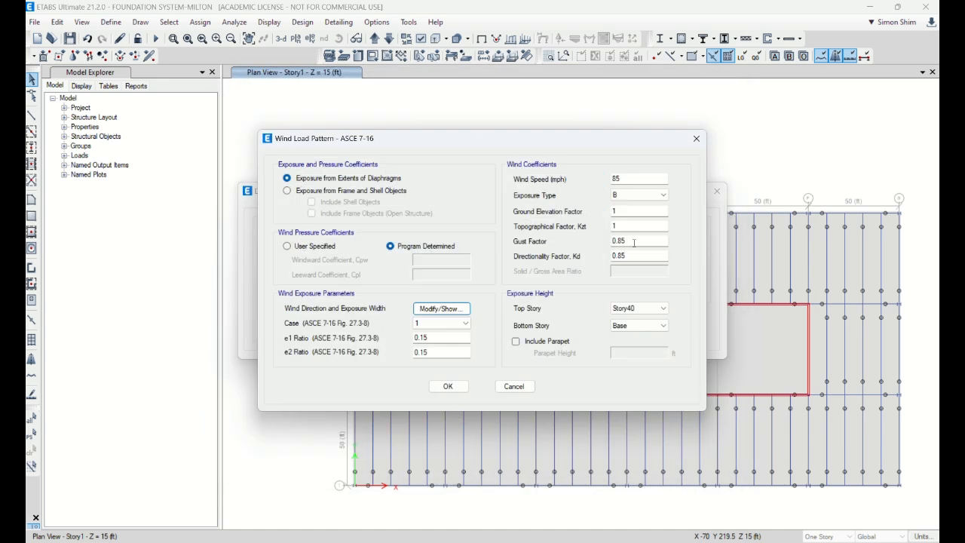
pyautogui.doubleClick(617, 180)
pyautogui.click(448, 386)
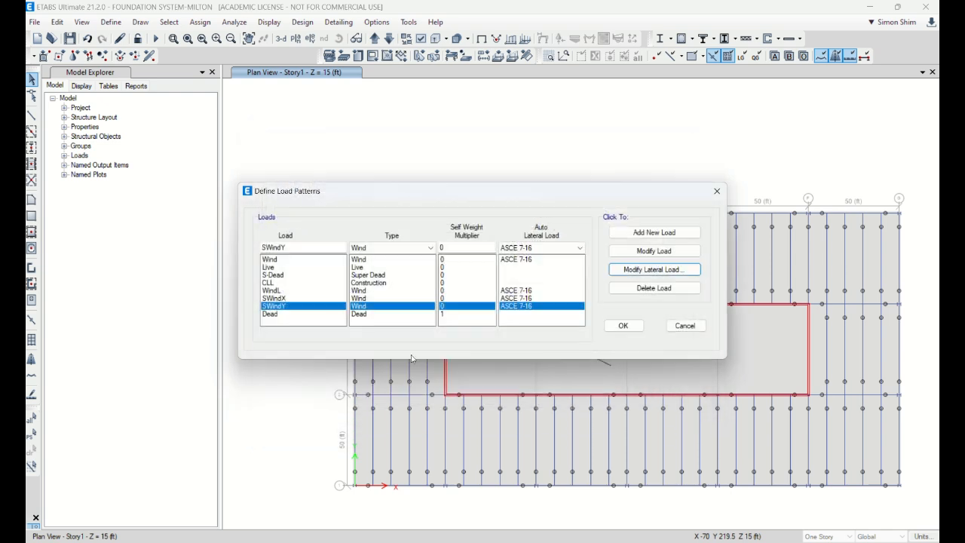
# Set the WindL load pattern's ASCE 7-16 wind speed to 115 mph and keep its case at Create All Sets
pyautogui.click(273, 290)
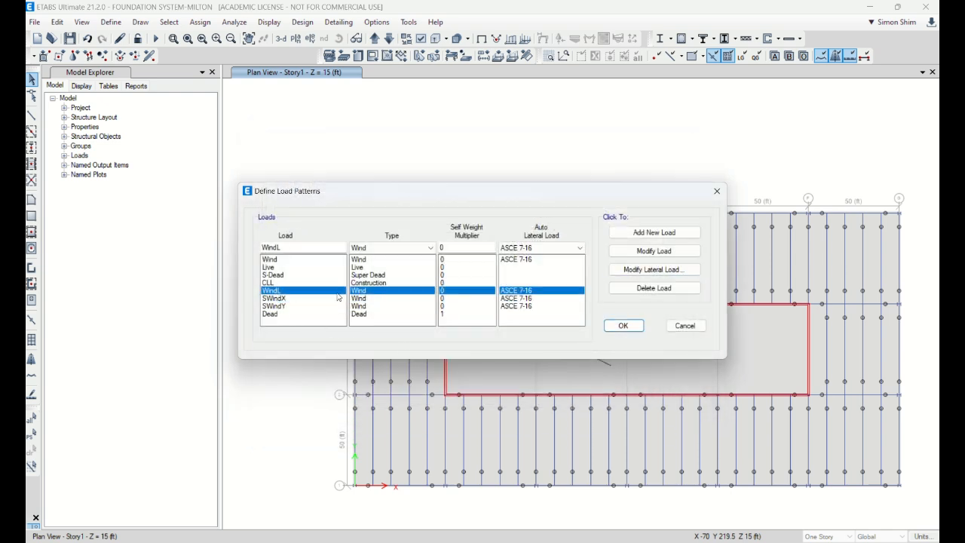
pyautogui.click(679, 270)
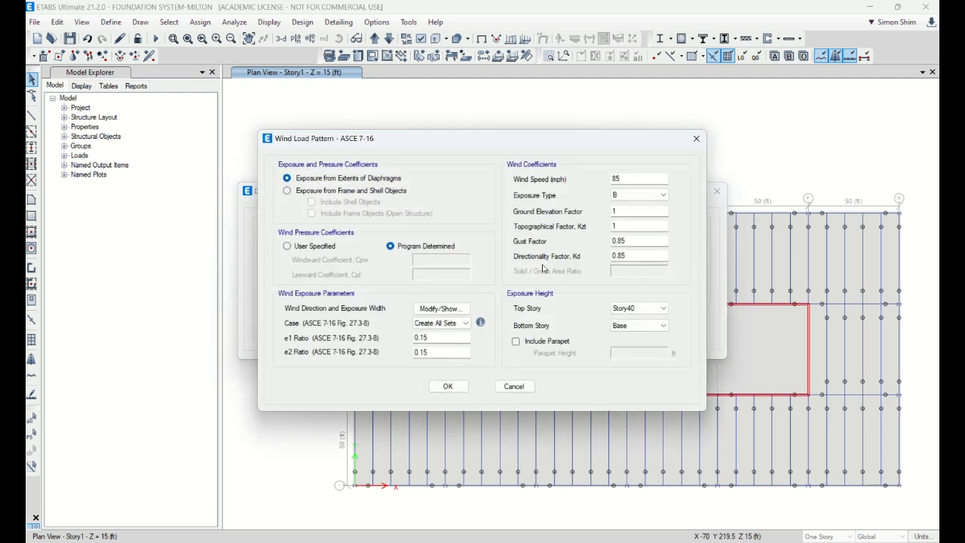
pyautogui.moveTo(632, 179); pyautogui.dragTo(553, 179)
pyautogui.write('115')
pyautogui.click(446, 324)
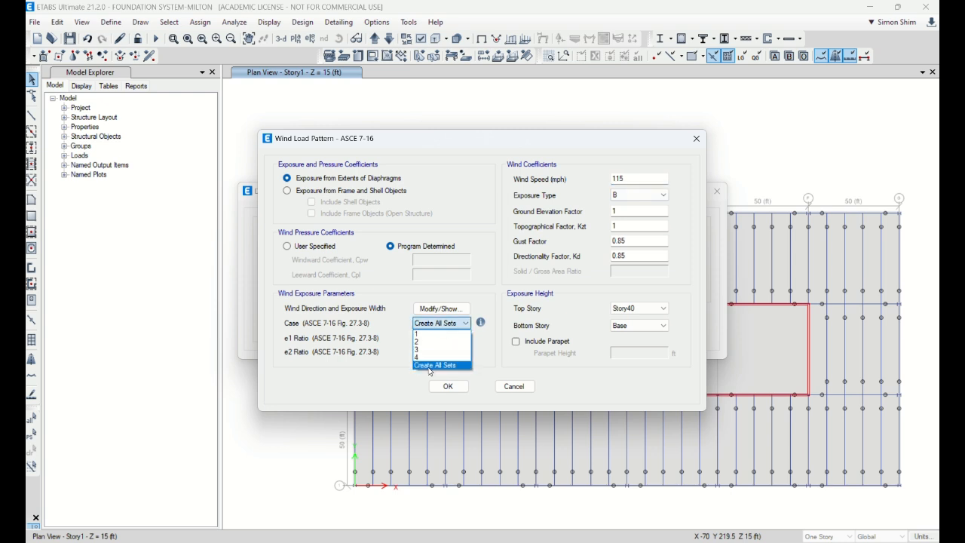
pyautogui.click(454, 367)
pyautogui.moveTo(480, 323)
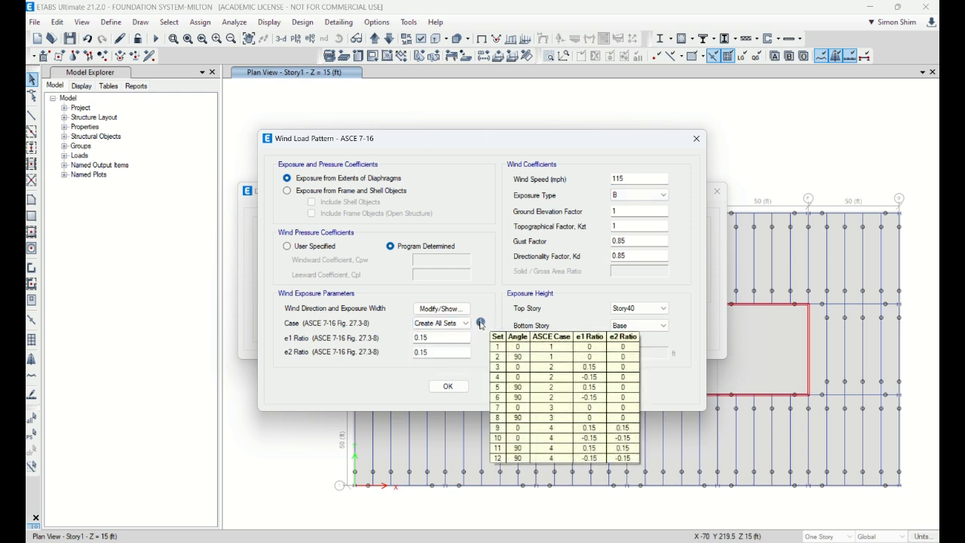
pyautogui.click(448, 386)
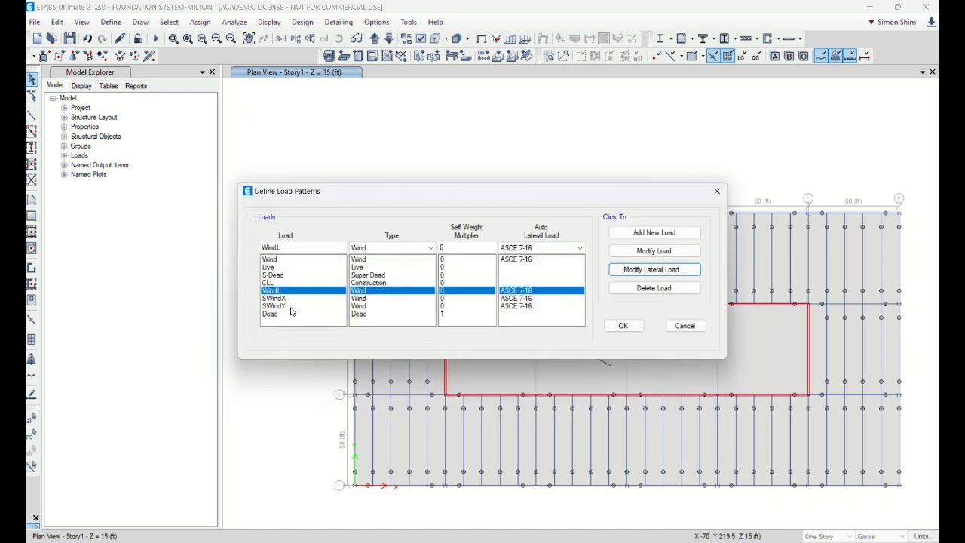
# Review the Wind pattern's lateral load settings without changing them, and delete the WindL load pattern
pyautogui.click(278, 259)
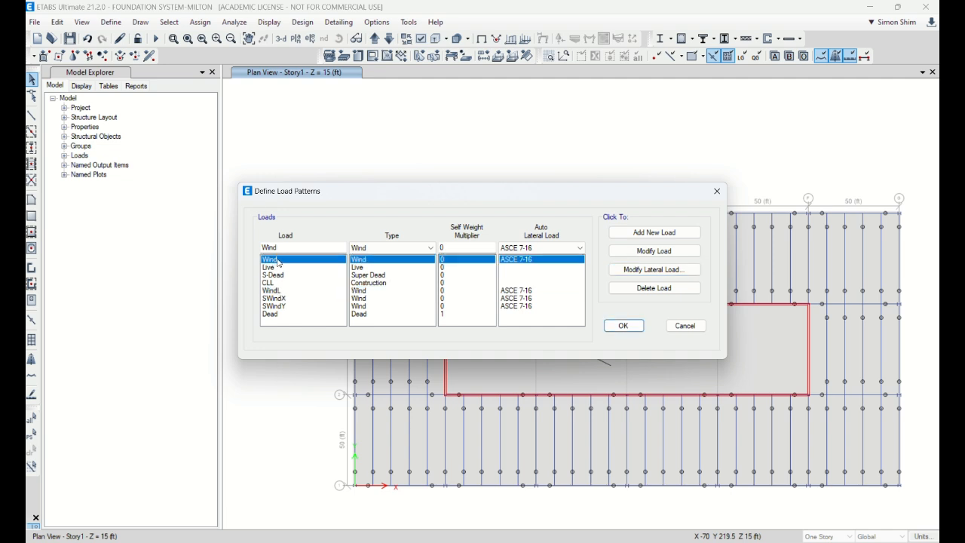
pyautogui.click(653, 270)
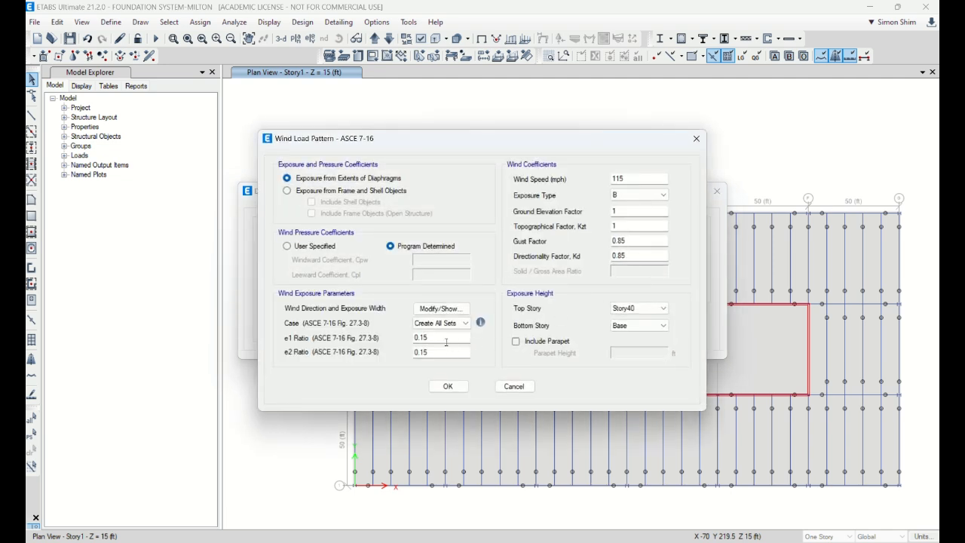
pyautogui.click(514, 386)
pyautogui.click(273, 290)
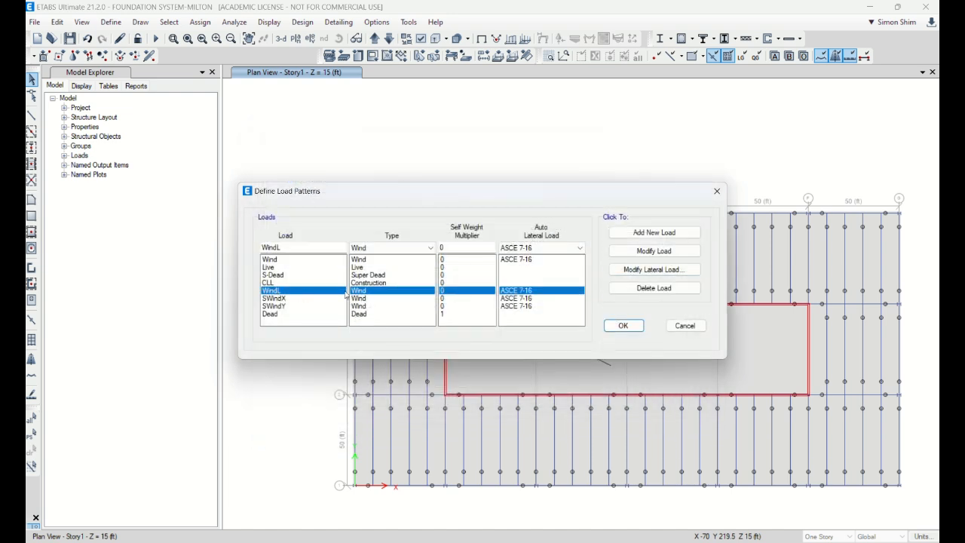
pyautogui.click(654, 288)
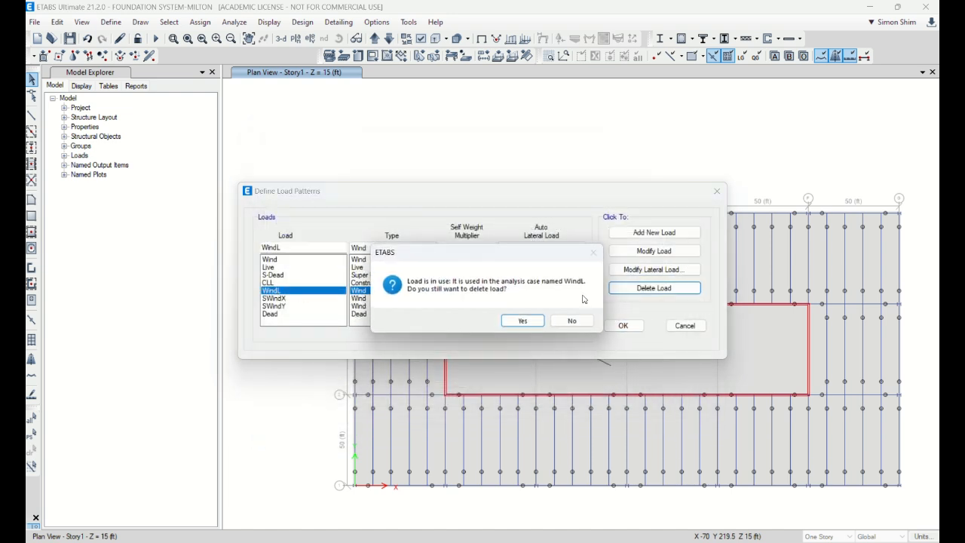
pyautogui.click(526, 321)
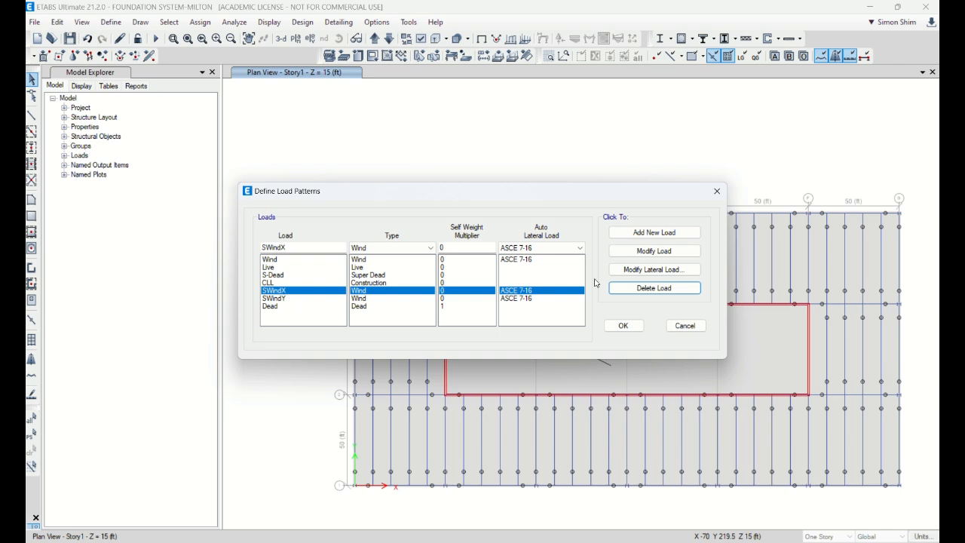
# Check the SWindX lateral load settings, accept the load pattern definitions and save the model
pyautogui.click(653, 269)
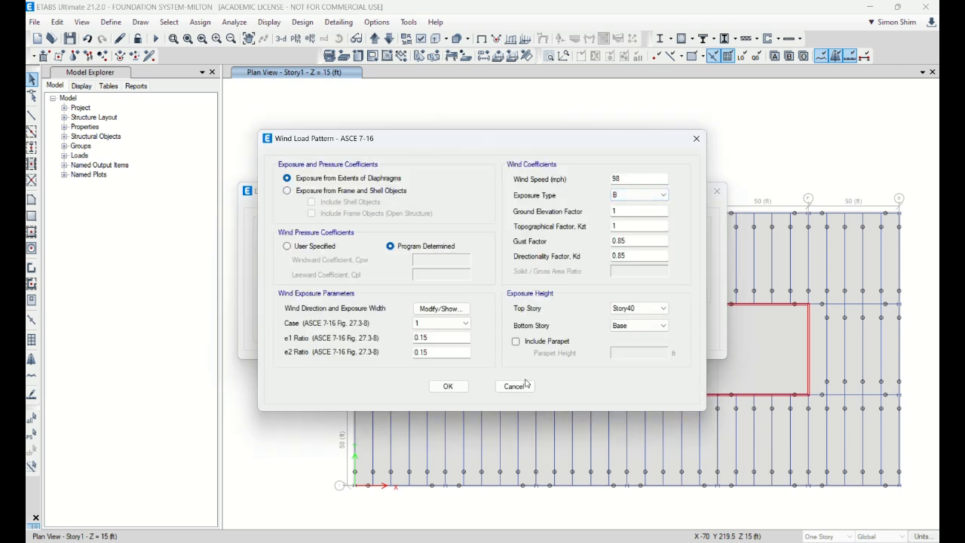
pyautogui.click(515, 386)
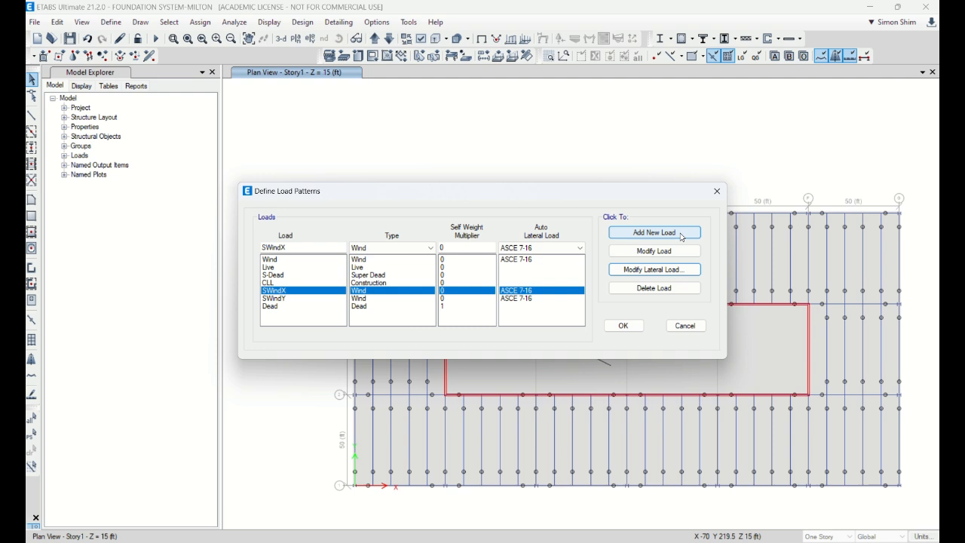
pyautogui.click(623, 326)
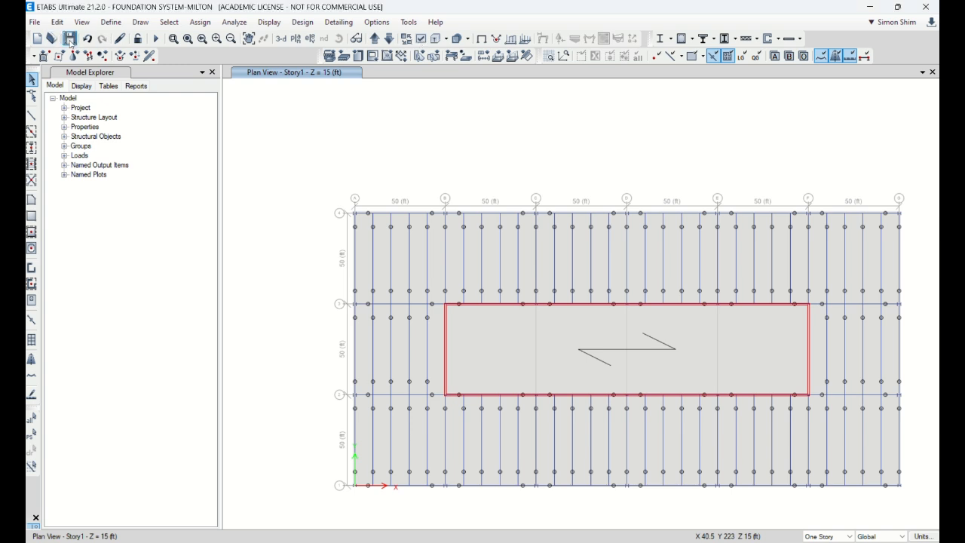
pyautogui.click(70, 39)
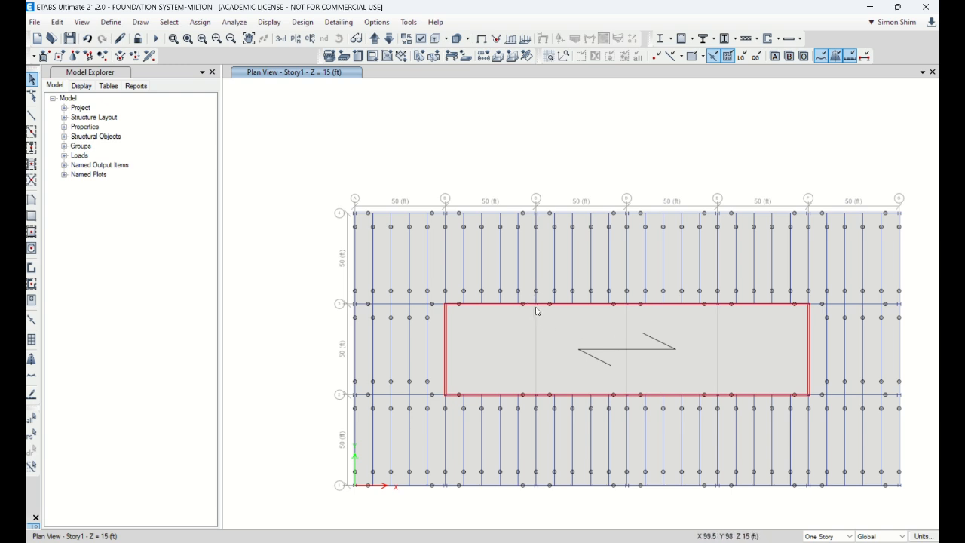
# Draw a pier wall with property Milton-Wall1 along grid line C between grid lines 2 and 3
pyautogui.click(32, 115)
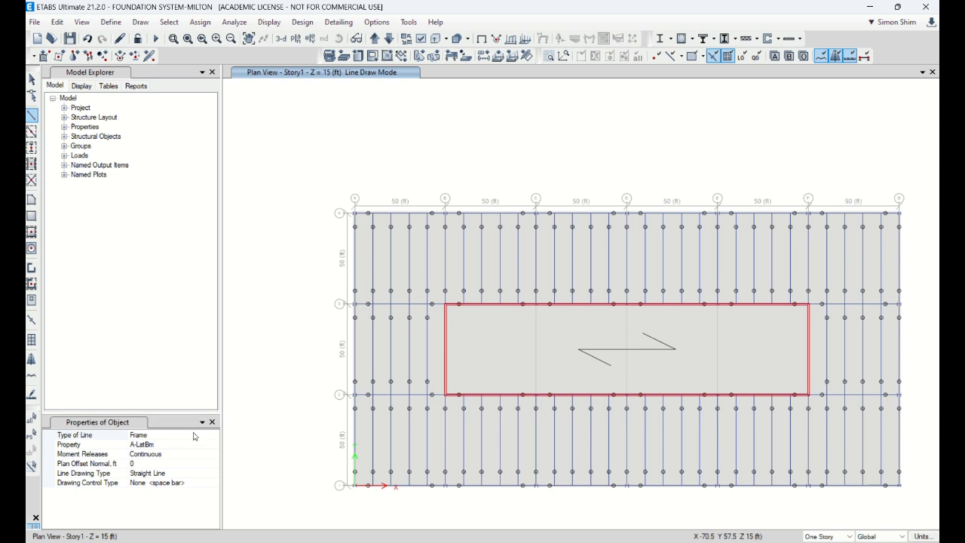
pyautogui.click(195, 446)
pyautogui.click(31, 268)
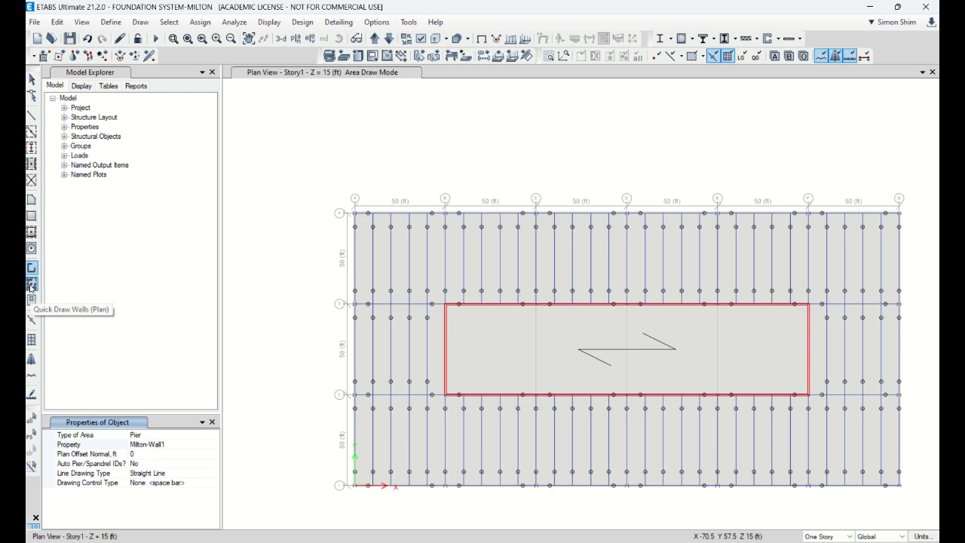
pyautogui.click(198, 446)
pyautogui.click(214, 445)
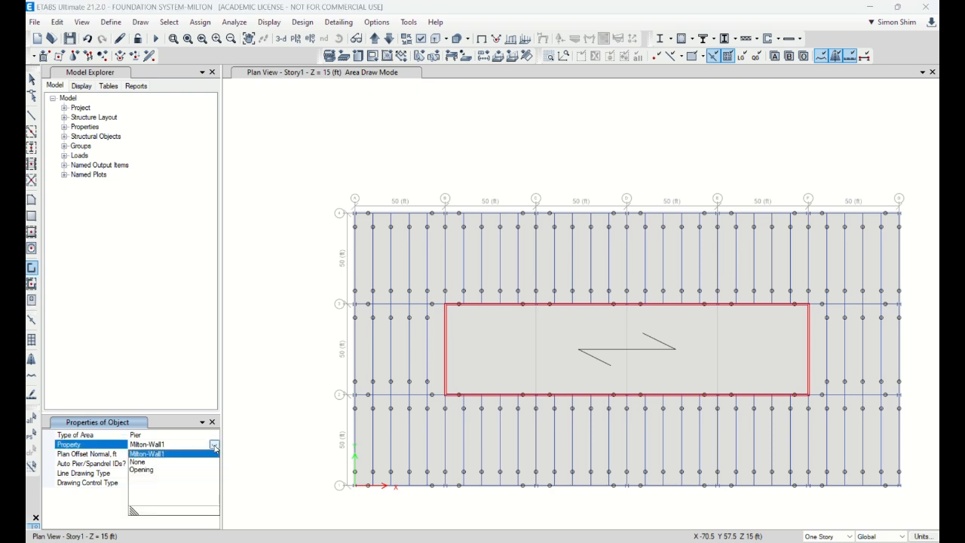
pyautogui.click(166, 454)
pyautogui.click(536, 396)
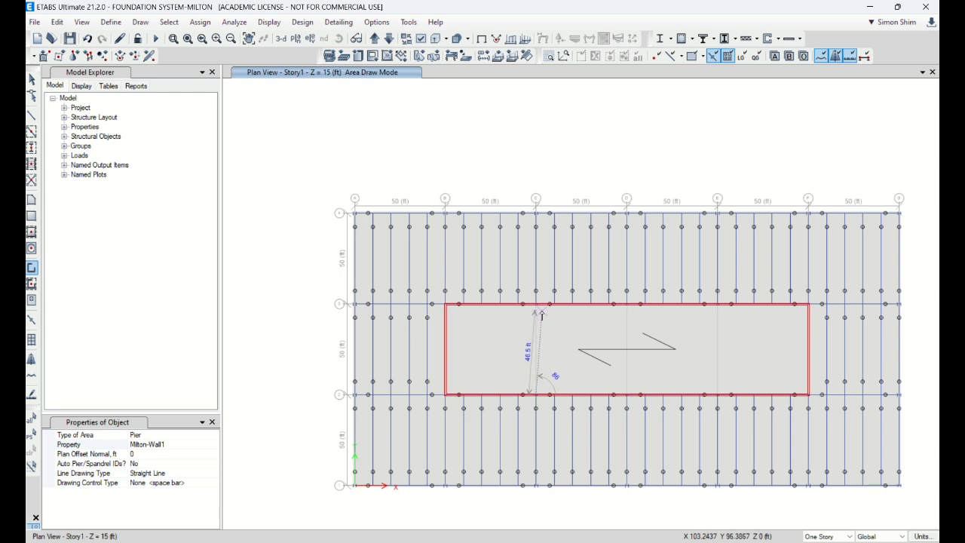
pyautogui.click(537, 306)
pyautogui.rightClick(537, 305)
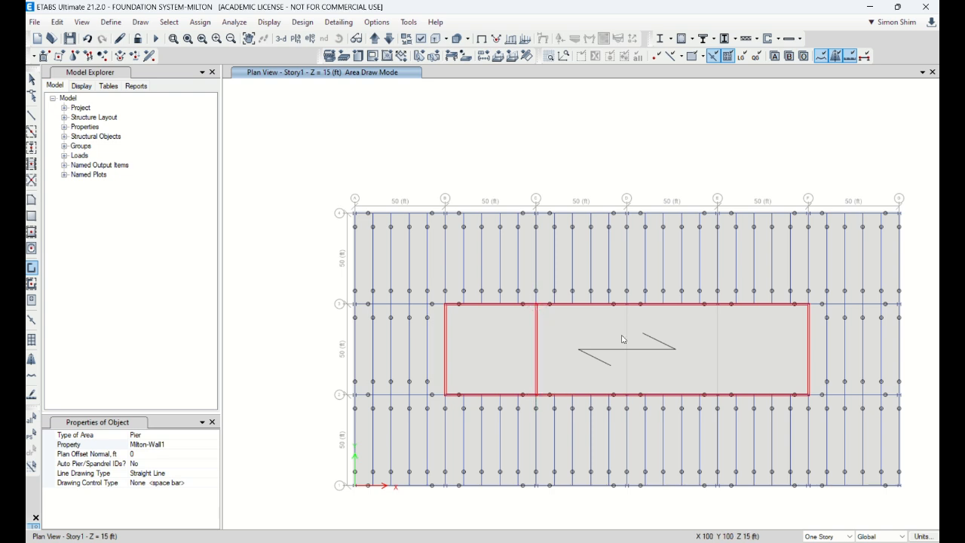
# Draw two more Milton-Wall1 walls along grid lines D and E between grid lines 2 and 3, and leave drawing mode
pyautogui.click(627, 395)
pyautogui.click(627, 305)
pyautogui.rightClick(626, 304)
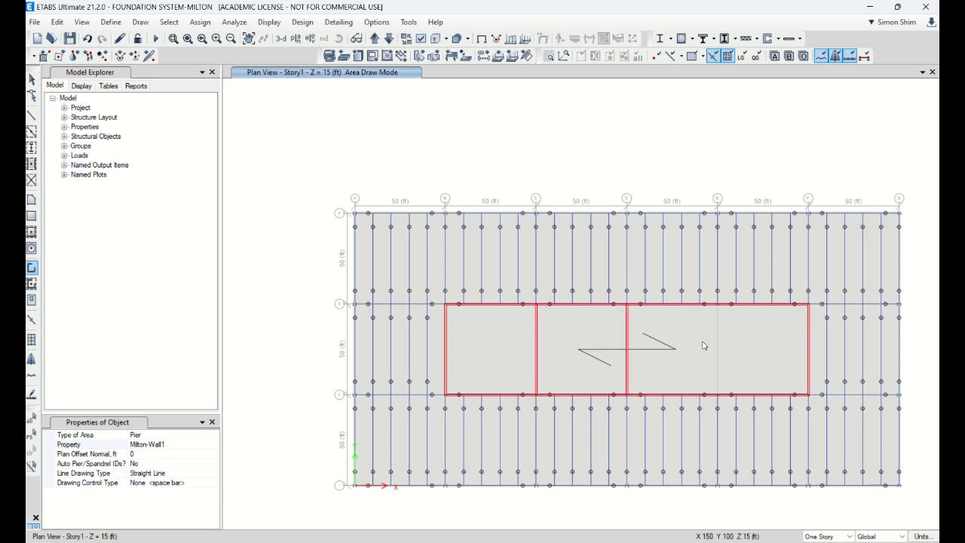
pyautogui.click(717, 394)
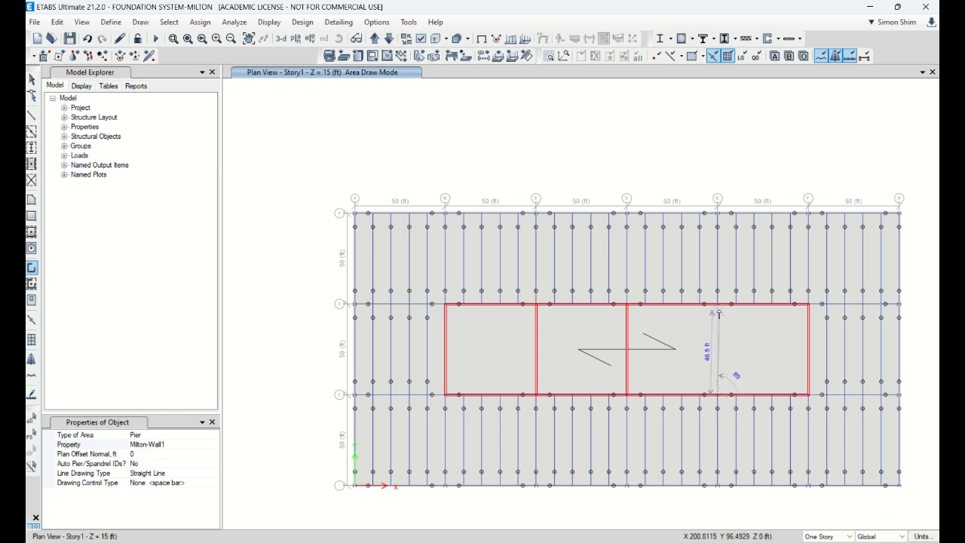
pyautogui.click(718, 305)
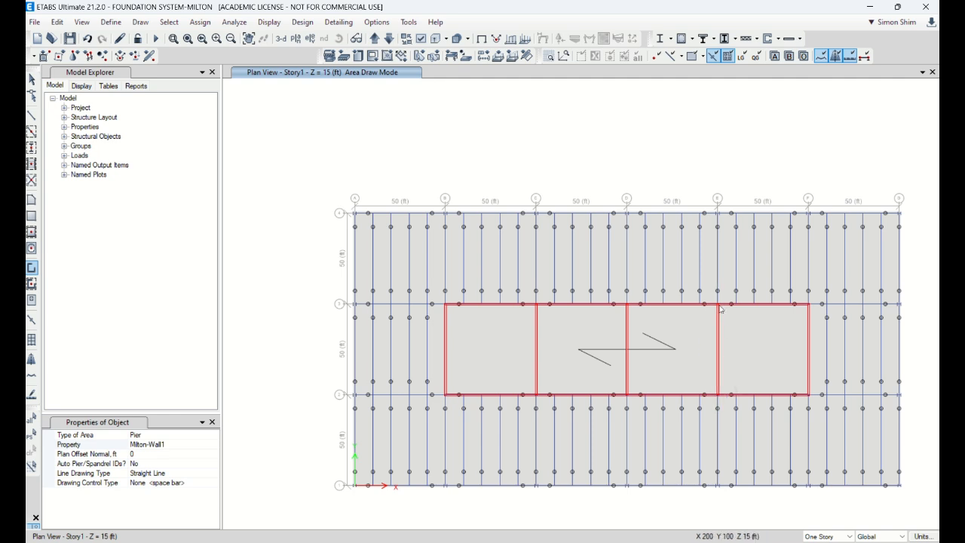
pyautogui.click(32, 79)
# Divide the long core walls along grid lines 2 and 3 into 3 by 1 areas
pyautogui.click(495, 306)
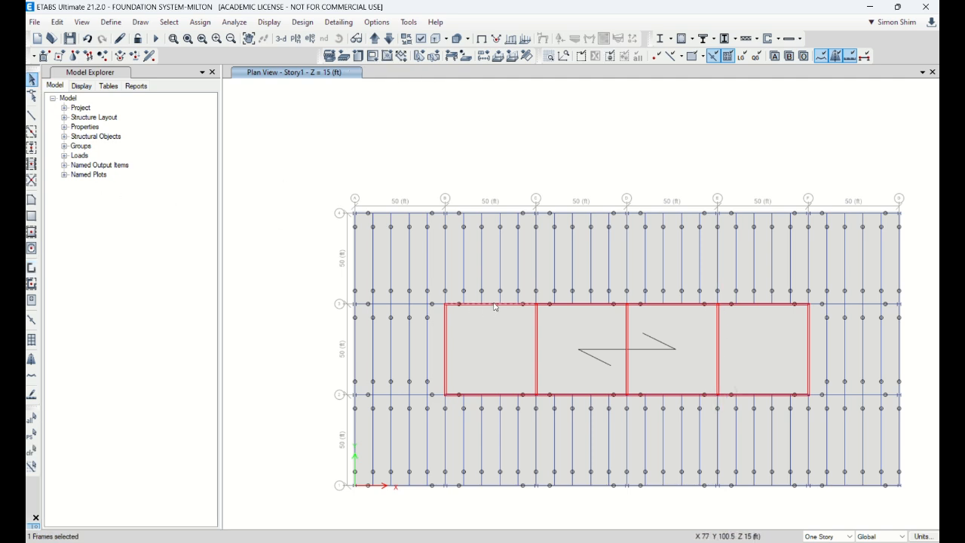
pyautogui.moveTo(419, 287); pyautogui.dragTo(863, 329)
pyautogui.moveTo(430, 379); pyautogui.dragTo(805, 396)
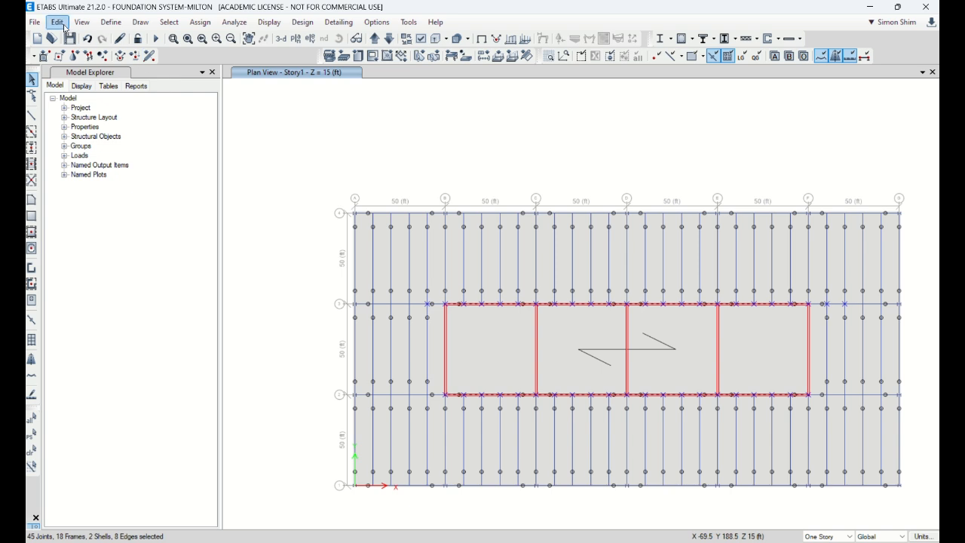
pyautogui.click(57, 22)
pyautogui.moveTo(137, 336)
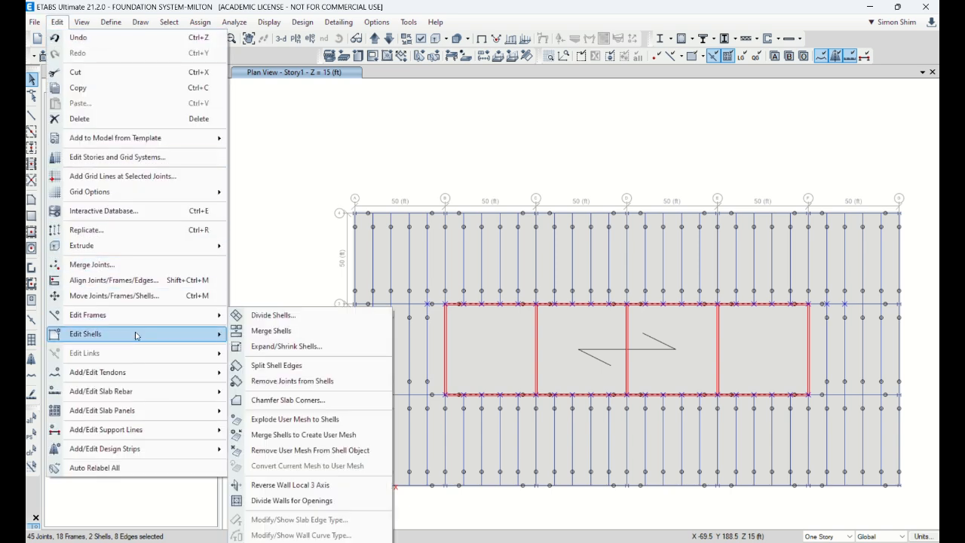
pyautogui.click(273, 315)
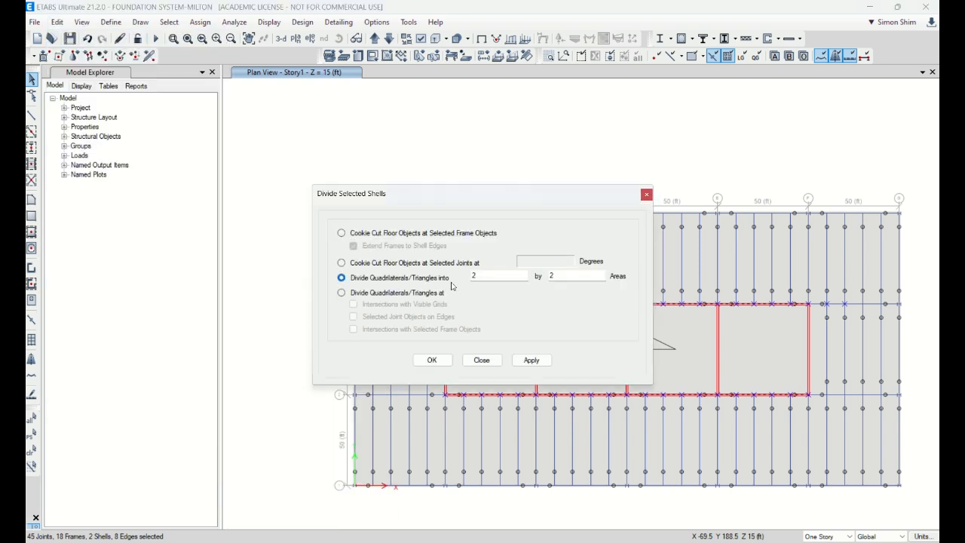
pyautogui.doubleClick(514, 275)
pyautogui.doubleClick(562, 276)
pyautogui.write('1')
pyautogui.click(531, 360)
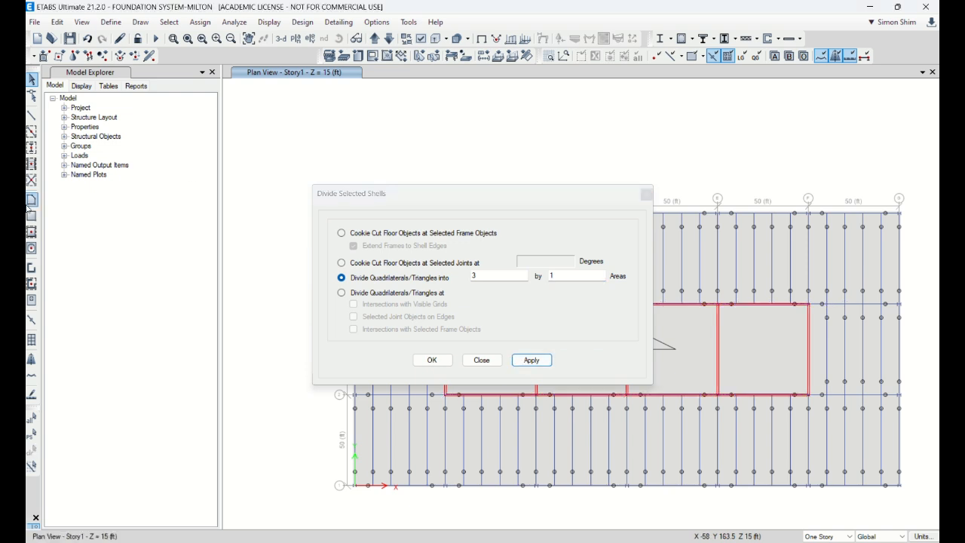
# Undo the 3 by 1 division, reselect the walls along grid lines 2 and 3, and divide them into 1 by 3 areas
pyautogui.moveTo(487, 197); pyautogui.dragTo(266, 60)
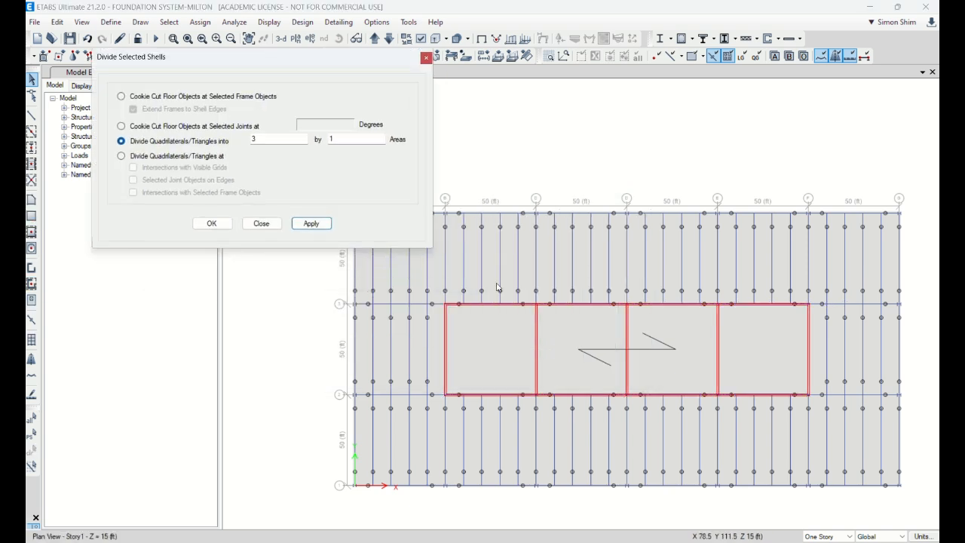
pyautogui.click(34, 437)
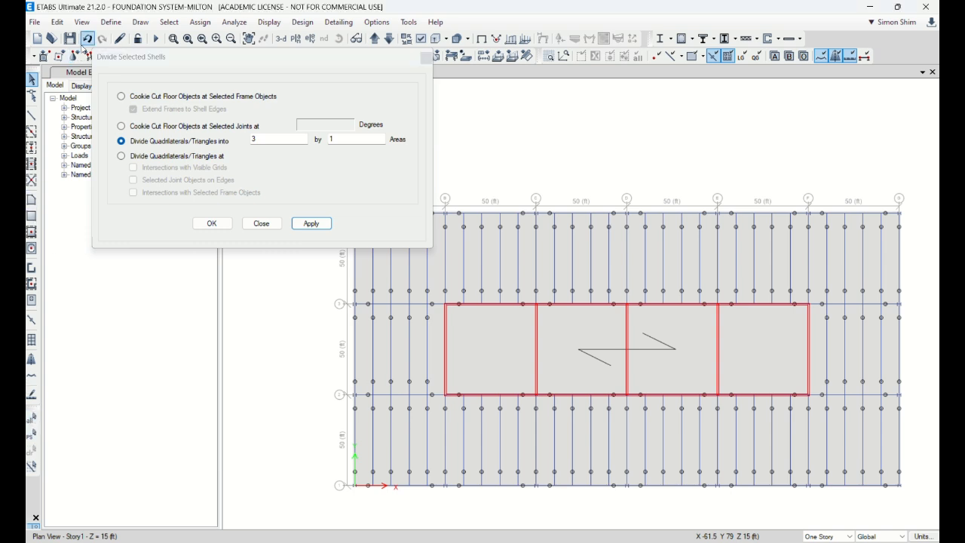
pyautogui.moveTo(420, 288); pyautogui.dragTo(855, 334)
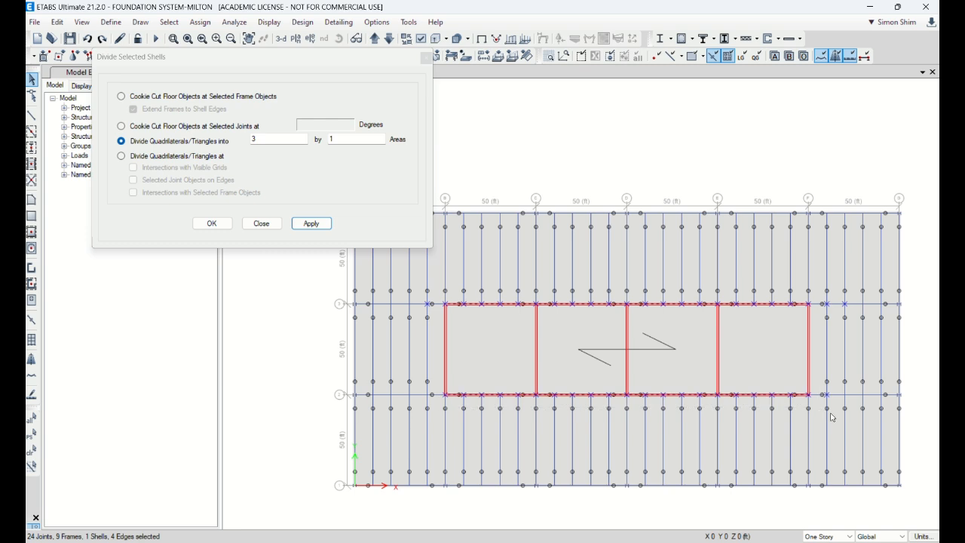
pyautogui.click(227, 138)
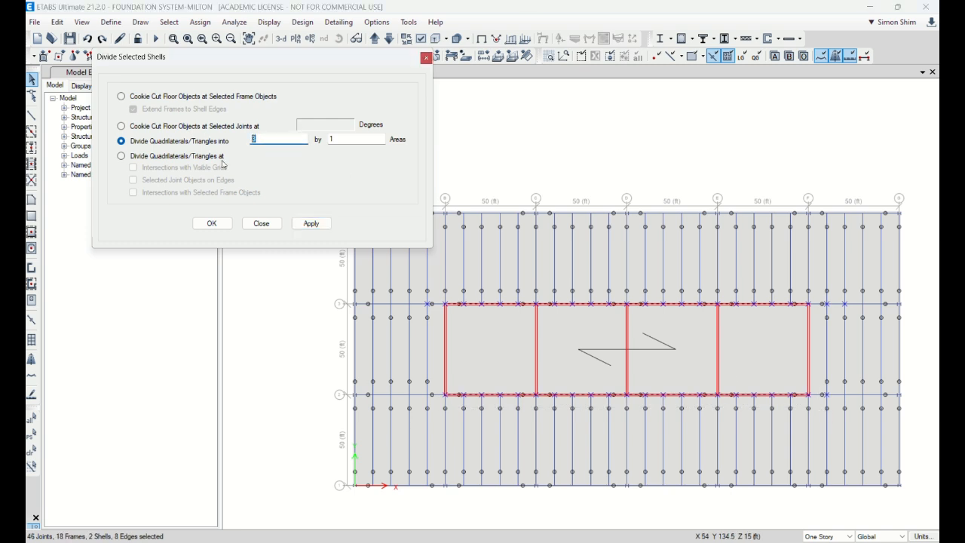
pyautogui.press('Tab')
pyautogui.write('3')
pyautogui.click(318, 224)
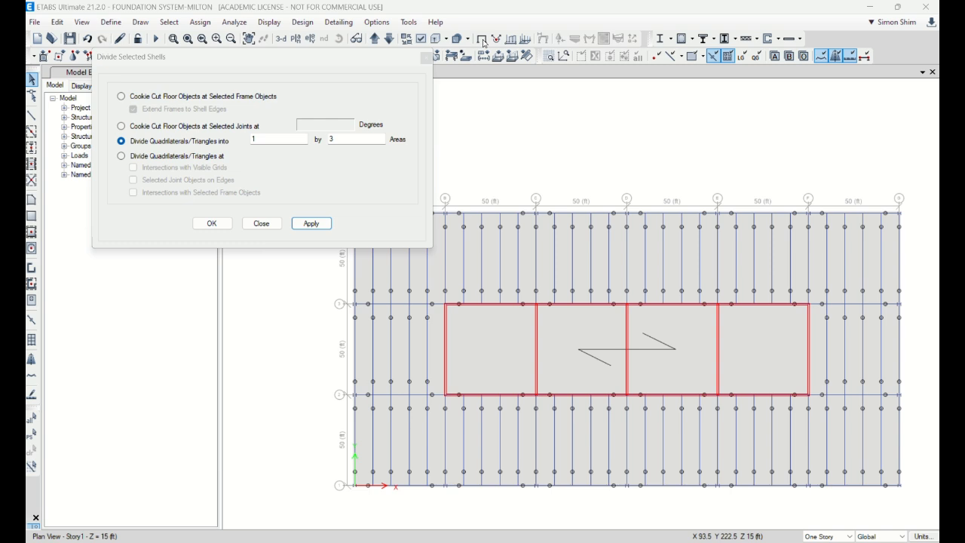
# Isolate the objects of the core between grid lines B and F and inspect the divided walls in a 3D view
pyautogui.click(483, 304)
pyautogui.moveTo(432, 295); pyautogui.dragTo(818, 430)
pyautogui.rightClick(575, 101)
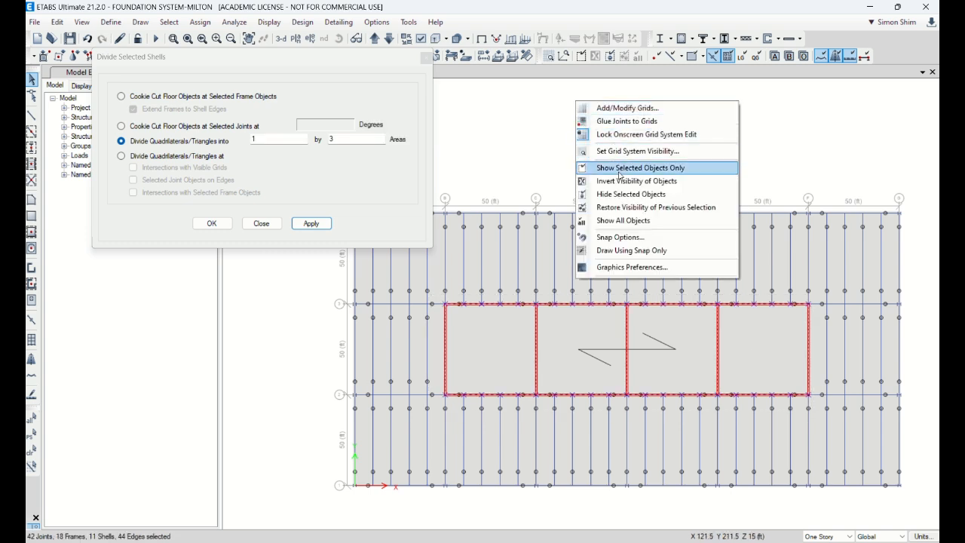
pyautogui.click(620, 172)
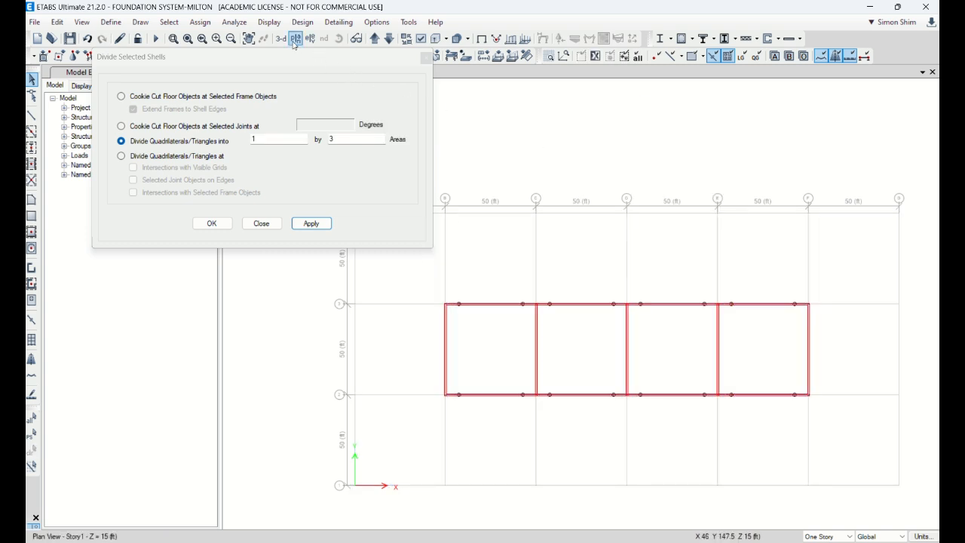
pyautogui.click(280, 38)
pyautogui.scroll(5, 611, 464)
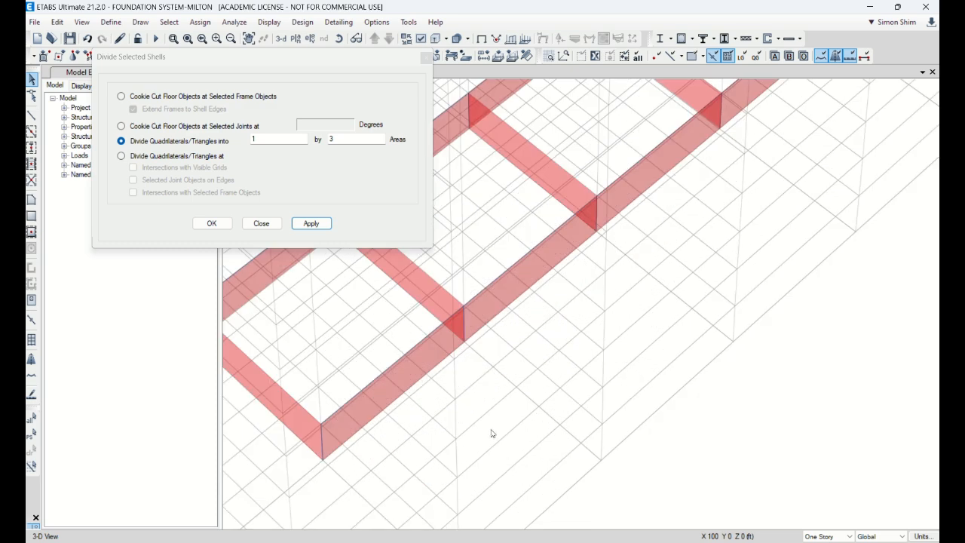
# Undo the 1 by 3 division of the core walls along grid lines 2 and 3
pyautogui.click(87, 43)
pyautogui.scroll(-5, 615, 336)
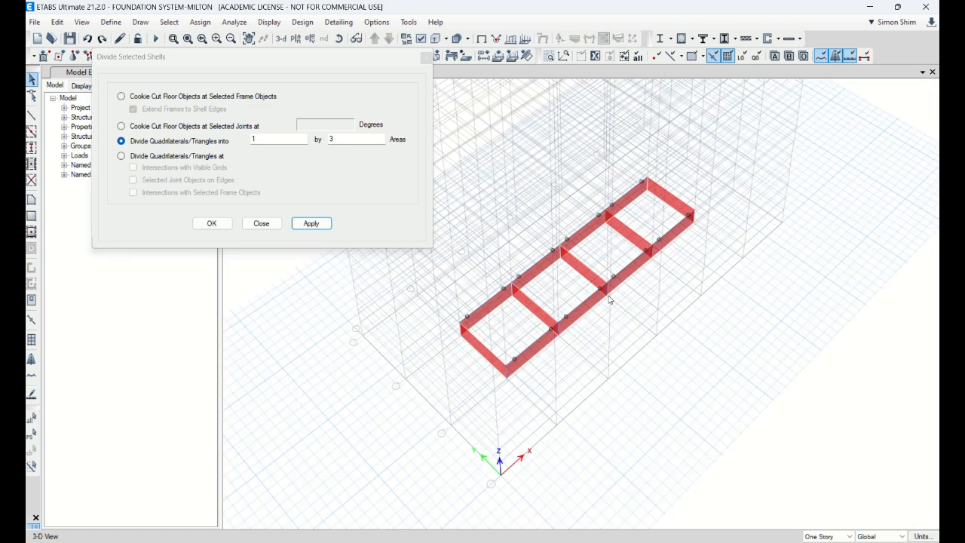
# Try to divide the two core walls between grid lines C and D into 4 by 1 areas
pyautogui.moveTo(538, 363); pyautogui.dragTo(516, 340)
pyautogui.moveTo(500, 310); pyautogui.dragTo(467, 292)
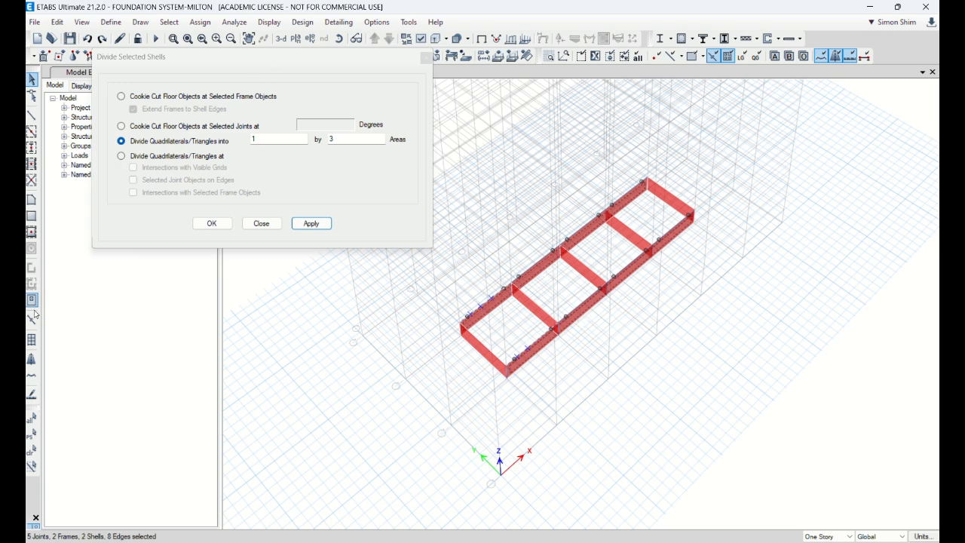
pyautogui.click(38, 450)
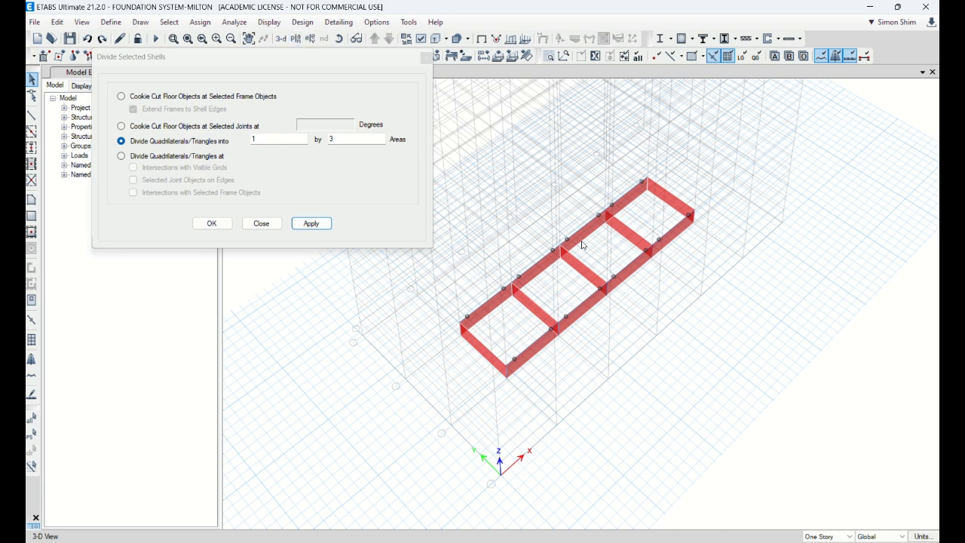
pyautogui.click(536, 260)
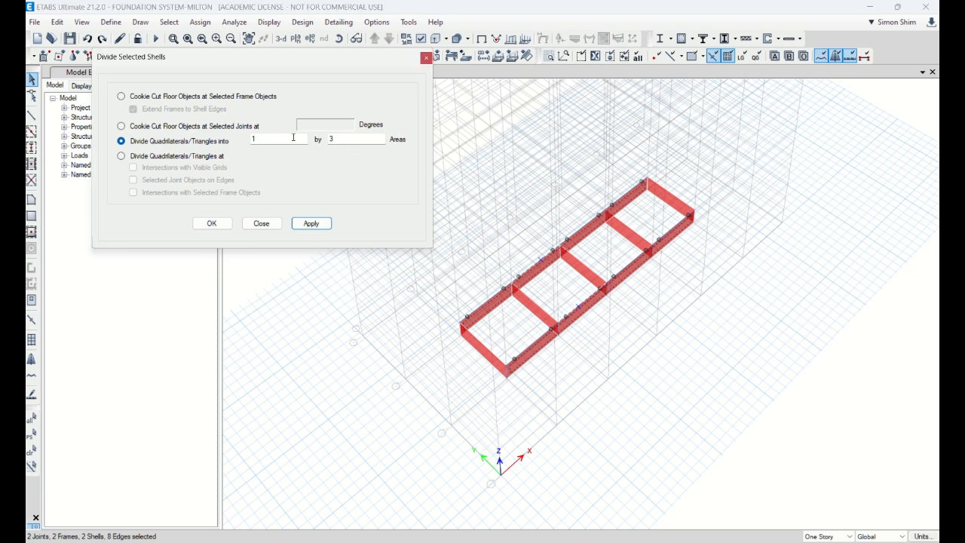
pyautogui.doubleClick(275, 140)
pyautogui.click(318, 224)
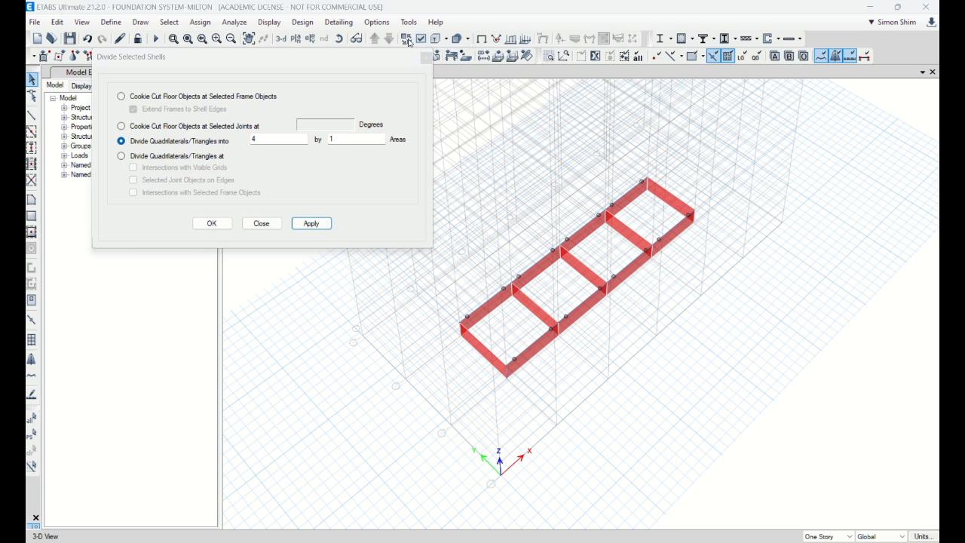
# Divide the eight core walls along grid lines 2 and 3 into 3 by 1 areas and close the division dialog
pyautogui.click(491, 289)
pyautogui.click(537, 264)
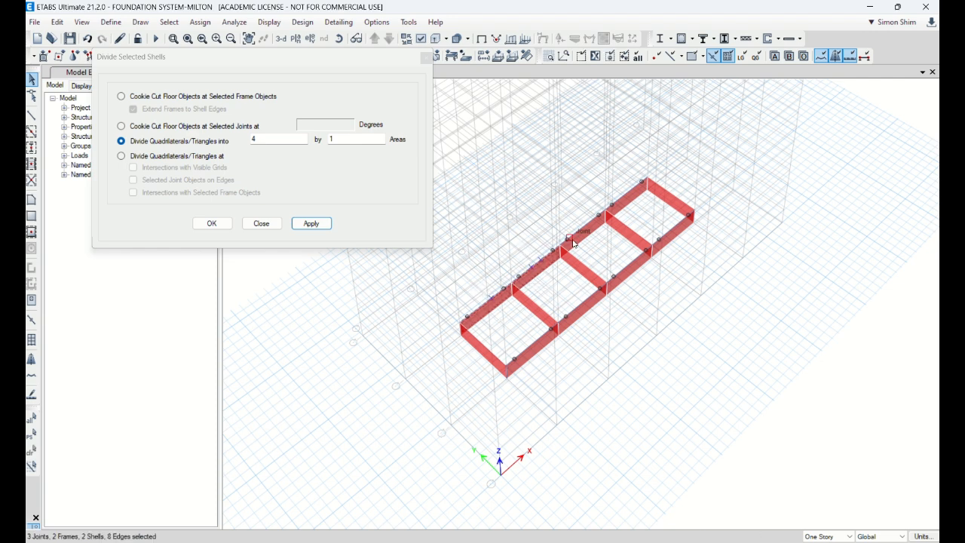
pyautogui.click(576, 224)
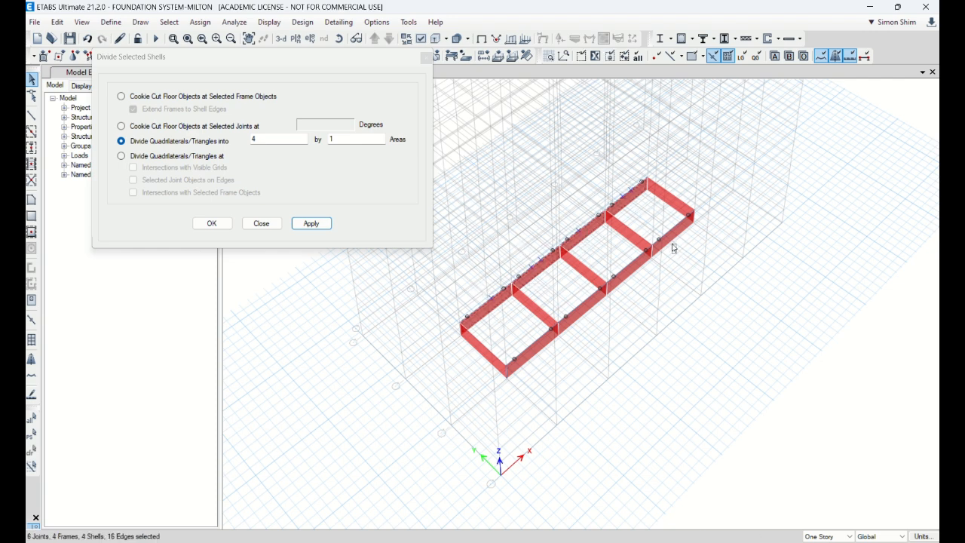
pyautogui.click(625, 266)
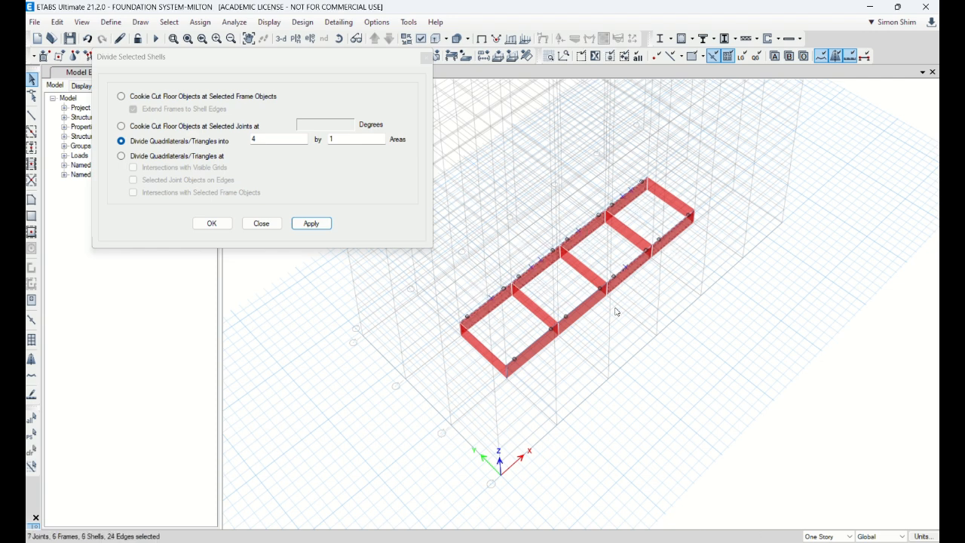
pyautogui.click(536, 347)
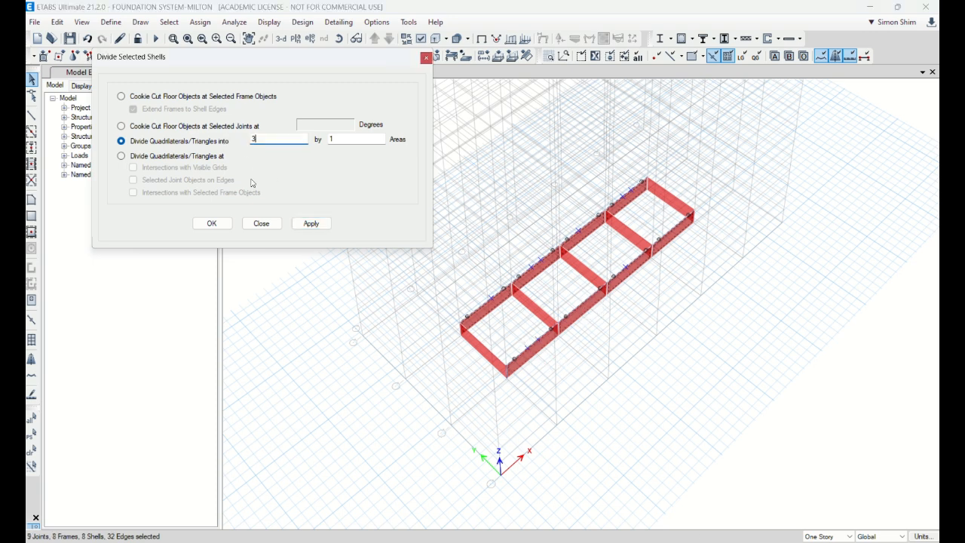
pyautogui.click(313, 226)
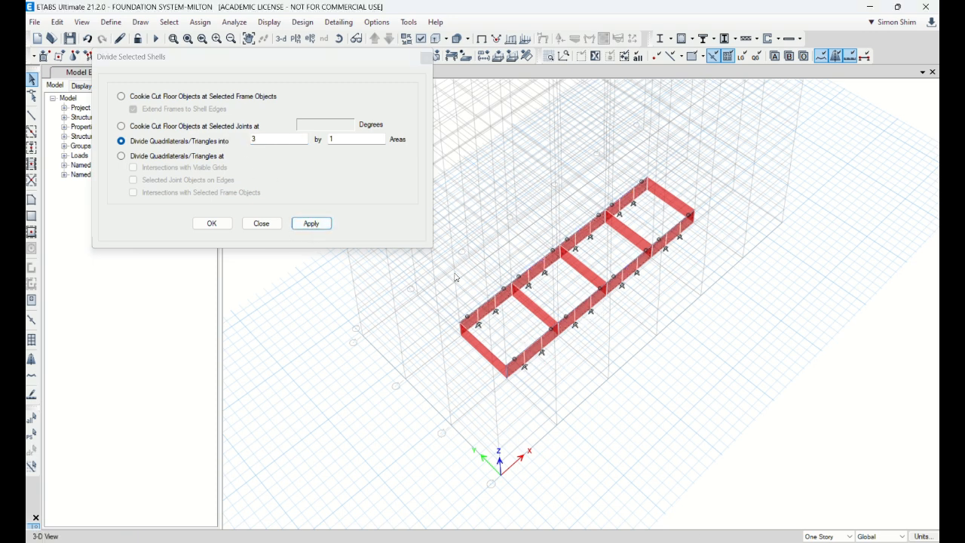
pyautogui.click(262, 223)
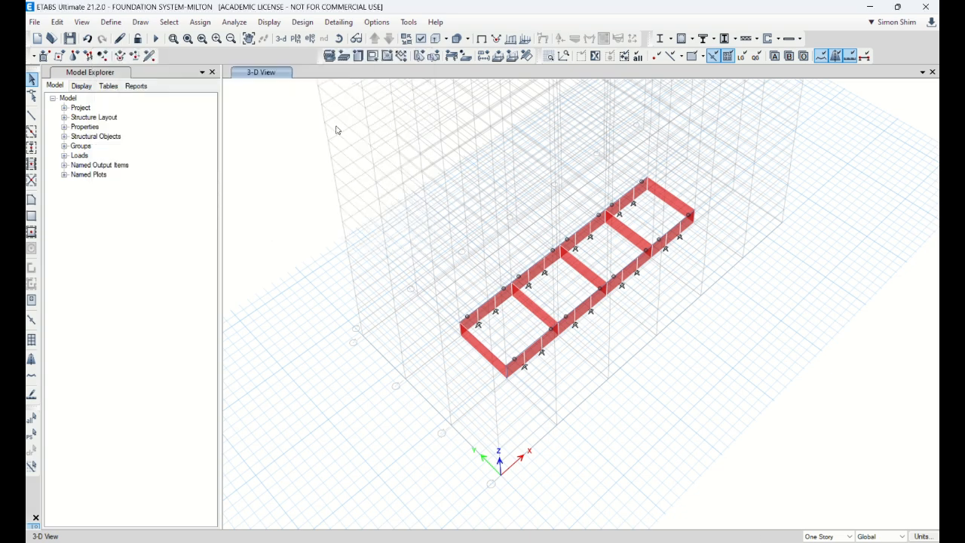
# Show the Story1 plan view
pyautogui.click(295, 39)
pyautogui.scroll(-5, 483, 347)
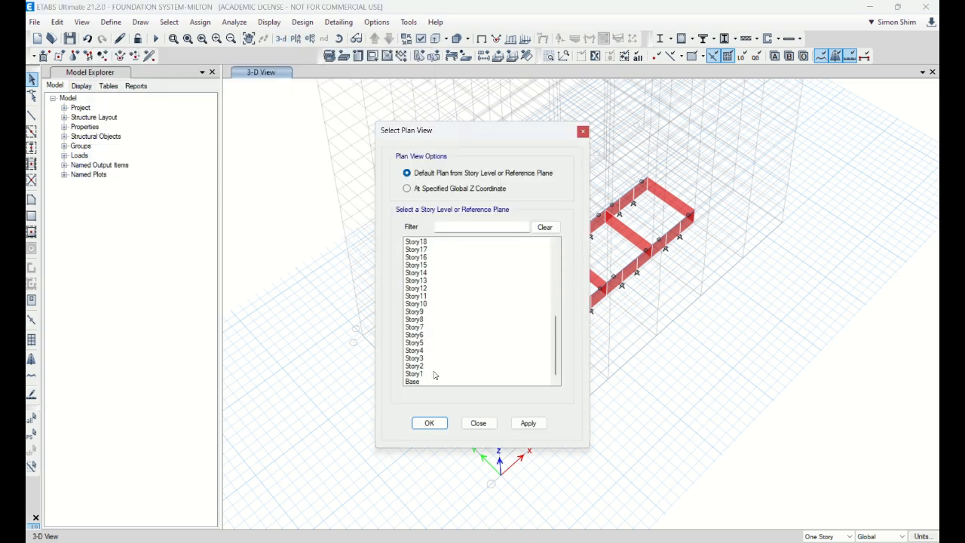
pyautogui.click(433, 375)
pyautogui.click(428, 423)
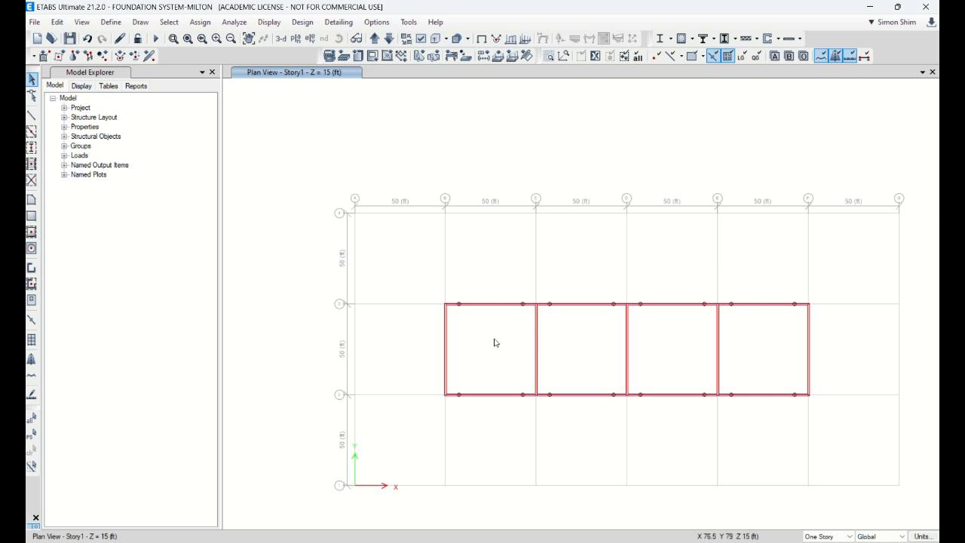
# Select the walls and frames between grid lines B and C, compare the Base and Story1 plans, and clear the selection
pyautogui.moveTo(498, 410); pyautogui.dragTo(497, 286)
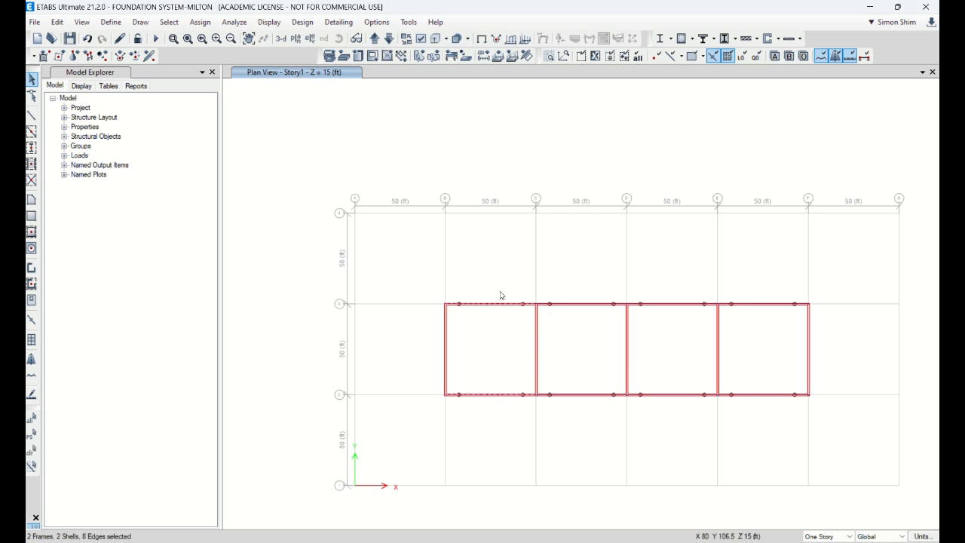
pyautogui.click(389, 39)
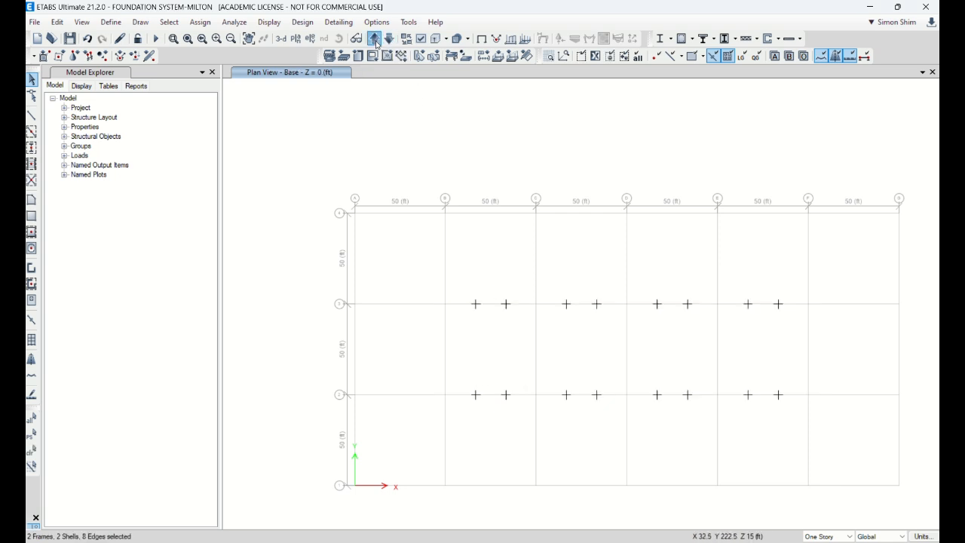
pyautogui.click(375, 39)
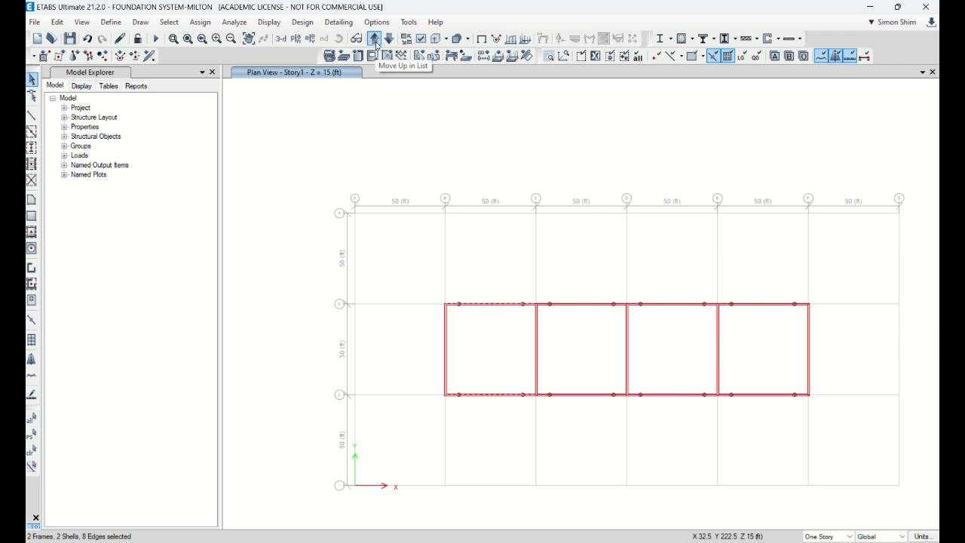
pyautogui.click(31, 452)
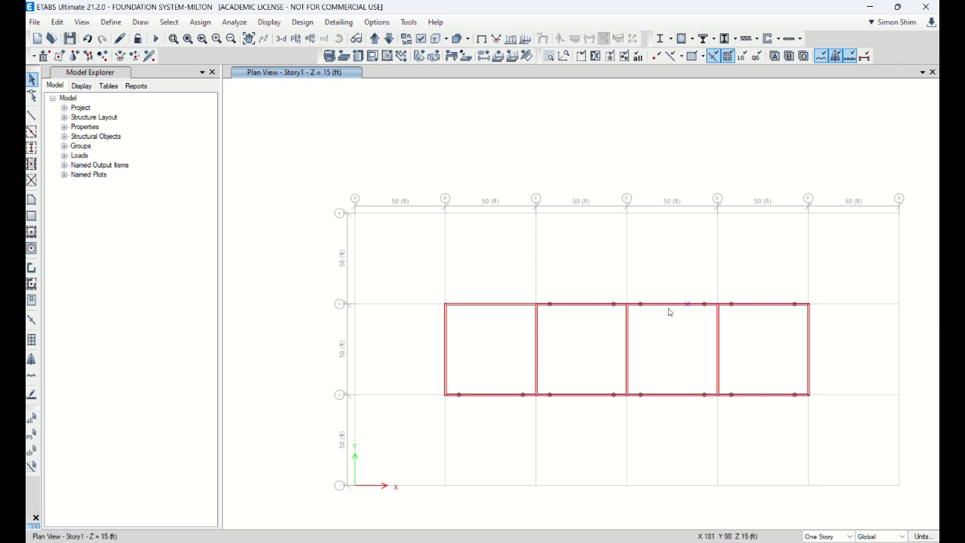
# Hide the walls in the Story1 plan and delete the remaining frames and joints along grid lines 2 and 3
pyautogui.click(422, 39)
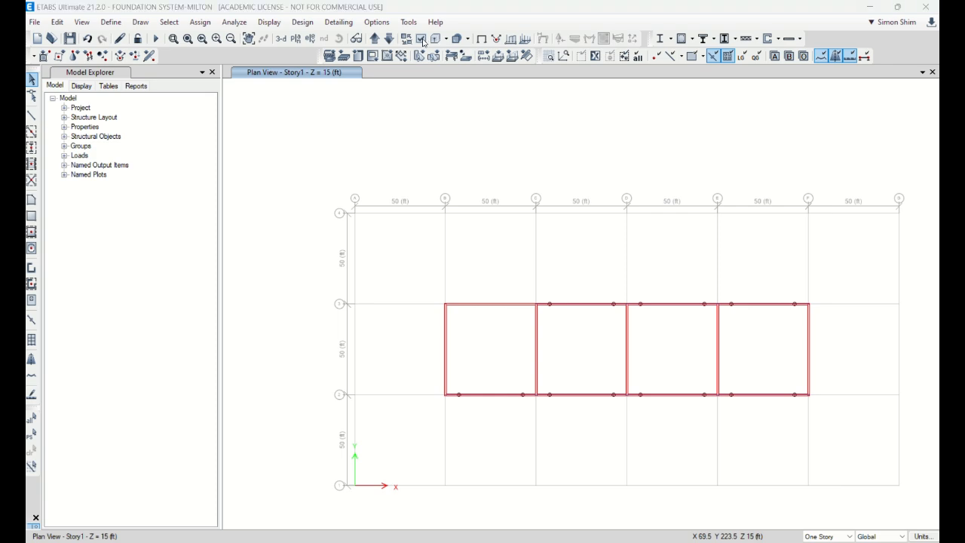
pyautogui.doubleClick(685, 9)
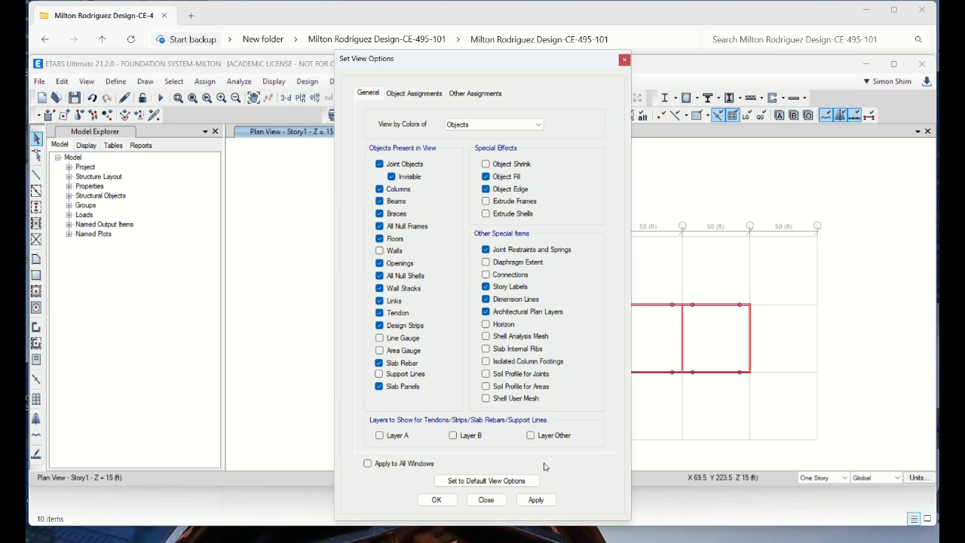
pyautogui.click(535, 501)
pyautogui.moveTo(509, 68); pyautogui.dragTo(321, 75)
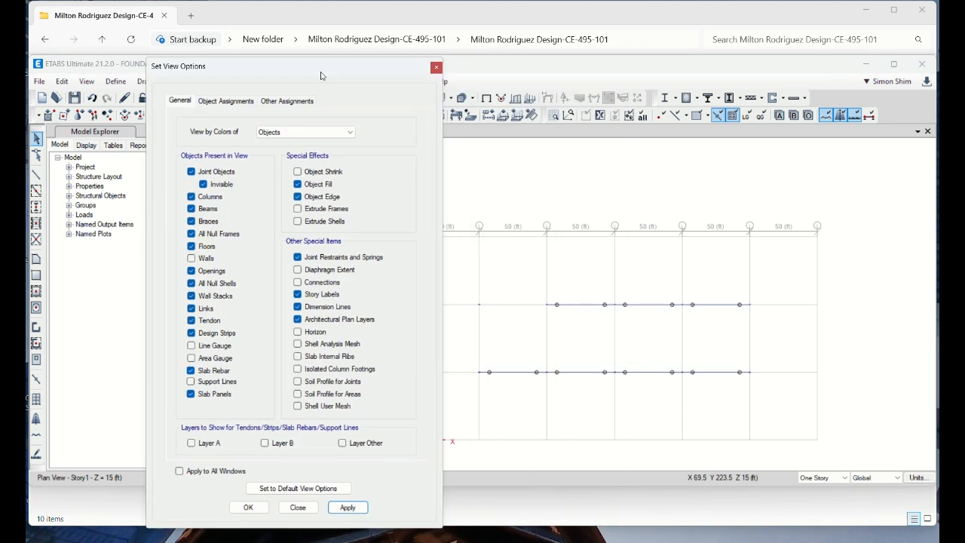
pyautogui.moveTo(466, 278); pyautogui.dragTo(765, 387)
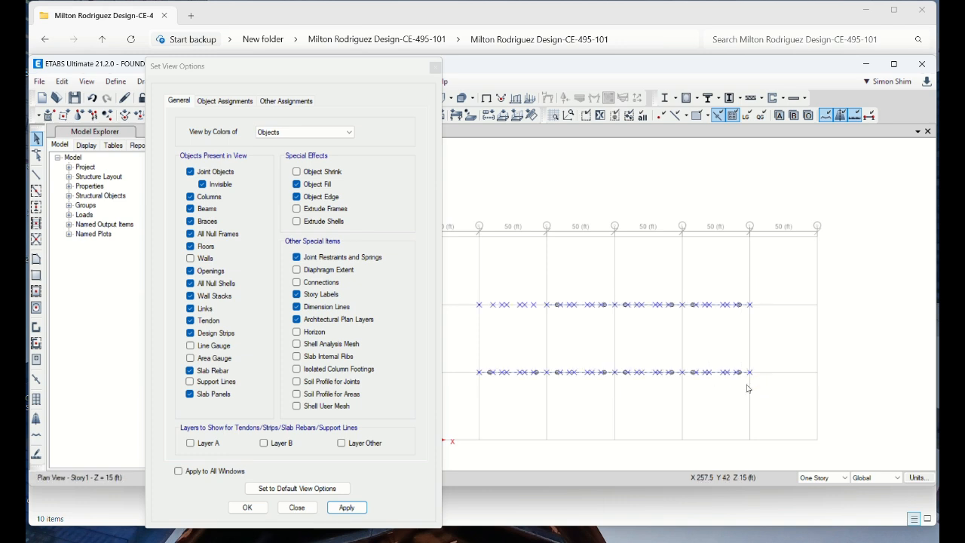
pyautogui.press('Delete')
# Display the walls again in the Story1 plan and turn on object shrink
pyautogui.click(190, 259)
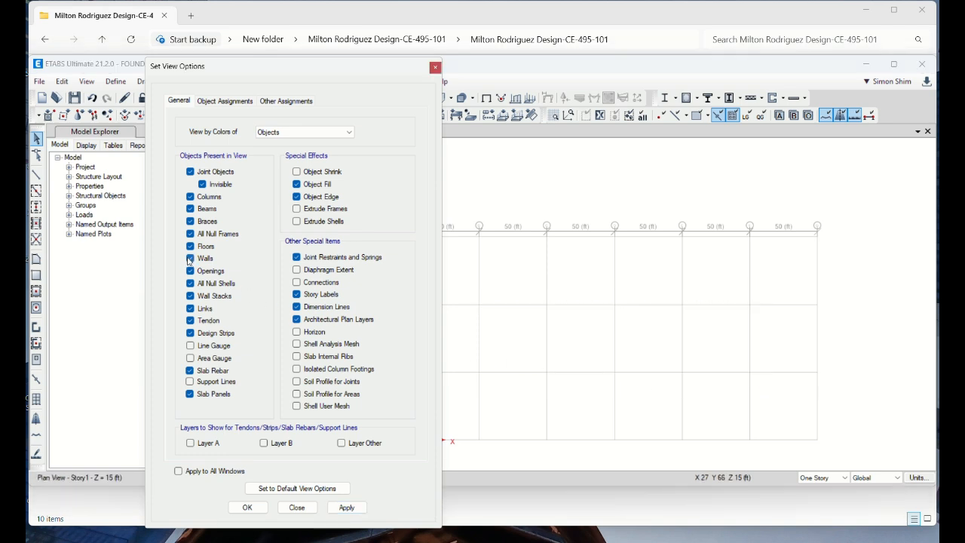
pyautogui.click(347, 508)
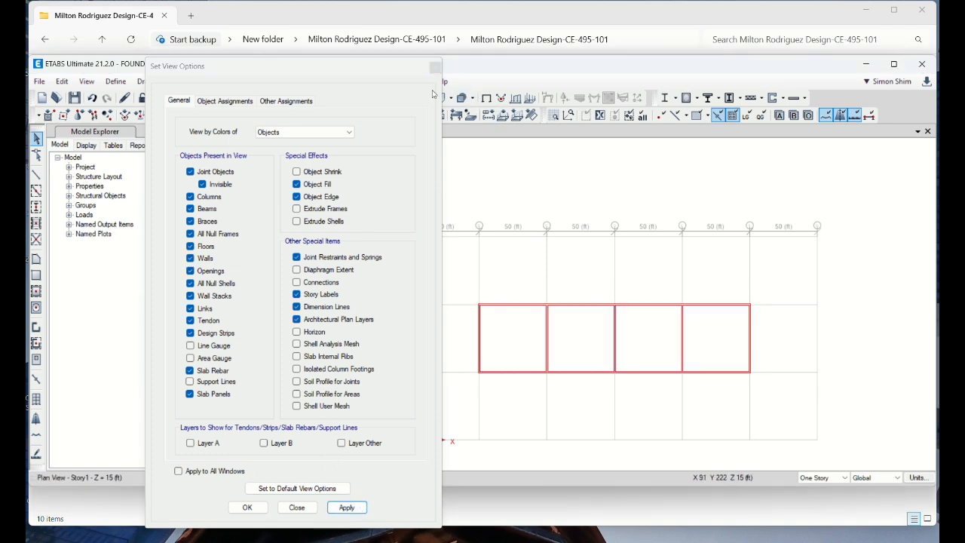
pyautogui.click(297, 507)
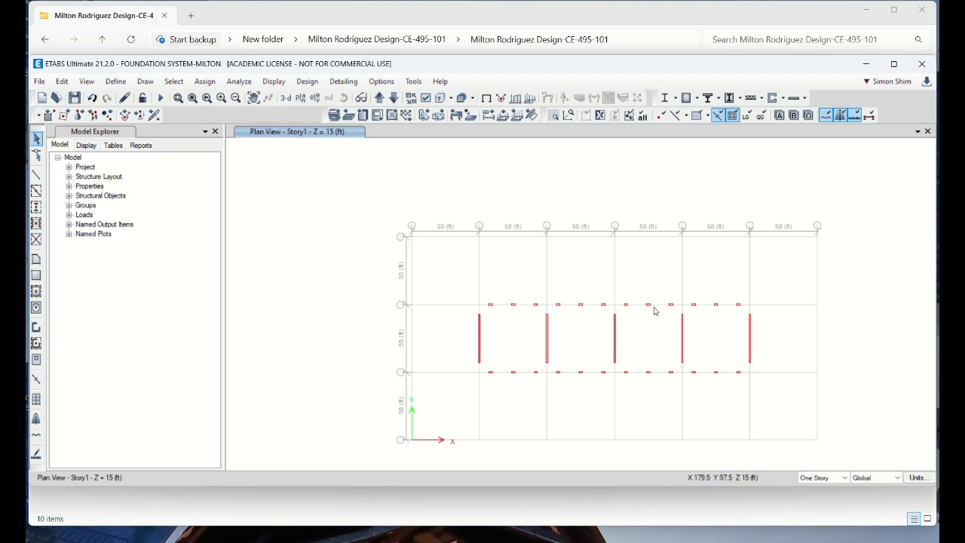
pyautogui.doubleClick(424, 65)
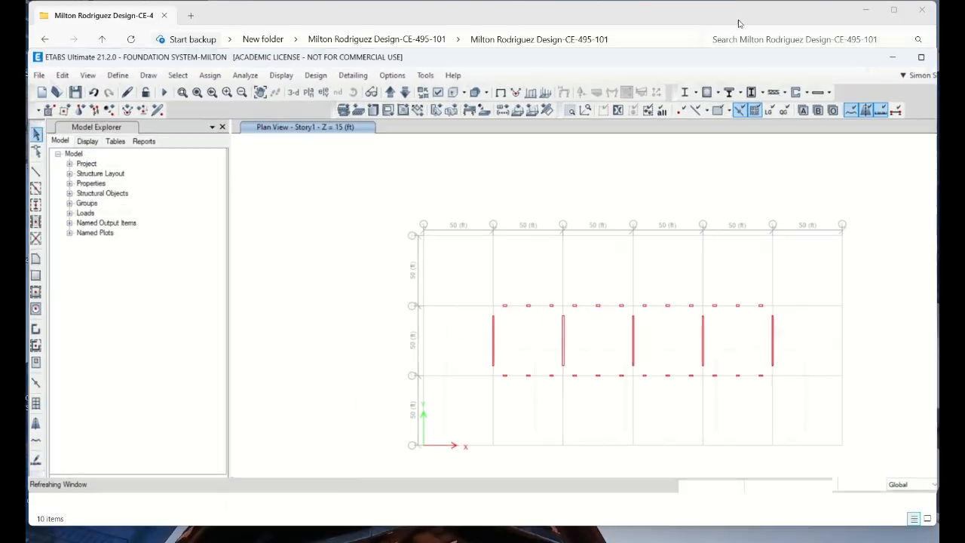
pyautogui.doubleClick(810, 10)
# Set the shrink factor for line objects to 90 percent and toggle object shrink off and on
pyautogui.click(382, 81)
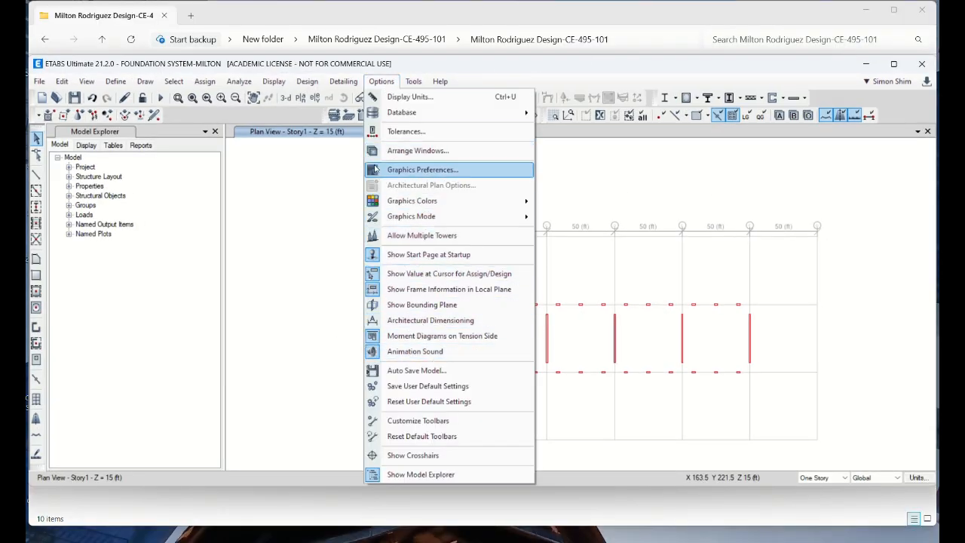
pyautogui.click(397, 171)
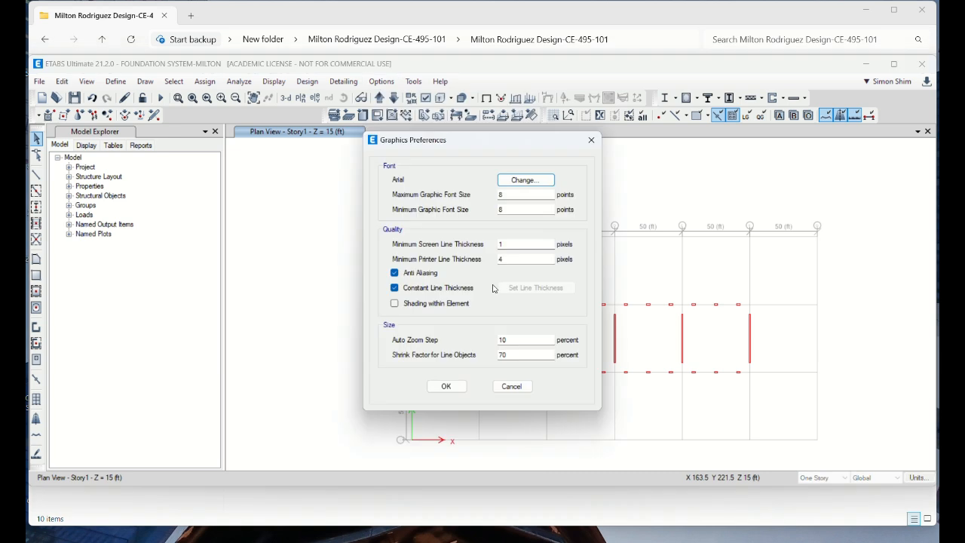
pyautogui.moveTo(510, 359); pyautogui.dragTo(476, 356)
pyautogui.write('90')
pyautogui.click(446, 386)
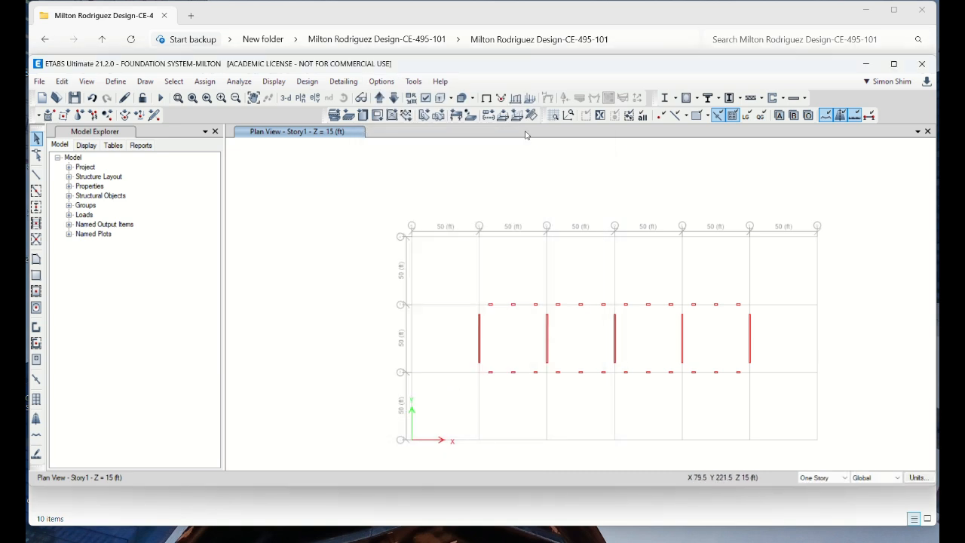
pyautogui.click(413, 100)
pyautogui.click(413, 101)
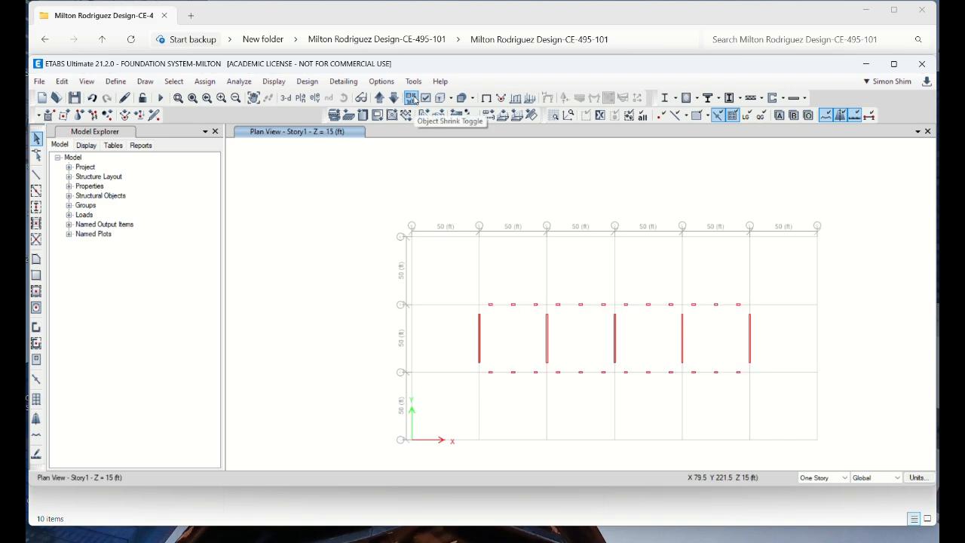
# Show the divided core walls in a 3D view with object shrink turned off
pyautogui.click(288, 99)
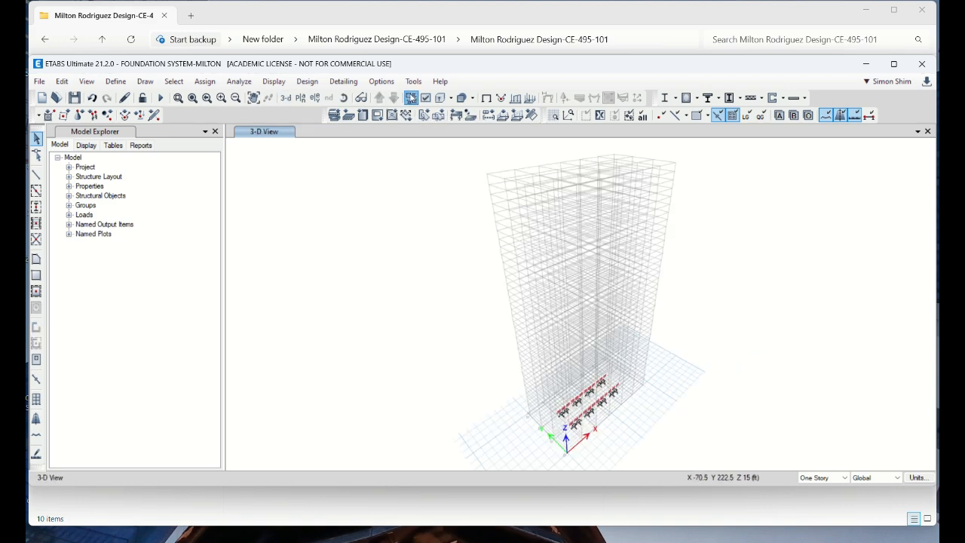
pyautogui.scroll(5, 608, 433)
pyautogui.scroll(-5, 386, 296)
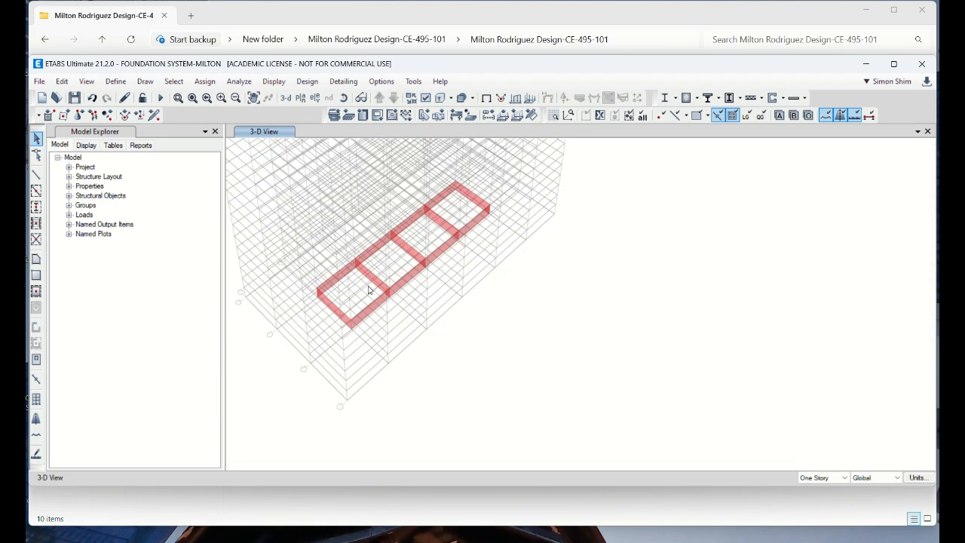
pyautogui.scroll(5, 411, 217)
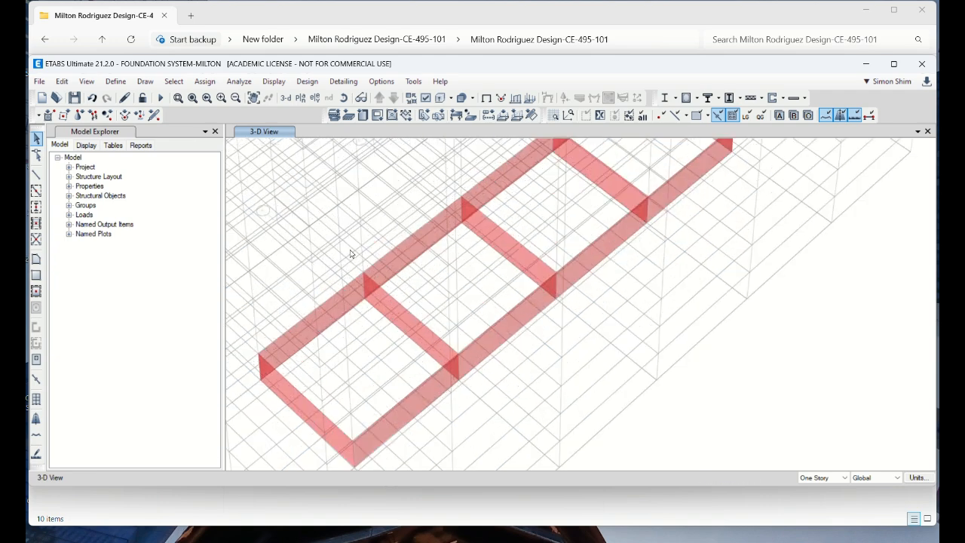
# Delete the middle wall panels along grid lines 2 and 3 in the two bays between grid lines B and D
pyautogui.click(320, 332)
pyautogui.press('Delete')
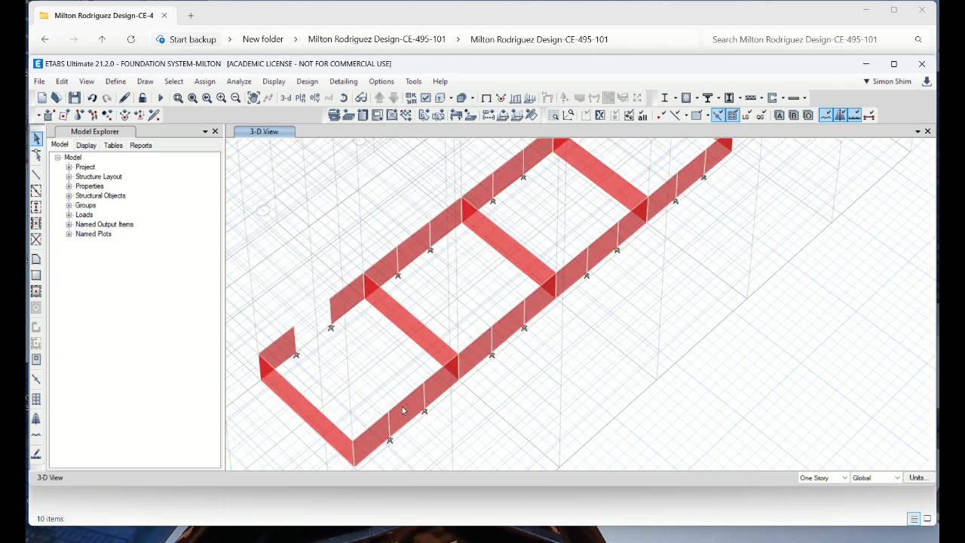
pyautogui.click(402, 408)
pyautogui.press('Delete')
pyautogui.click(414, 247)
pyautogui.press('Delete')
pyautogui.click(507, 332)
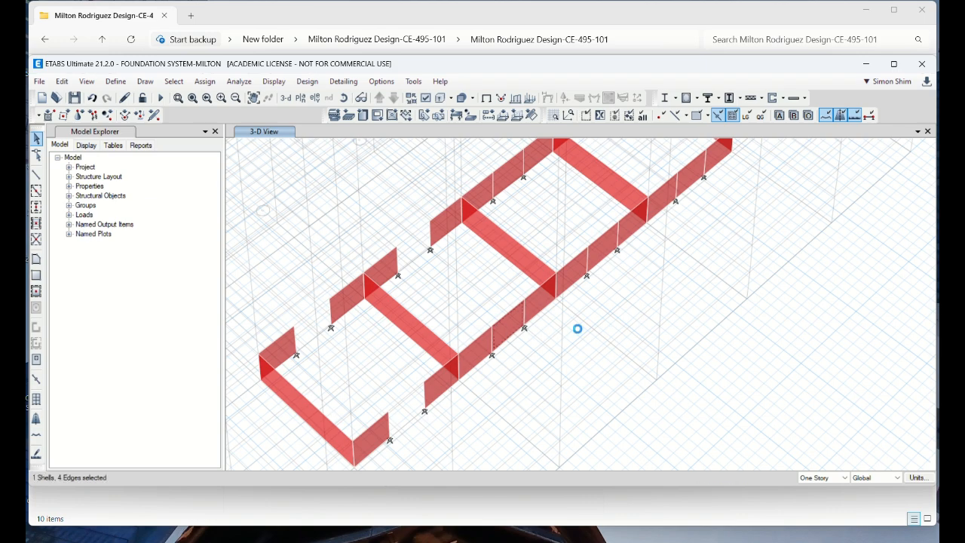
pyautogui.press('Delete')
# Delete the middle wall panels along grid lines 2 and 3 in the two bays between grid lines D and F
pyautogui.moveTo(539, 210); pyautogui.dragTo(477, 288, button='middle')
pyautogui.click(451, 254)
pyautogui.press('Delete')
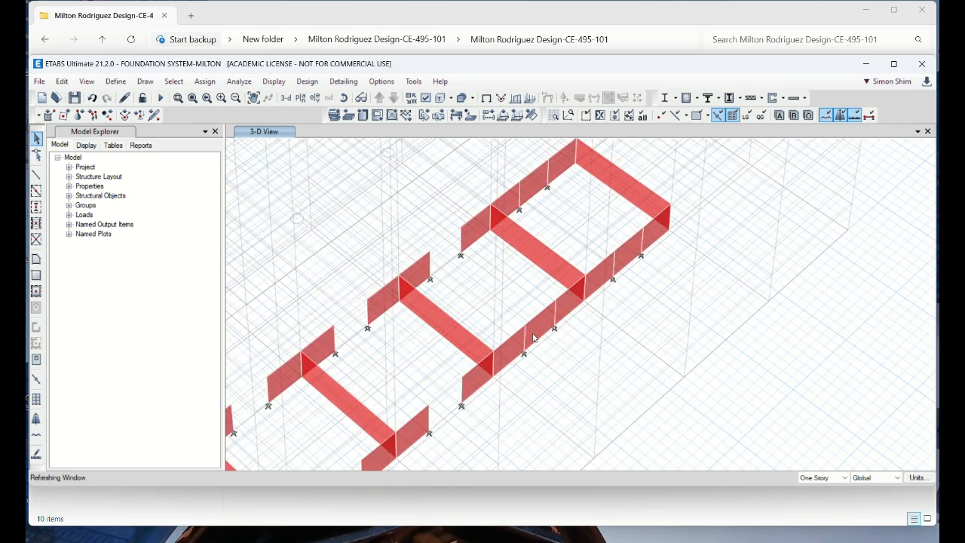
pyautogui.click(539, 323)
pyautogui.press('Delete')
pyautogui.click(535, 181)
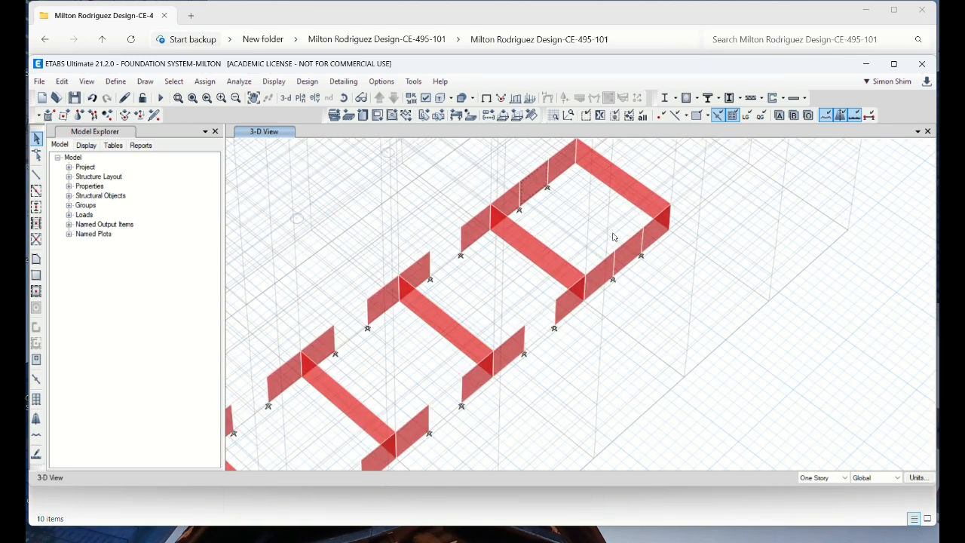
pyautogui.press('Delete')
pyautogui.click(628, 253)
pyautogui.press('Delete')
pyautogui.scroll(-5, 636, 294)
pyautogui.scroll(5, 636, 294)
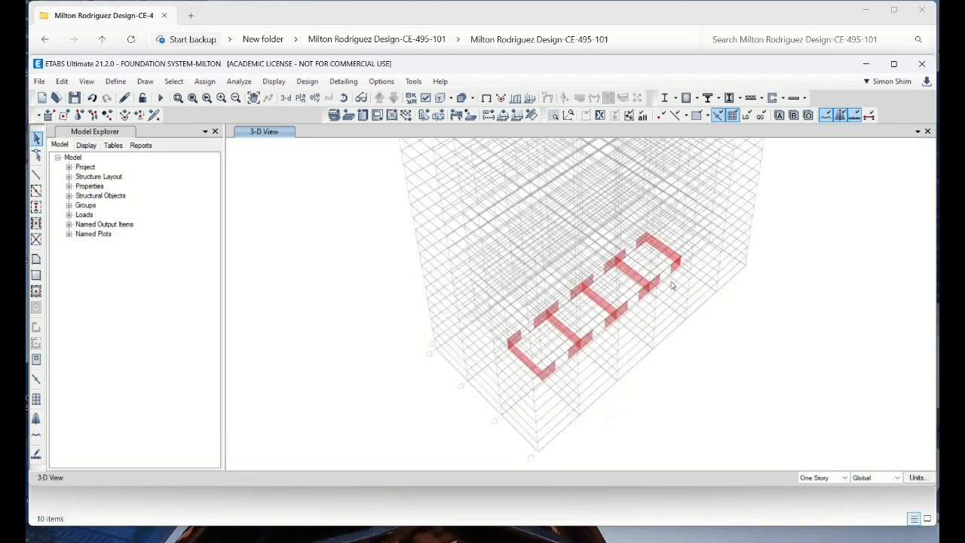
# Show the Story1 plan view, framed closely on the core walls
pyautogui.click(300, 98)
pyautogui.scroll(-5, 478, 357)
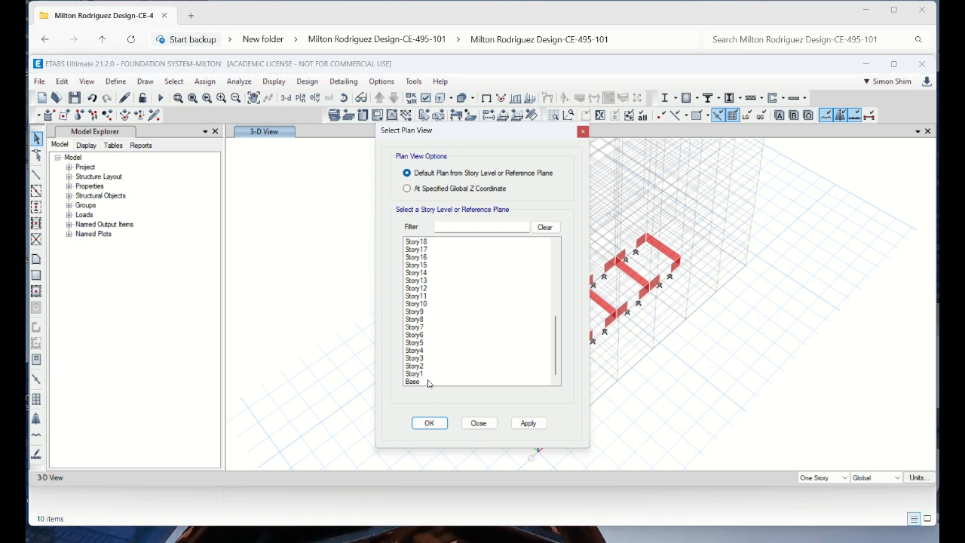
pyautogui.click(427, 374)
pyautogui.click(433, 424)
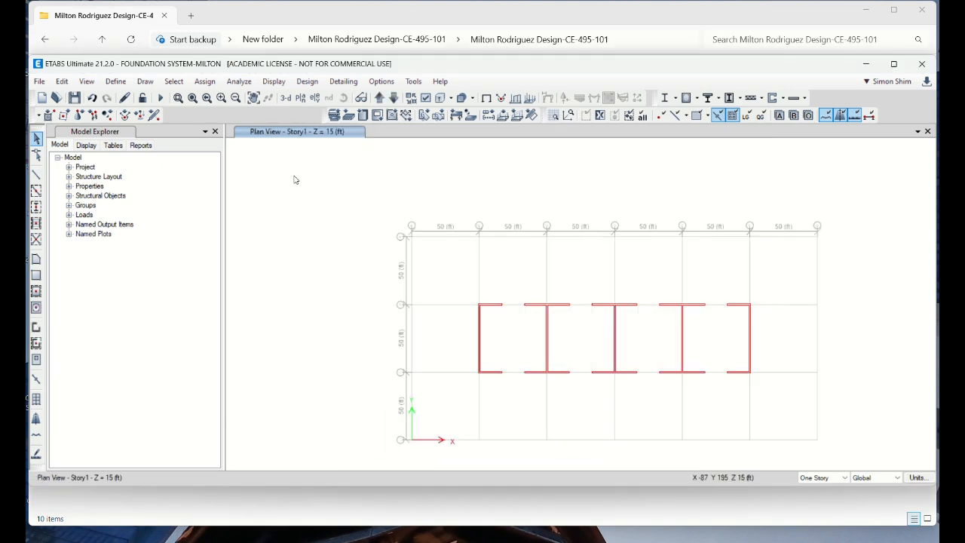
pyautogui.click(178, 98)
pyautogui.moveTo(465, 262); pyautogui.dragTo(789, 416)
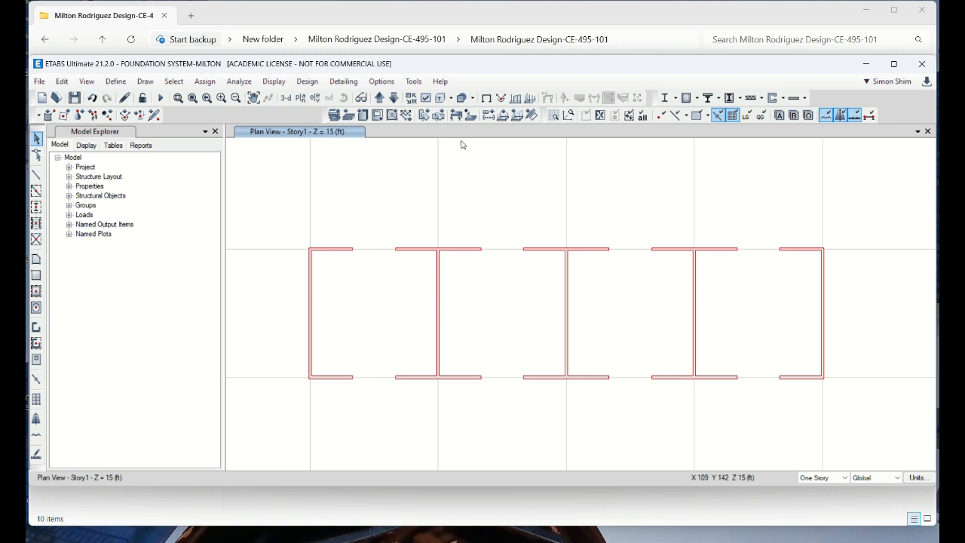
# Display the shell section assignments on the walls in the Story1 plan
pyautogui.click(438, 98)
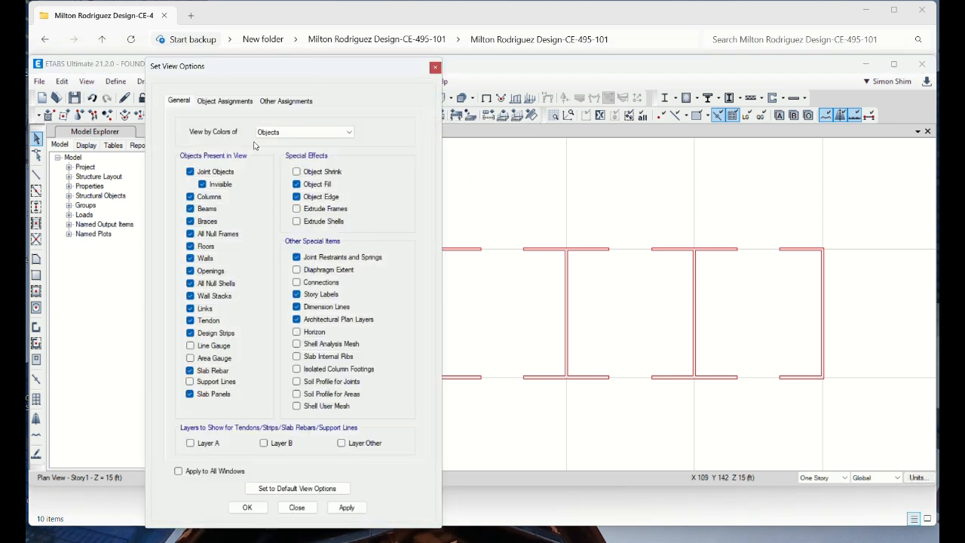
pyautogui.click(224, 101)
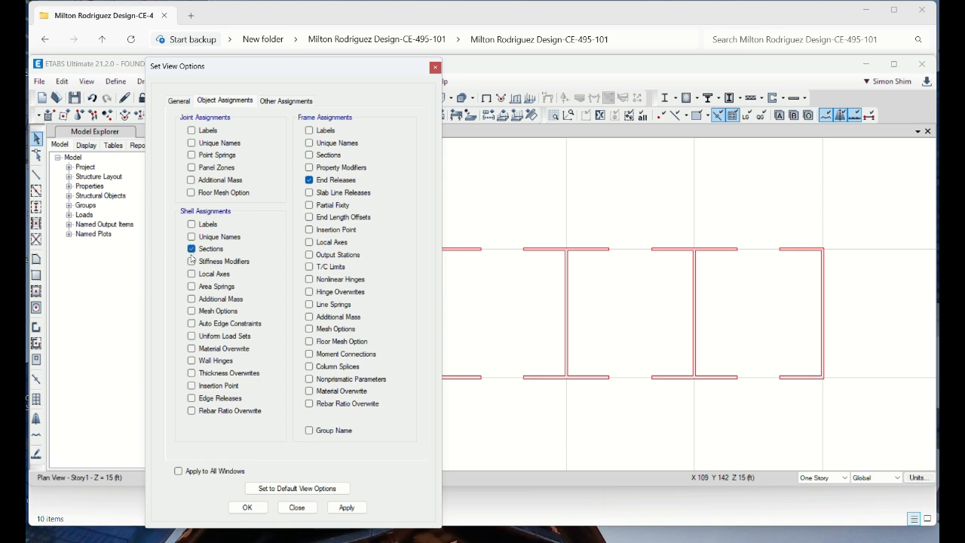
pyautogui.click(247, 507)
# Rename the existing wall property to 12WC6 and set its material to 6000Psi
pyautogui.click(116, 81)
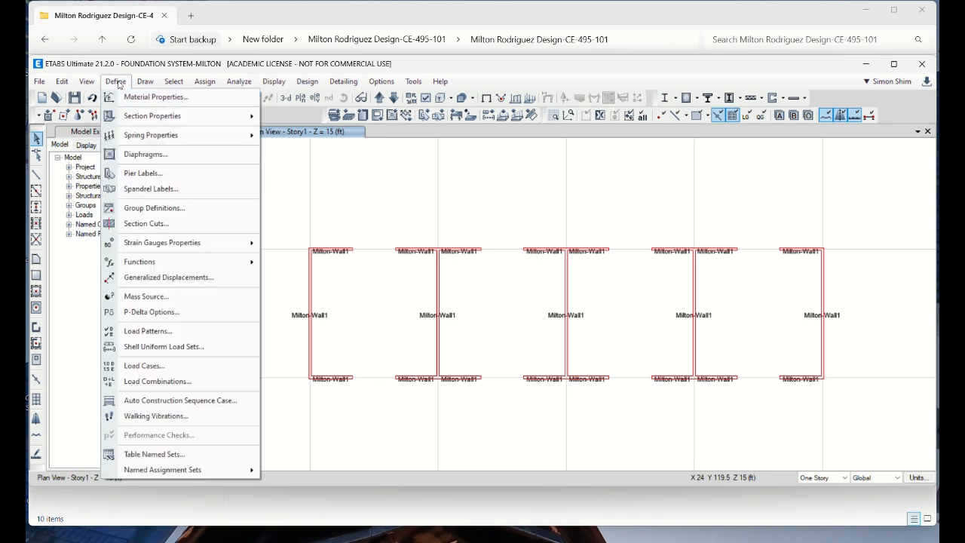
pyautogui.moveTo(152, 118)
pyautogui.click(333, 184)
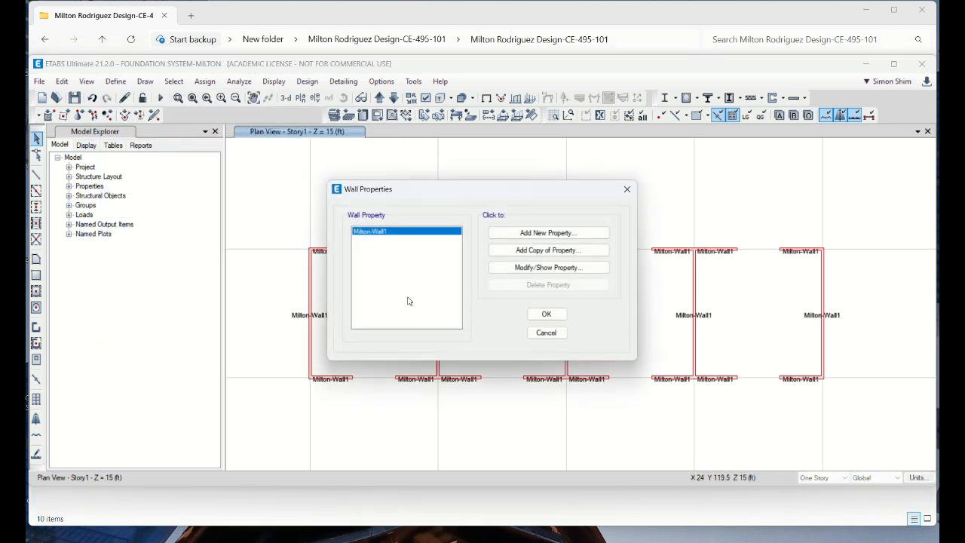
pyautogui.click(562, 269)
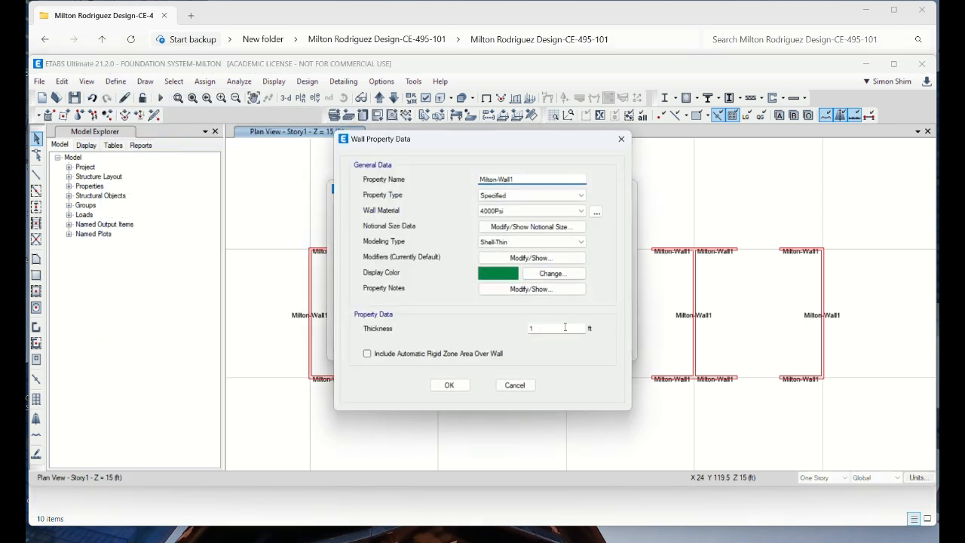
pyautogui.doubleClick(498, 179)
pyautogui.write('12W')
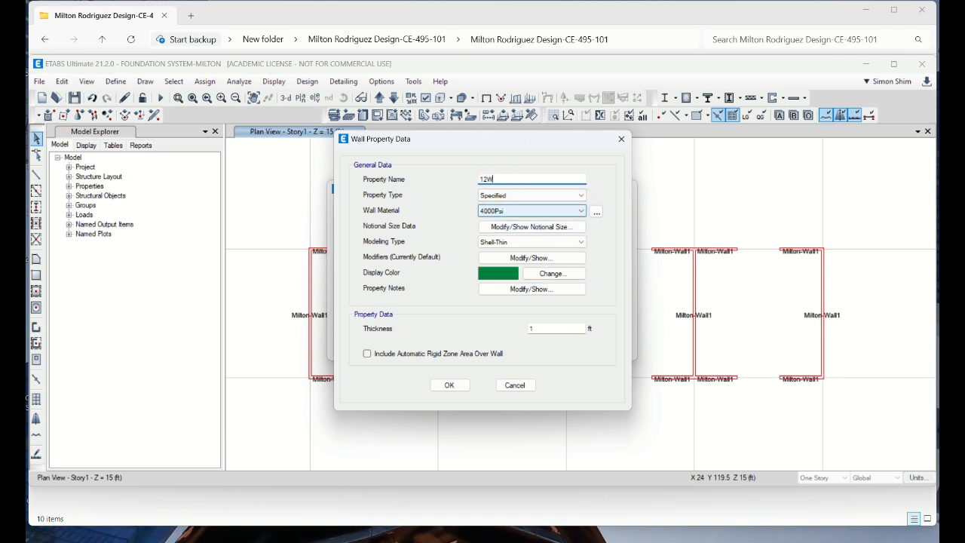
pyautogui.click(528, 211)
pyautogui.click(502, 253)
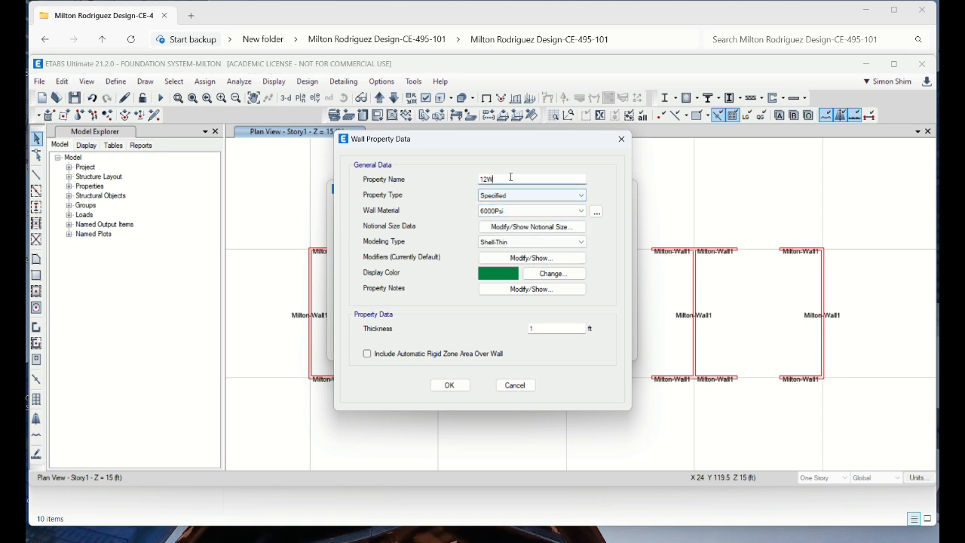
pyautogui.click(528, 180)
pyautogui.write('C6')
pyautogui.click(450, 384)
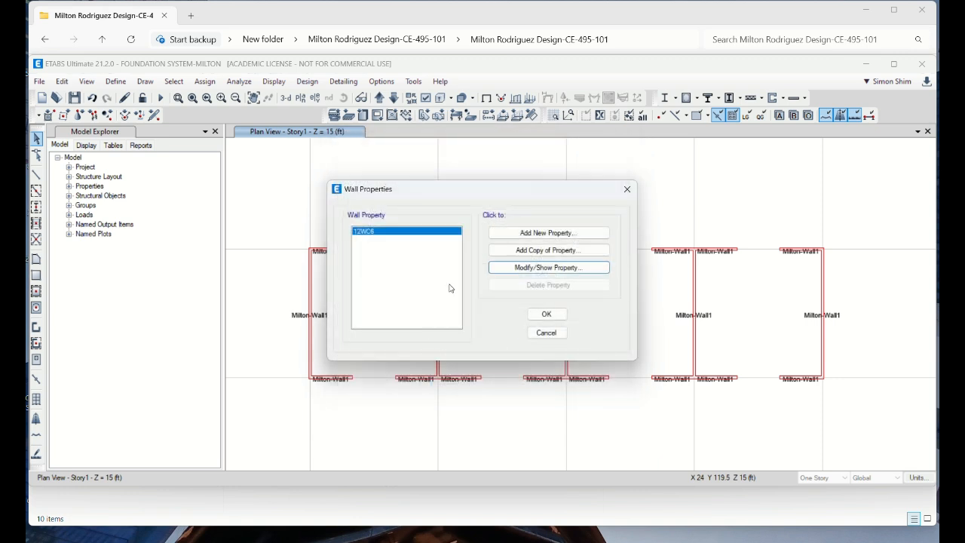
# Add a copy of the 12WC6 wall property named 24WC6 with a thickness of 2 ft
pyautogui.click(540, 252)
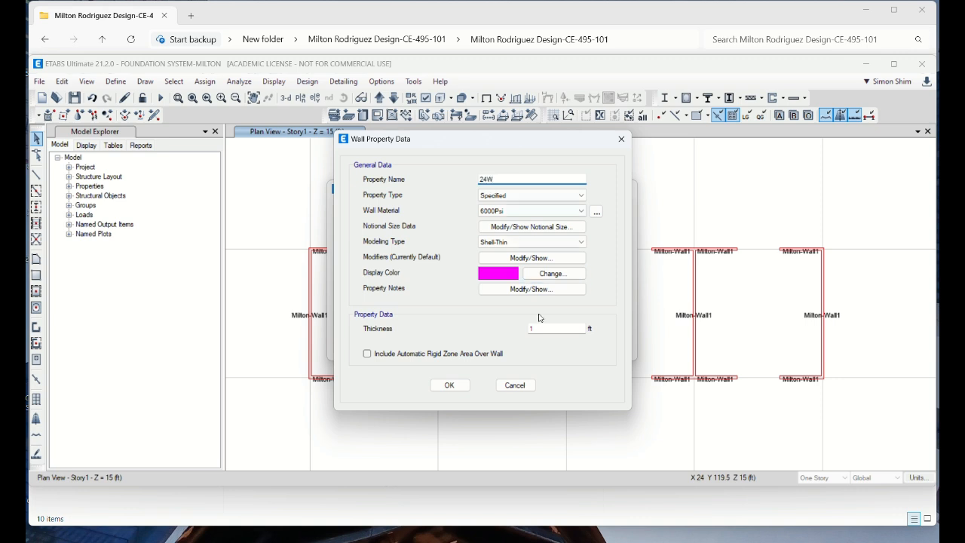
pyautogui.doubleClick(558, 328)
pyautogui.write('2')
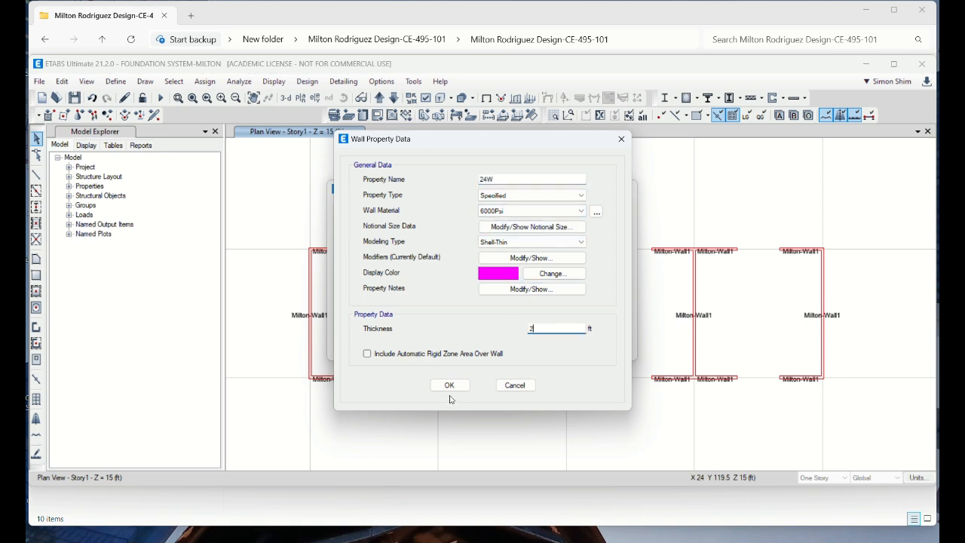
pyautogui.click(543, 179)
pyautogui.write('a')
pyautogui.press('BackSpace')
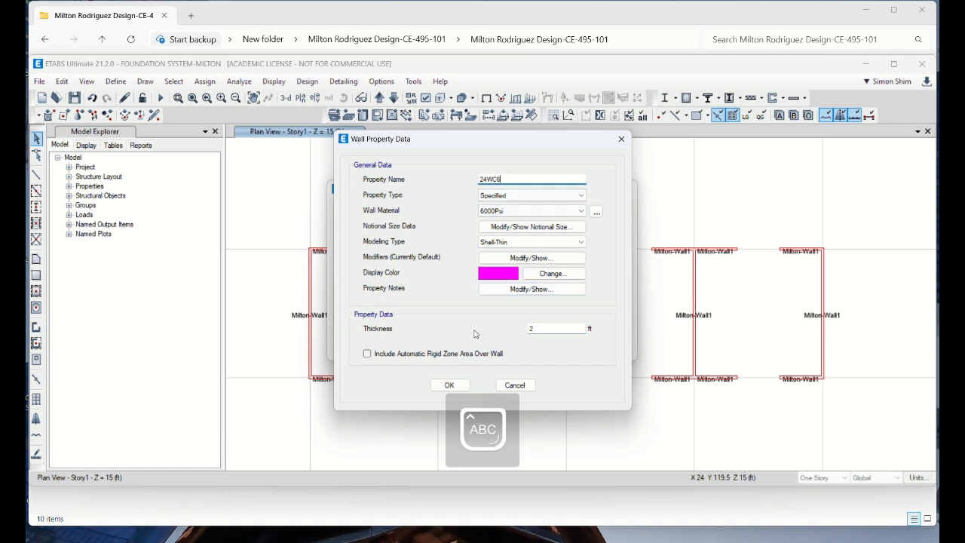
pyautogui.click(451, 386)
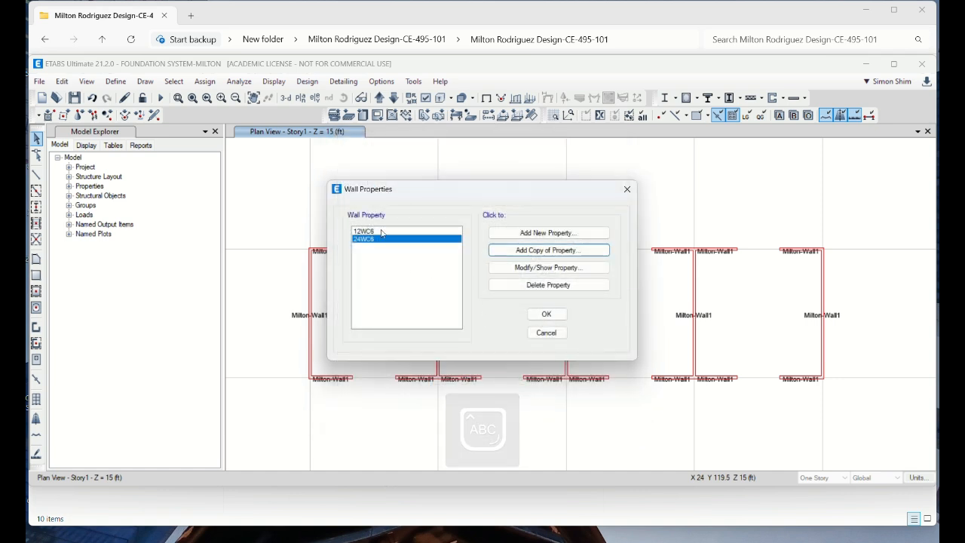
# Add a copy of the 24WC6 wall property named 18WC6 with a thickness of 1.5 ft and accept the wall definitions
pyautogui.click(560, 252)
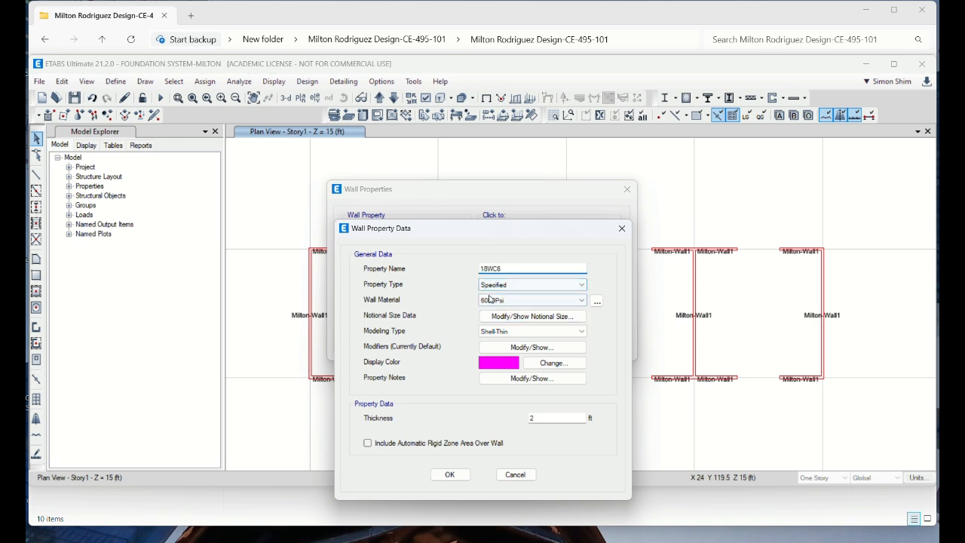
pyautogui.doubleClick(554, 420)
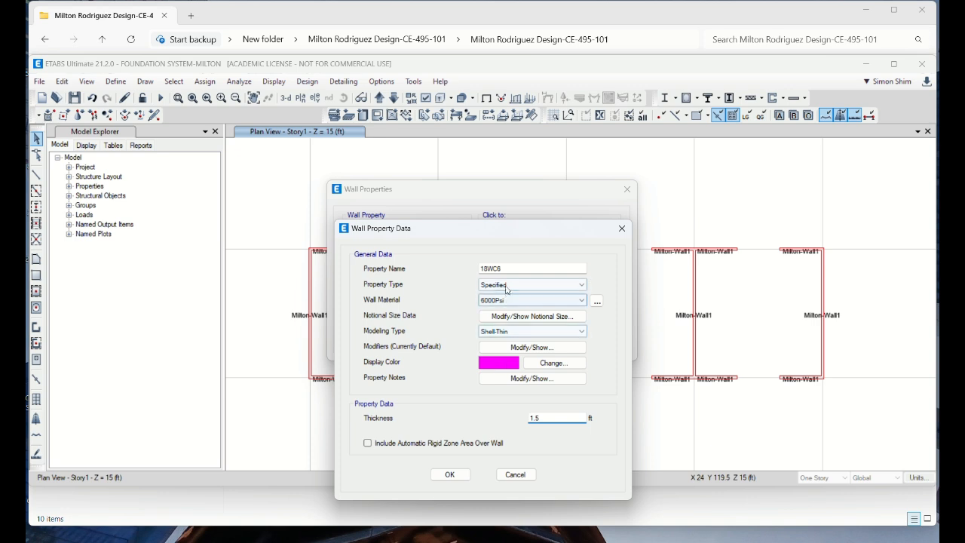
pyautogui.click(462, 475)
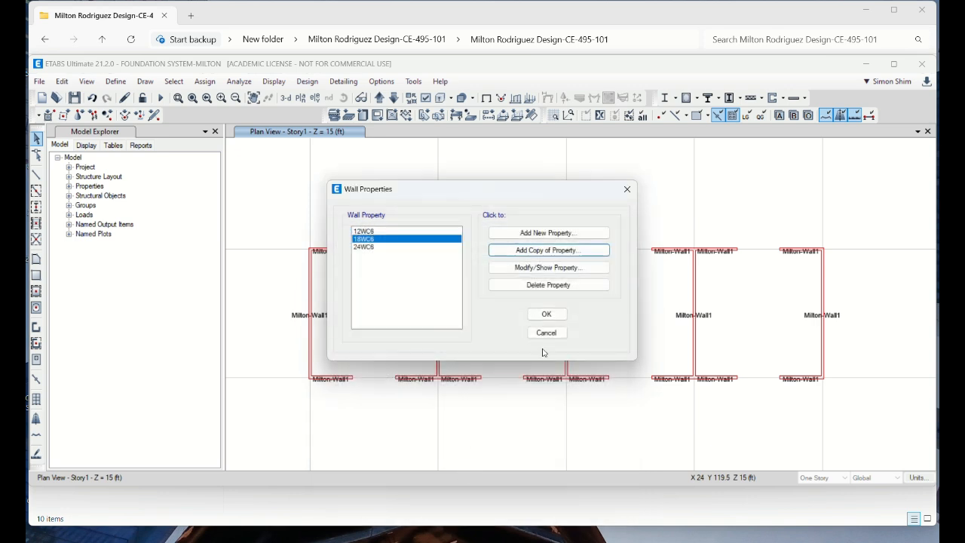
pyautogui.click(547, 315)
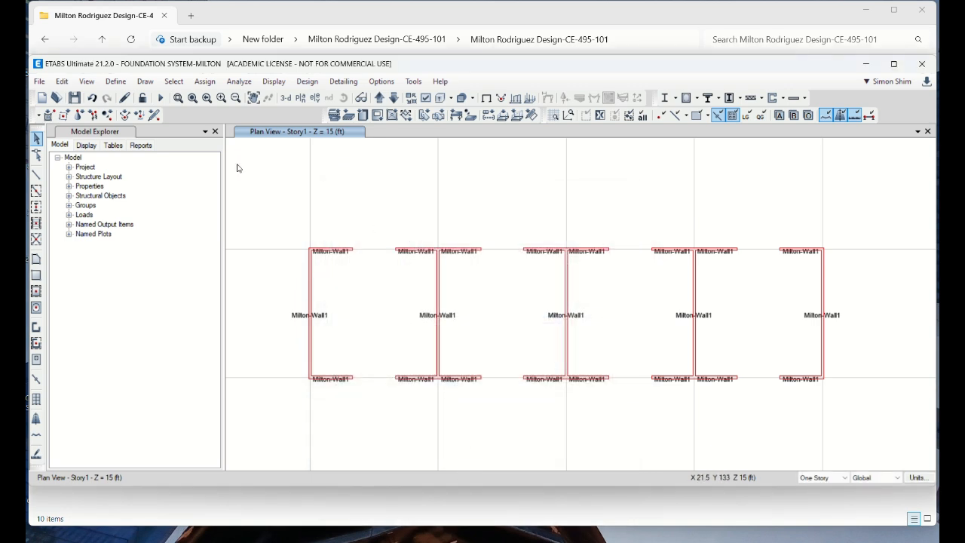
# Add a new concrete rectangular frame section named LB24X30C6
pyautogui.click(116, 81)
pyautogui.moveTo(150, 117)
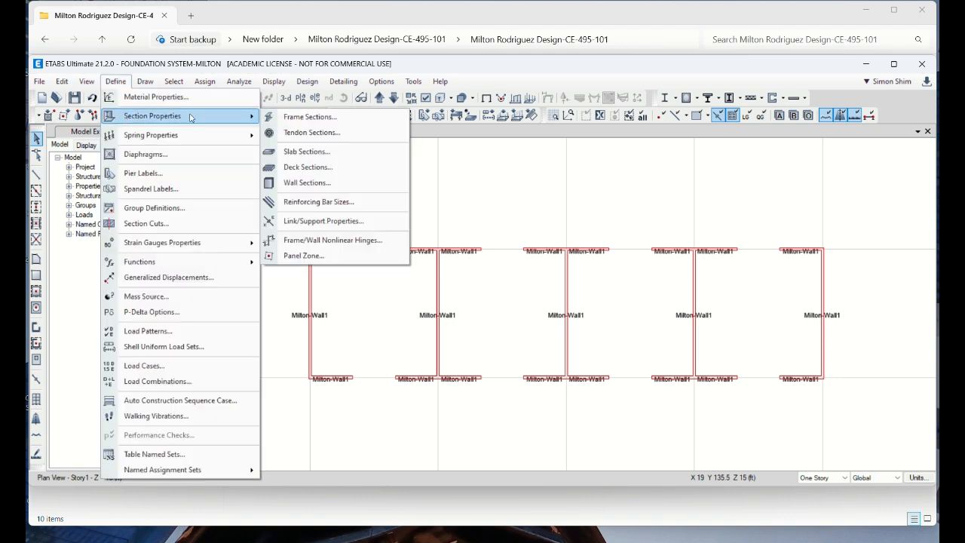
pyautogui.click(317, 118)
pyautogui.scroll(-5, 362, 310)
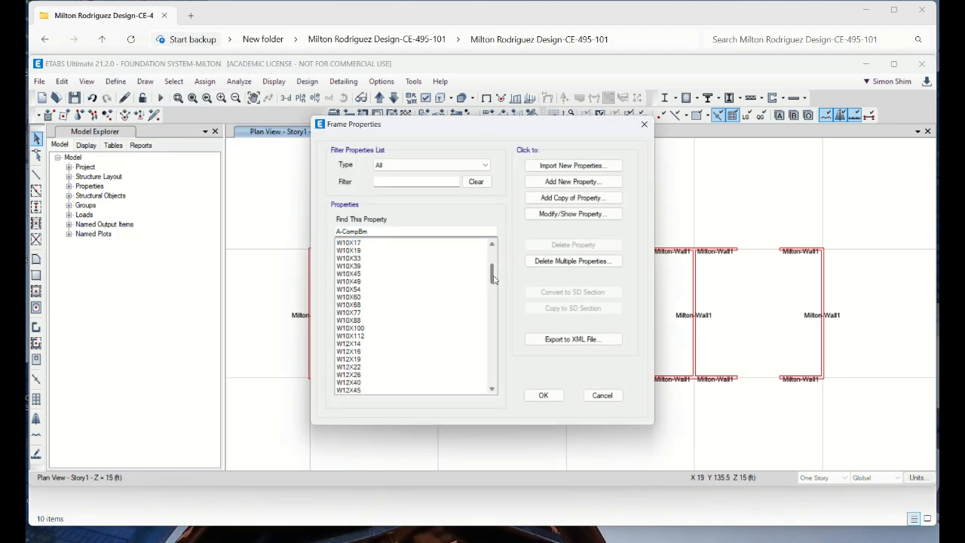
pyautogui.moveTo(493, 277); pyautogui.dragTo(505, 384)
pyautogui.click(573, 182)
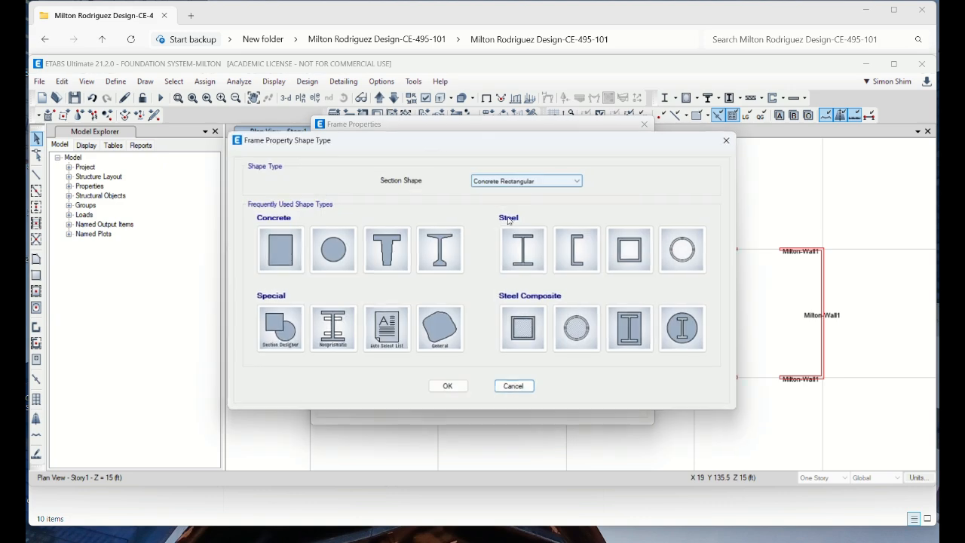
pyautogui.click(294, 250)
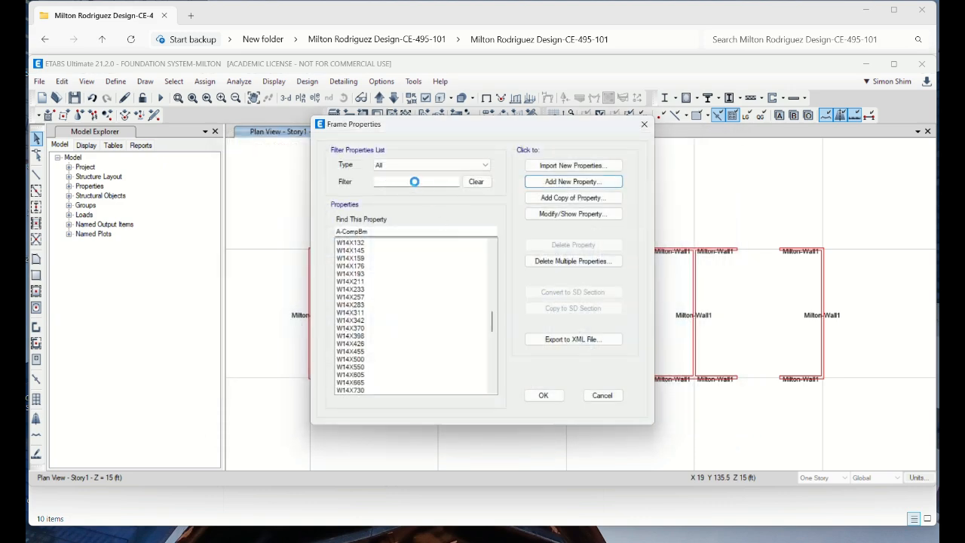
pyautogui.write('L')
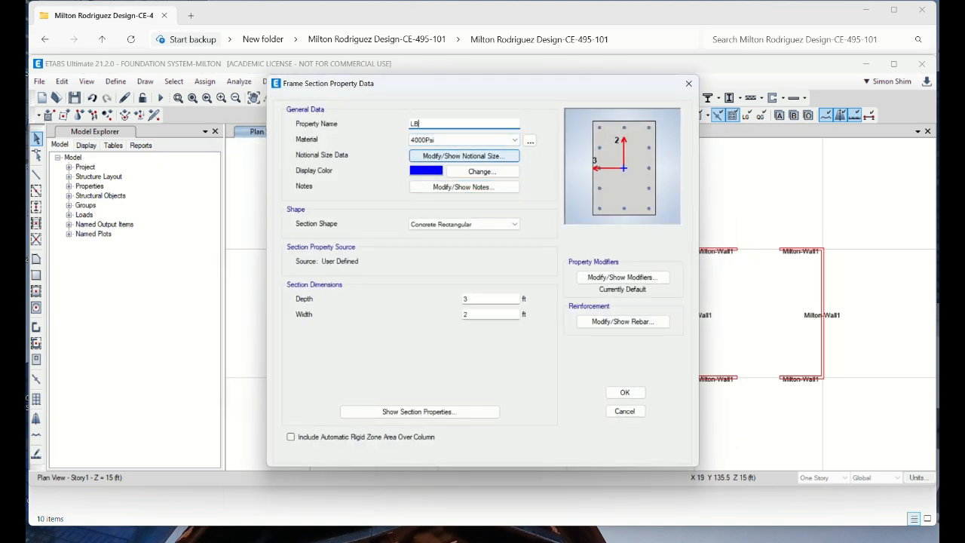
pyautogui.write('B')
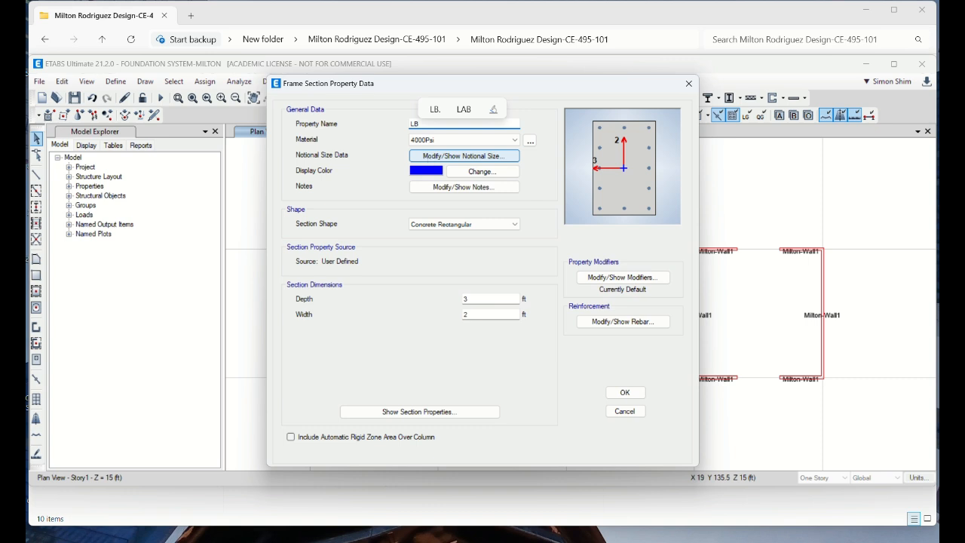
pyautogui.write('24X30C6')
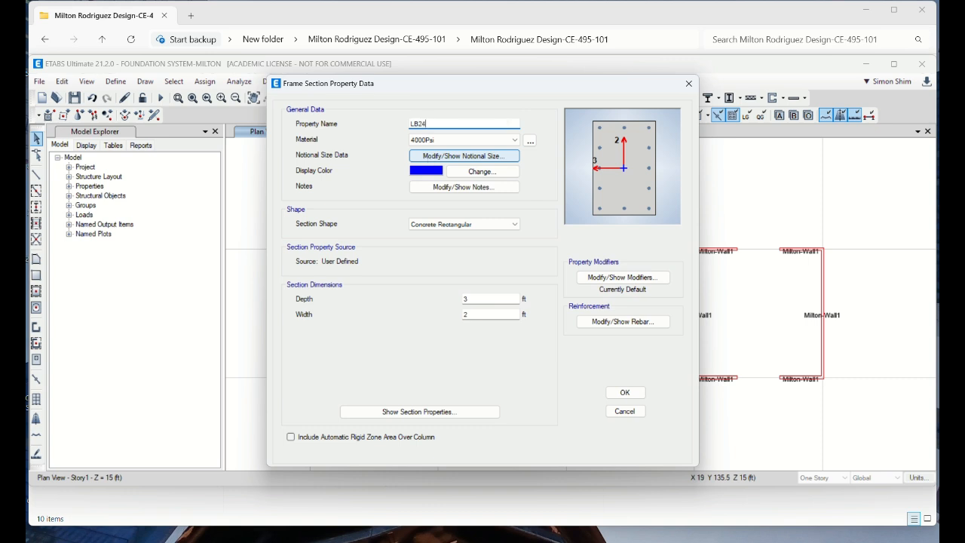
# Set the LB24X30C6 section to 6000Psi material, 2.5 ft depth and beam-type reinforcement, and accept the frame definitions
pyautogui.click(435, 141)
pyautogui.click(439, 182)
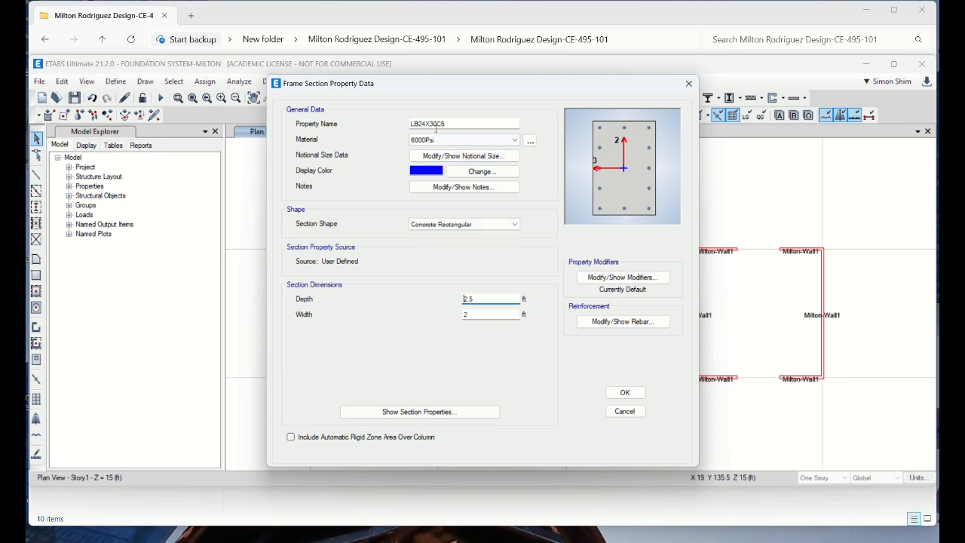
pyautogui.click(622, 394)
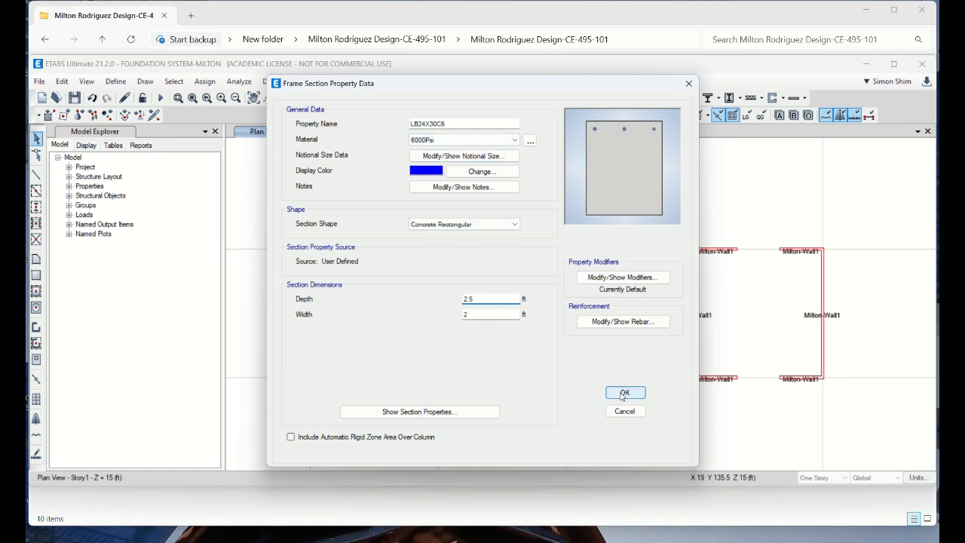
pyautogui.click(543, 395)
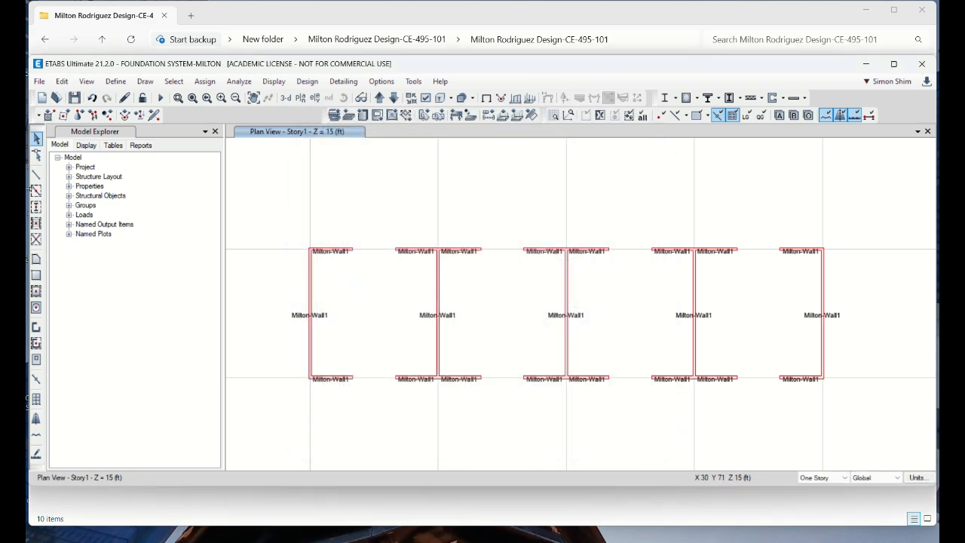
# Maximize the ETABS window and start drawing straight frame lines with the LB24X30C6 section property
pyautogui.doubleClick(540, 67)
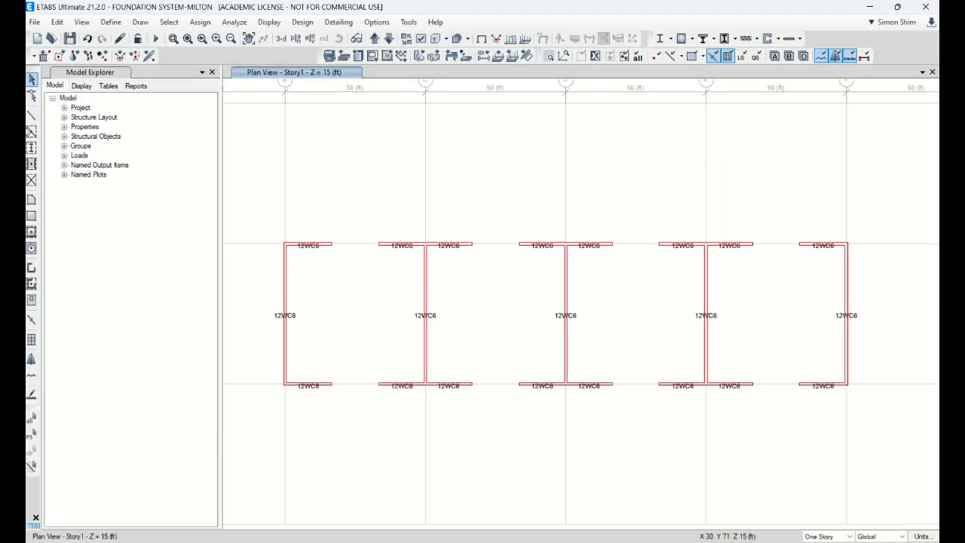
pyautogui.click(31, 114)
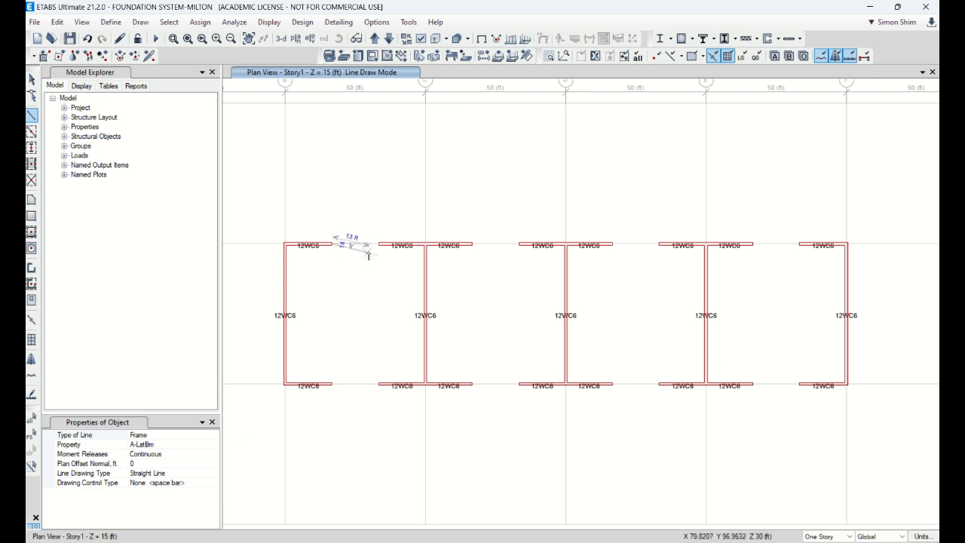
pyautogui.click(189, 446)
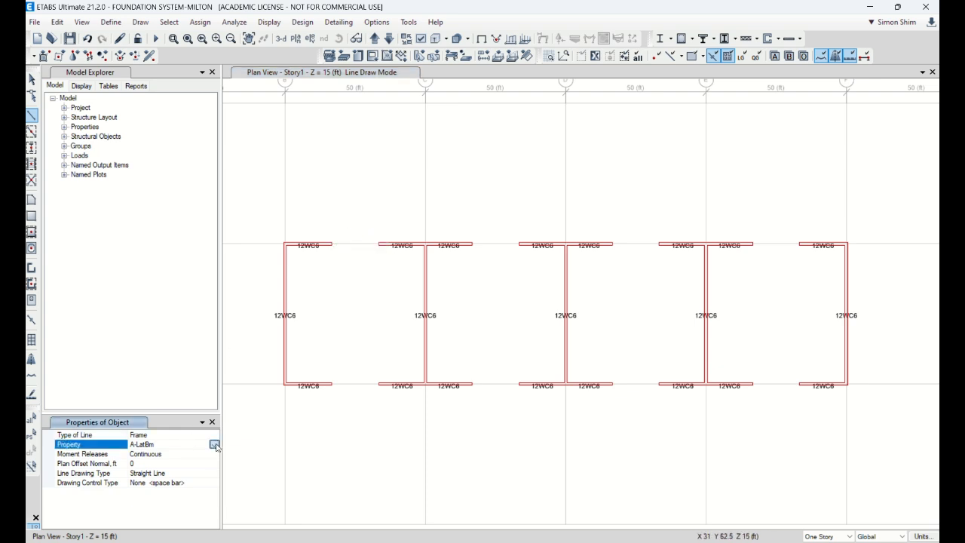
pyautogui.click(174, 445)
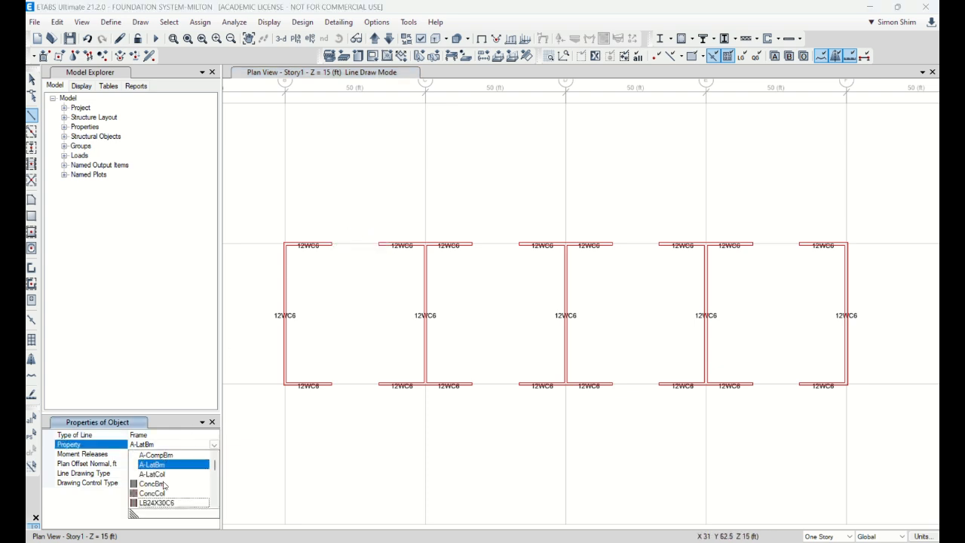
pyautogui.write('B')
pyautogui.press('BackSpace')
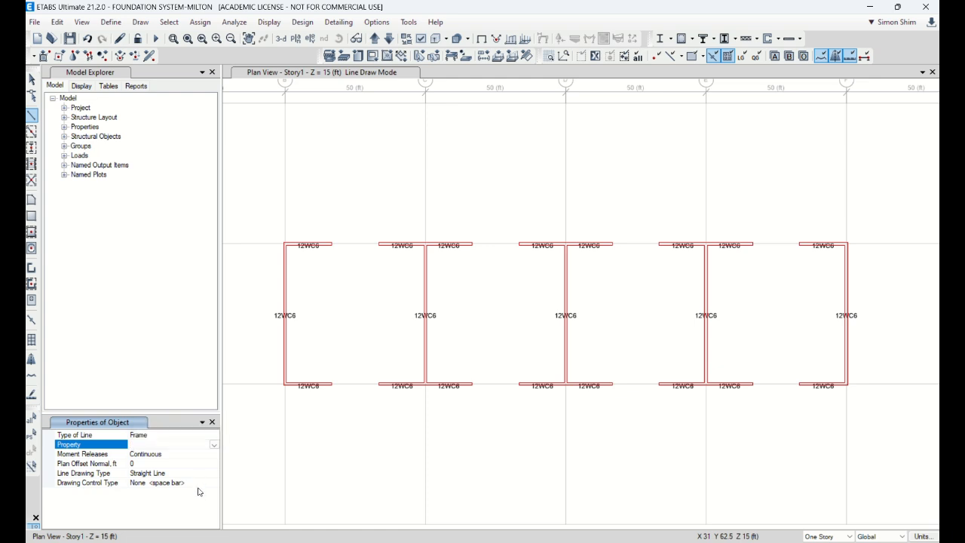
pyautogui.click(215, 445)
pyautogui.scroll(-3, 195, 483)
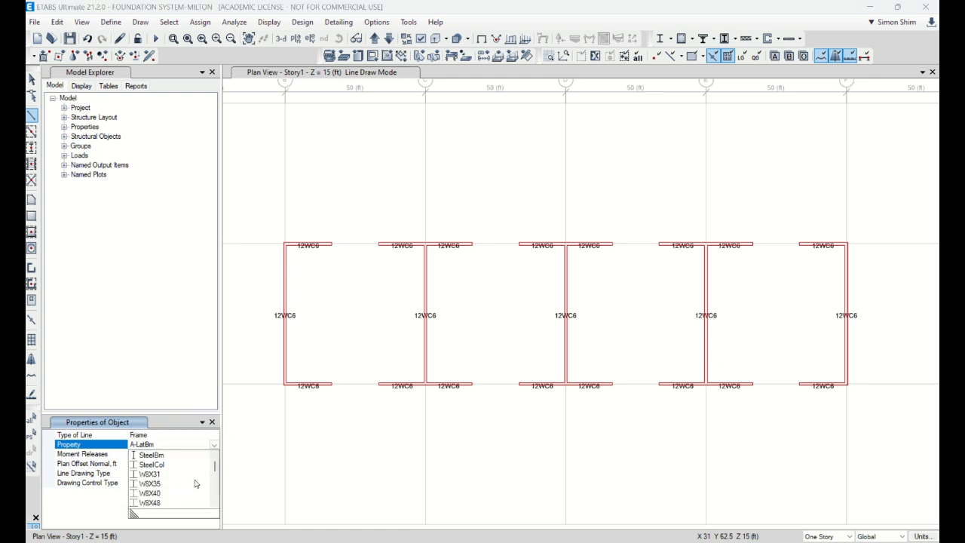
pyautogui.moveTo(213, 470); pyautogui.dragTo(216, 460)
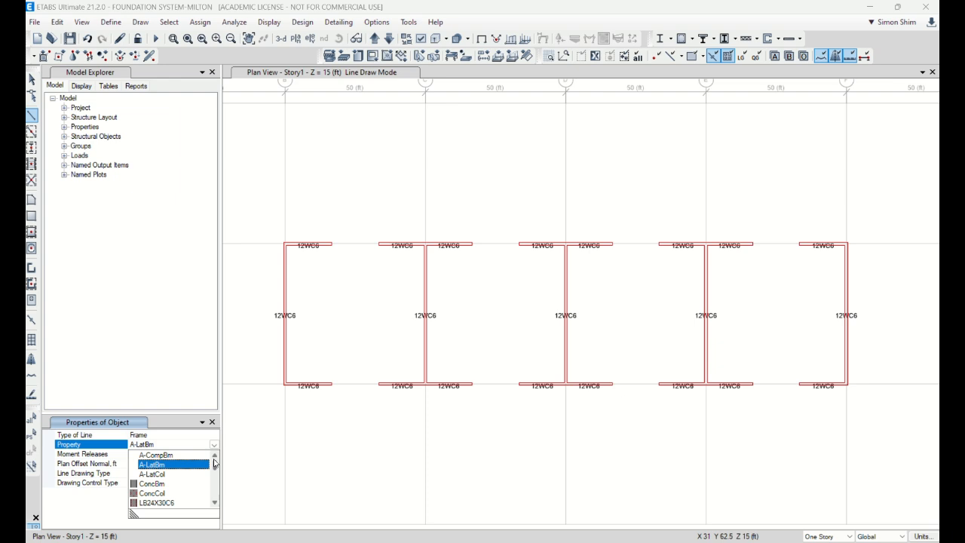
pyautogui.click(158, 503)
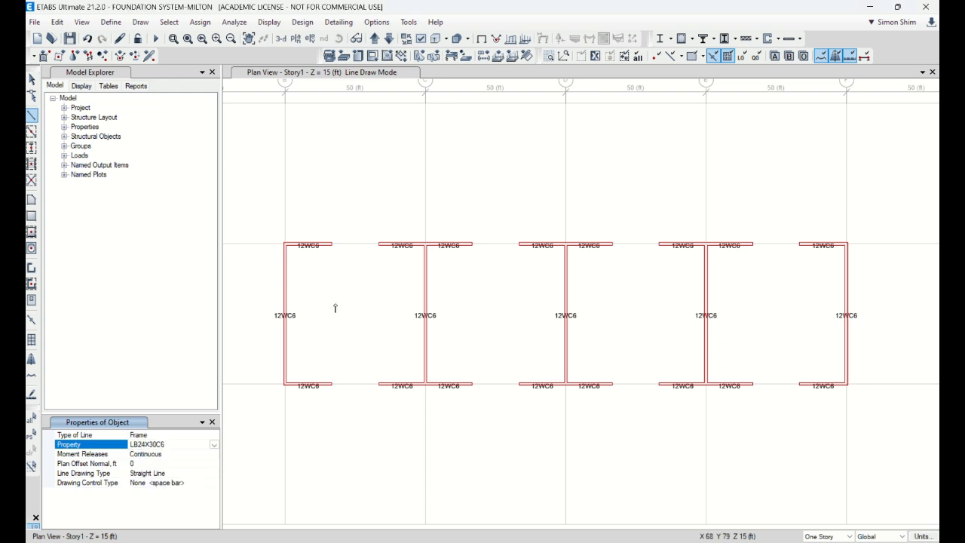
# Draw link beams across the two wall openings in the first core bay, at Y 100 ft and Y 50 ft
pyautogui.click(332, 245)
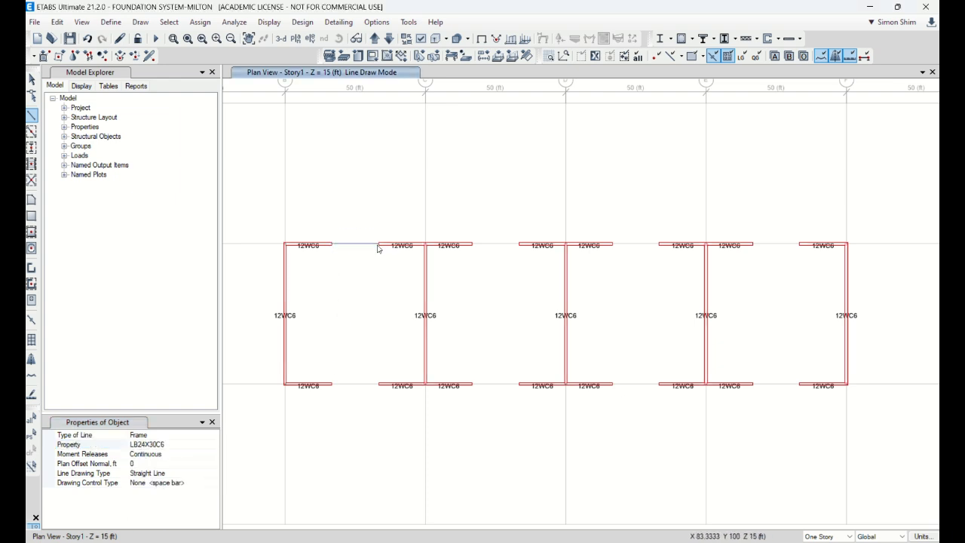
pyautogui.click(331, 385)
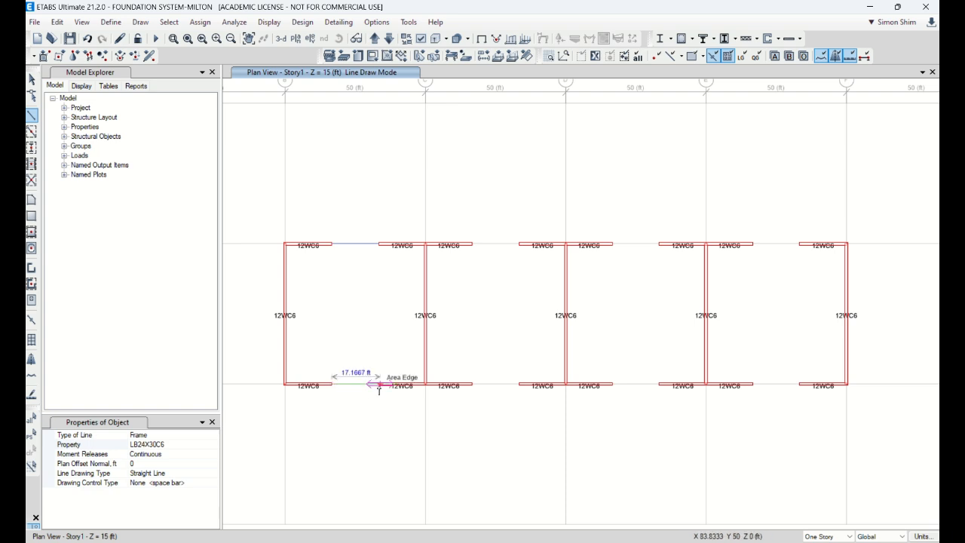
pyautogui.doubleClick(379, 385)
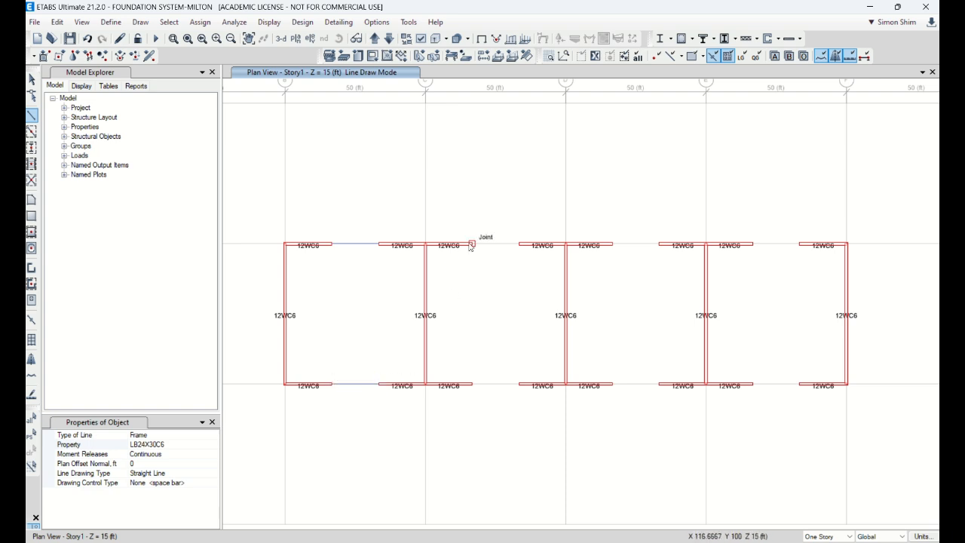
# Draw LB24X30C6 link beams across the three remaining wall openings along the Y 100 ft core wall line
pyautogui.click(472, 244)
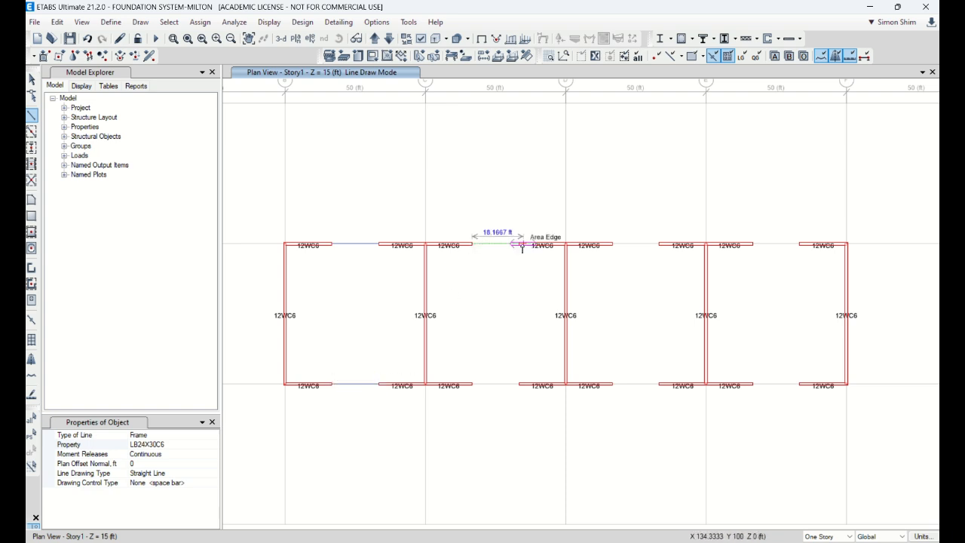
pyautogui.doubleClick(519, 245)
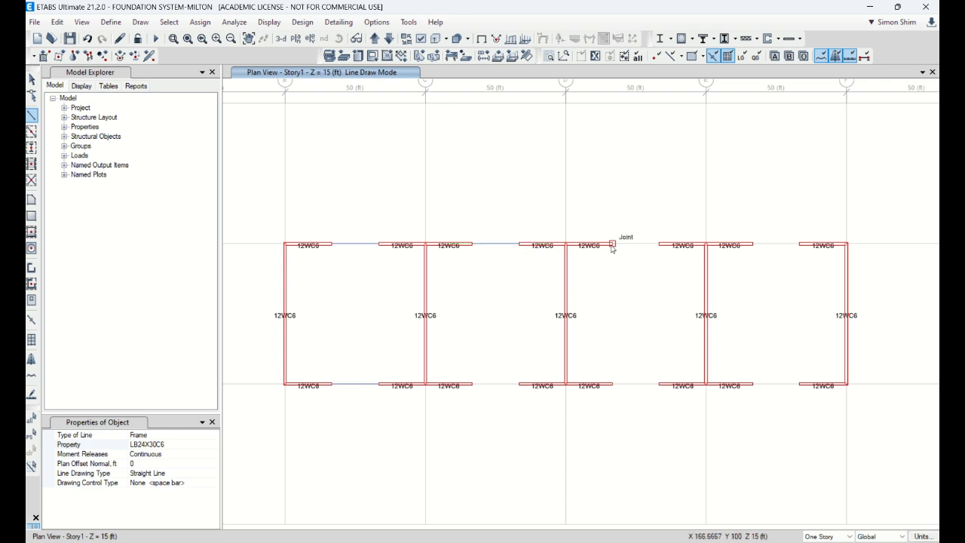
pyautogui.click(612, 244)
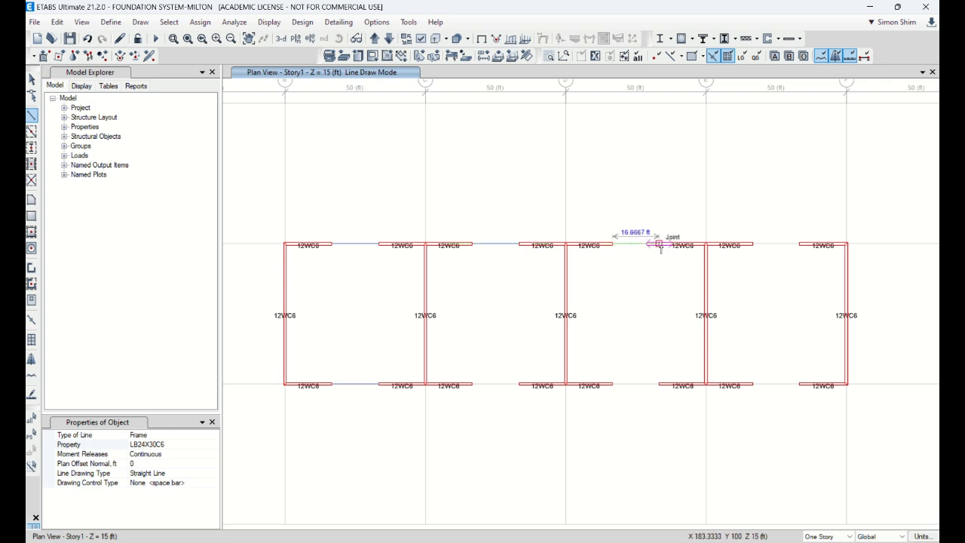
pyautogui.doubleClick(659, 244)
pyautogui.click(752, 244)
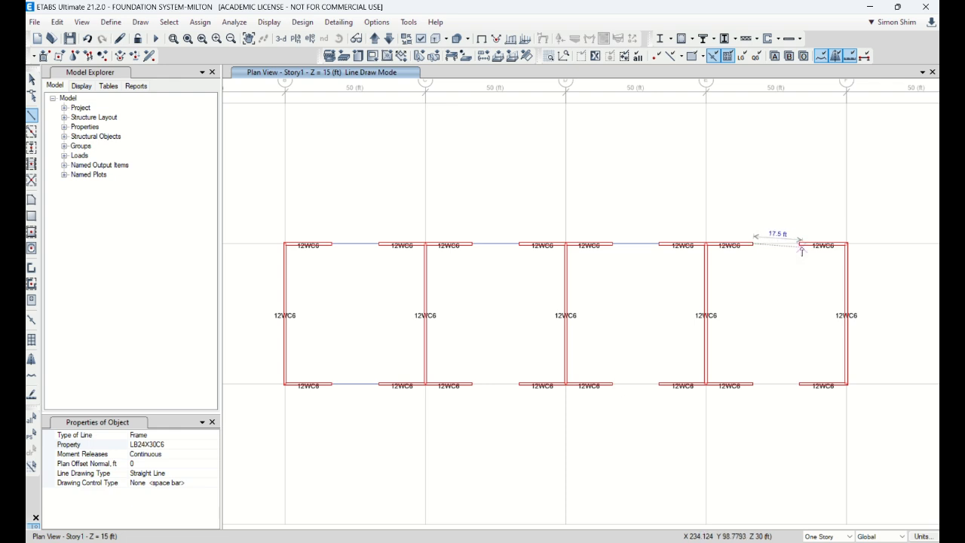
pyautogui.doubleClick(800, 244)
# Draw LB24X30C6 link beams across the three remaining openings along the Y 50 ft core wall line and end line drawing
pyautogui.click(473, 384)
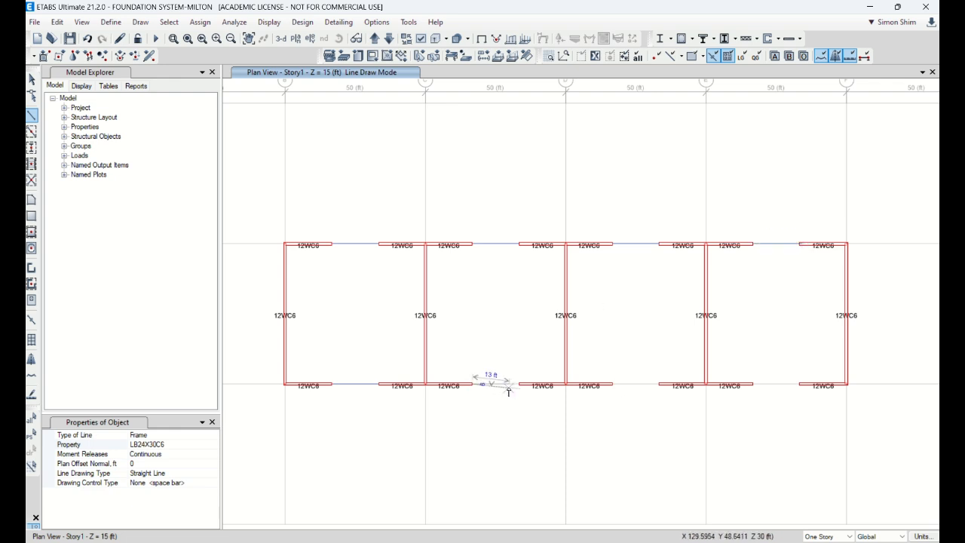
pyautogui.doubleClick(519, 385)
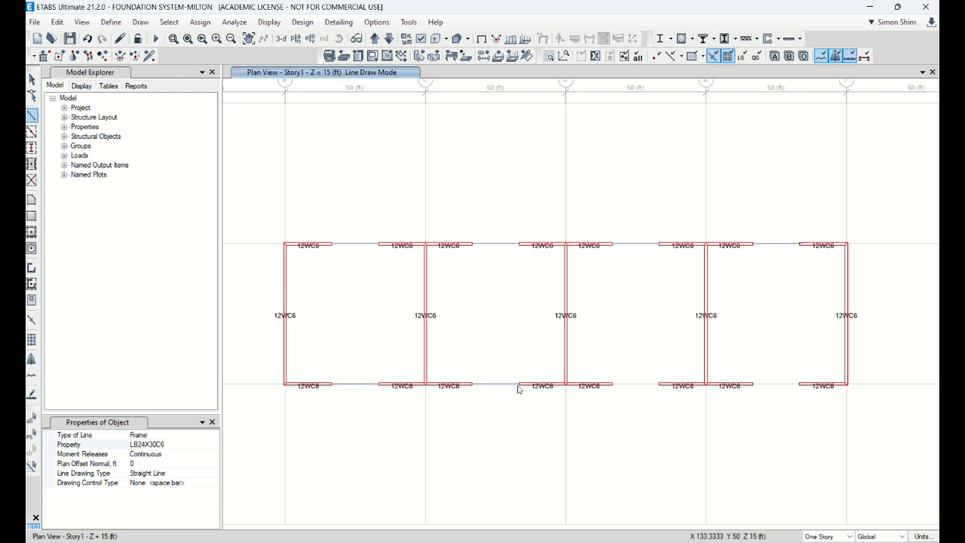
pyautogui.click(612, 385)
pyautogui.doubleClick(659, 385)
pyautogui.click(753, 386)
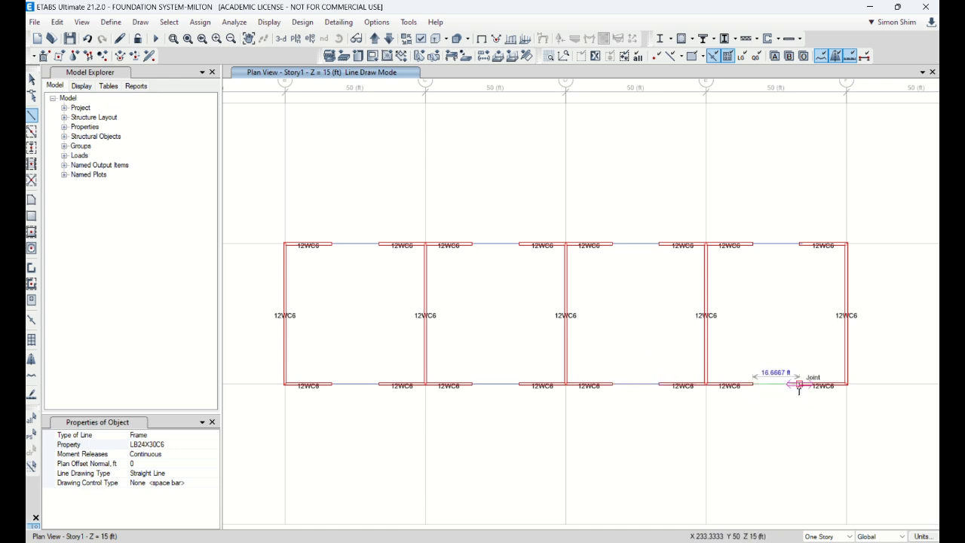
pyautogui.doubleClick(799, 386)
pyautogui.click(33, 79)
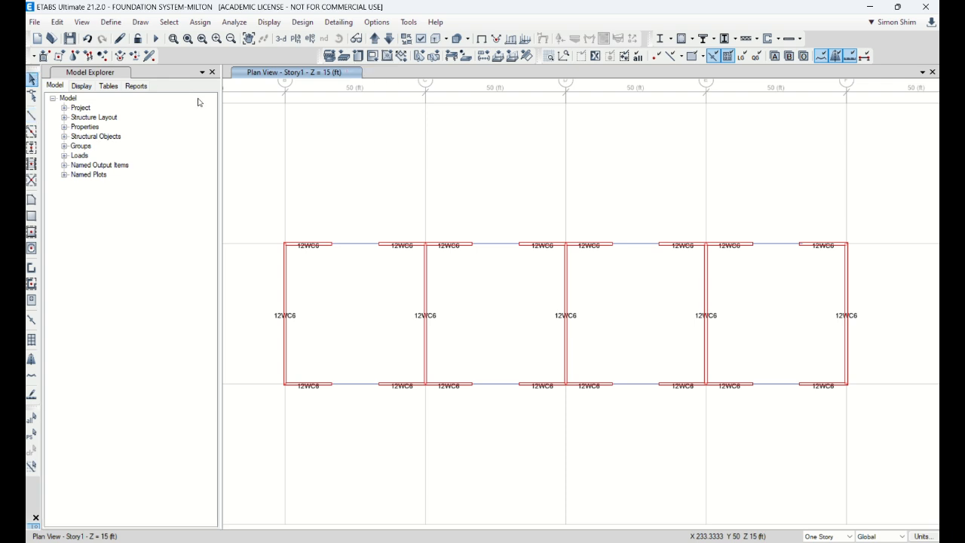
# Switch to the 3D view and set it to the xy direction with an aperture of 0
pyautogui.click(281, 40)
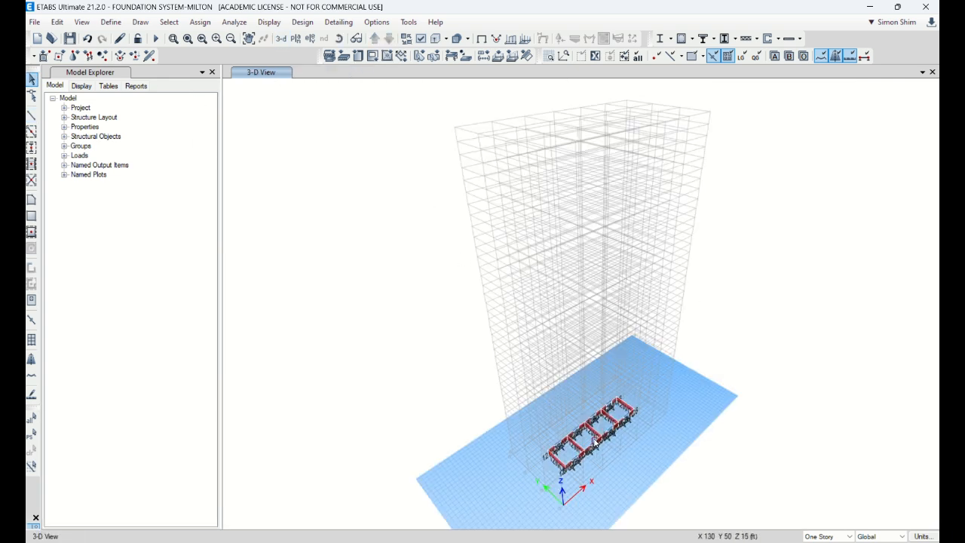
pyautogui.scroll(4, 618, 420)
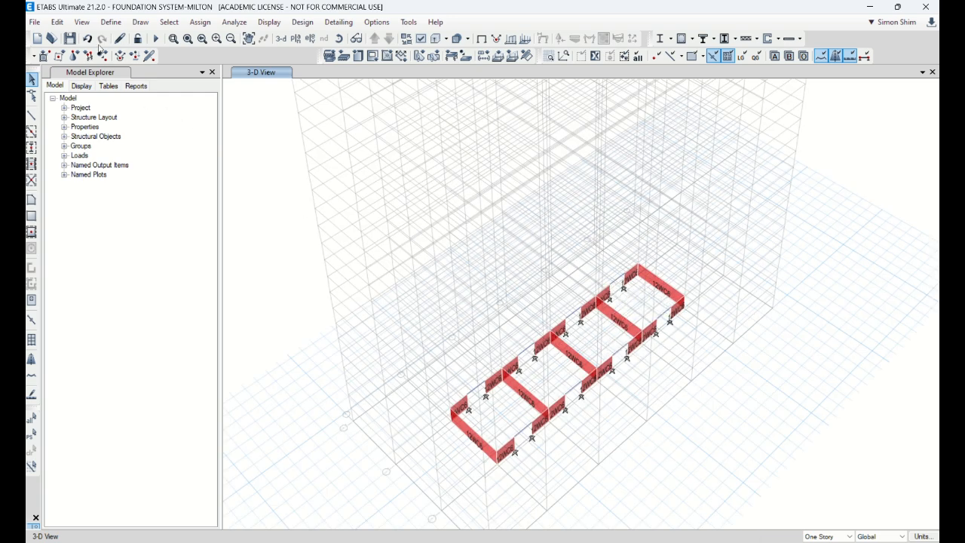
pyautogui.click(82, 23)
pyautogui.click(105, 37)
pyautogui.click(550, 307)
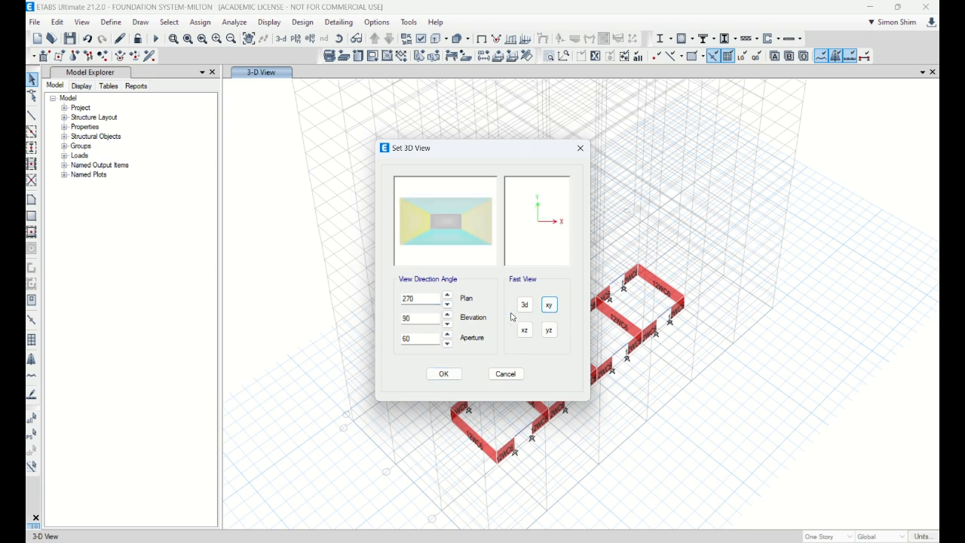
pyautogui.moveTo(436, 339); pyautogui.dragTo(340, 343)
pyautogui.write('0')
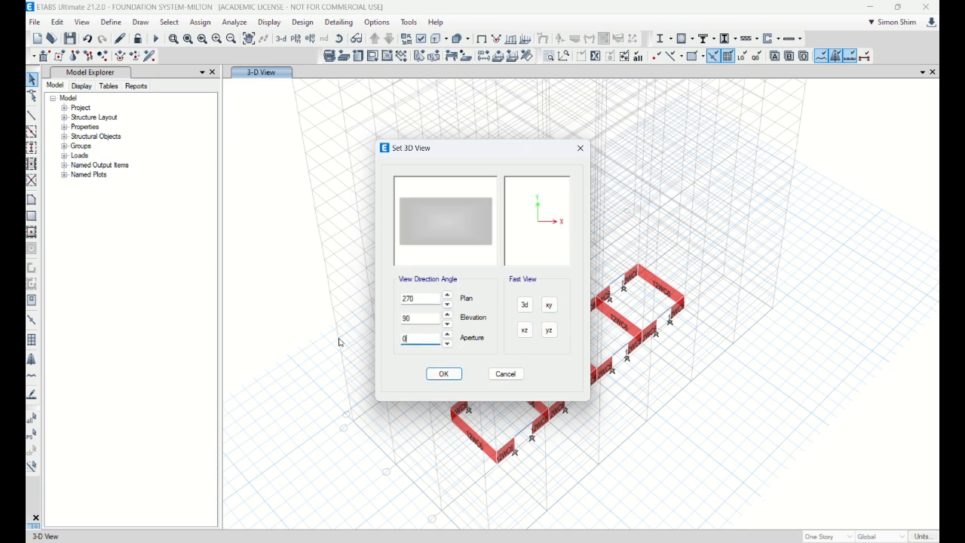
pyautogui.press('Return')
# Show all objects in the model, select everything within the core wall area, and display only those selected objects
pyautogui.rightClick(837, 115)
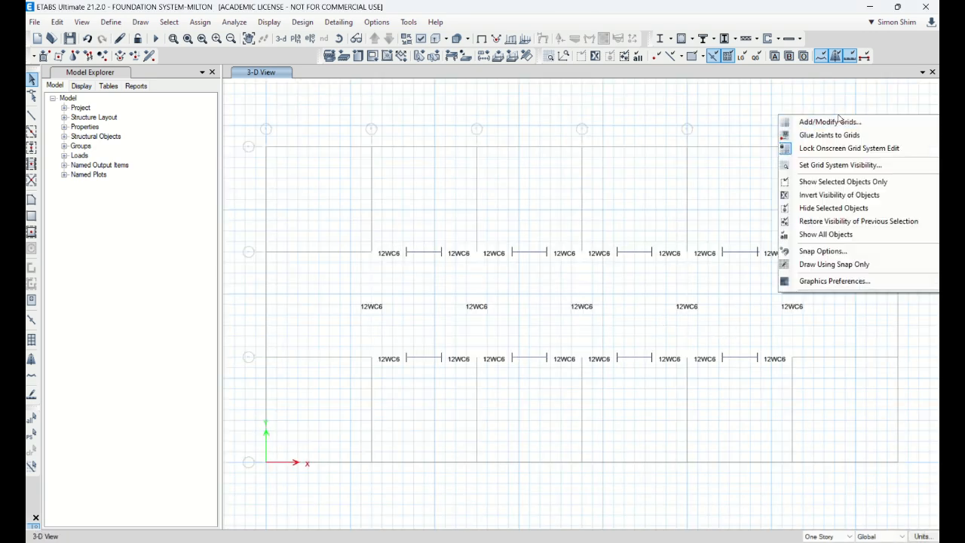
pyautogui.click(850, 233)
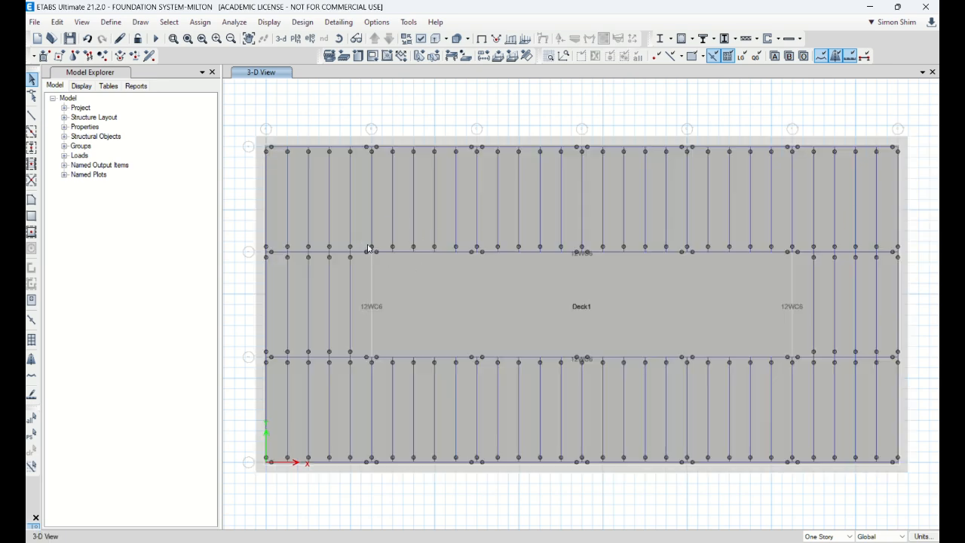
pyautogui.moveTo(799, 367); pyautogui.dragTo(504, 177)
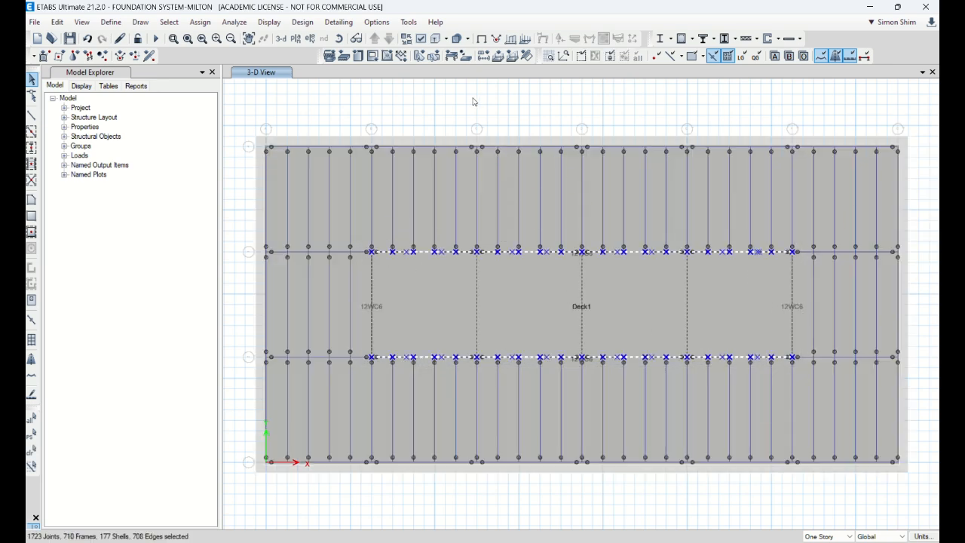
pyautogui.rightClick(474, 98)
pyautogui.click(524, 165)
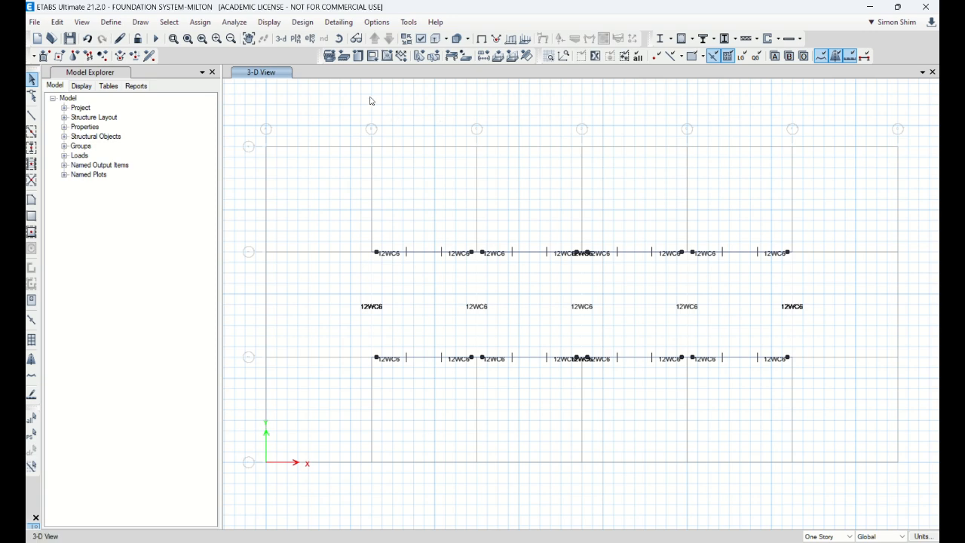
# Set the 3D view of the isolated core to the xz direction with an aperture of 0
pyautogui.click(281, 40)
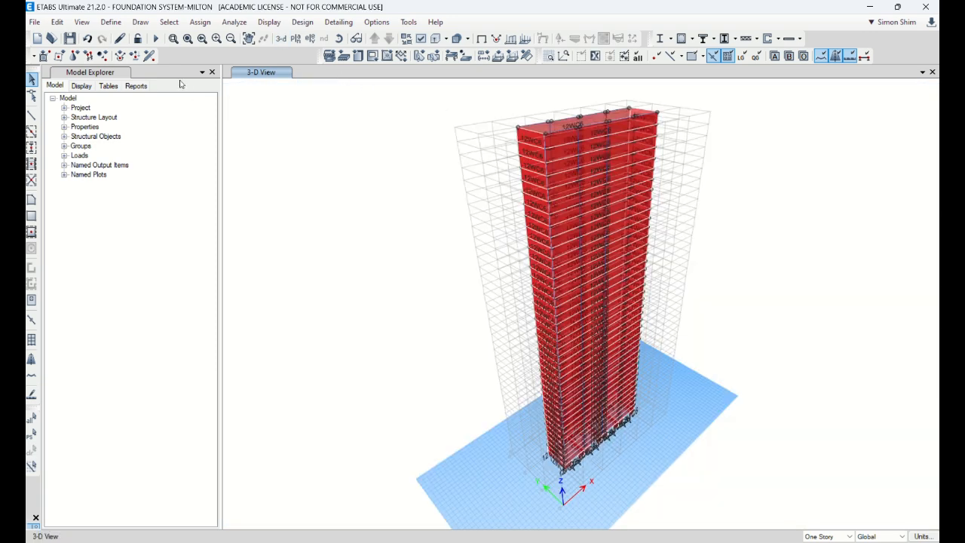
pyautogui.click(82, 22)
pyautogui.click(106, 36)
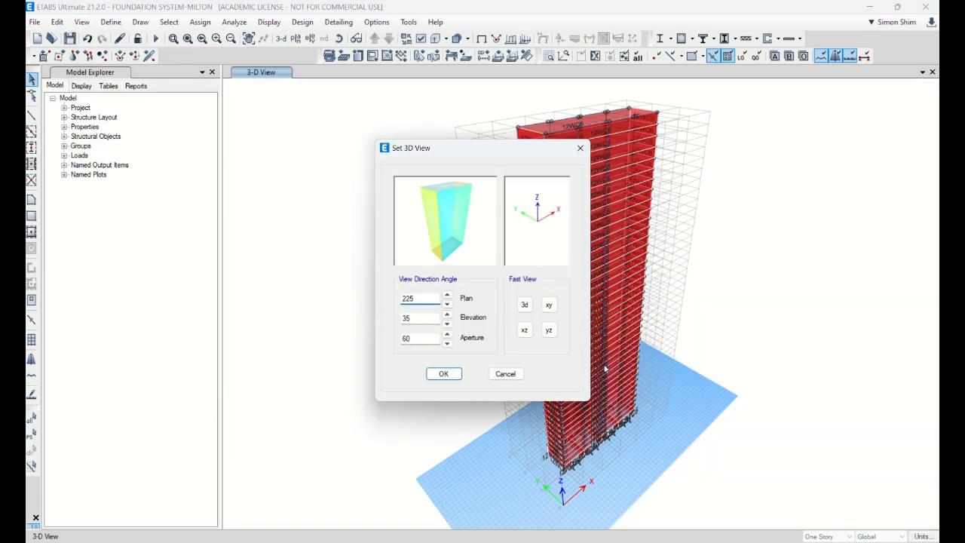
pyautogui.click(526, 330)
pyautogui.doubleClick(422, 338)
pyautogui.write('0')
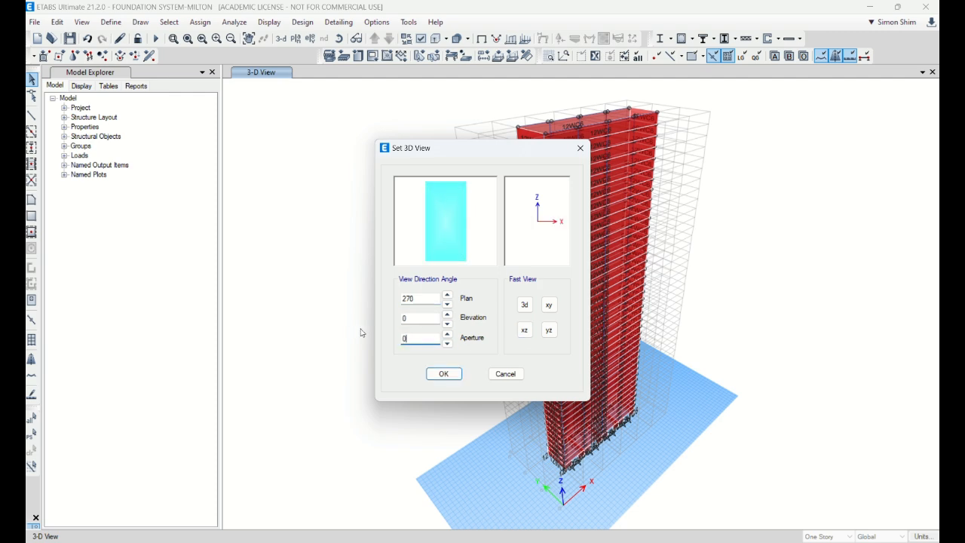
pyautogui.press('Return')
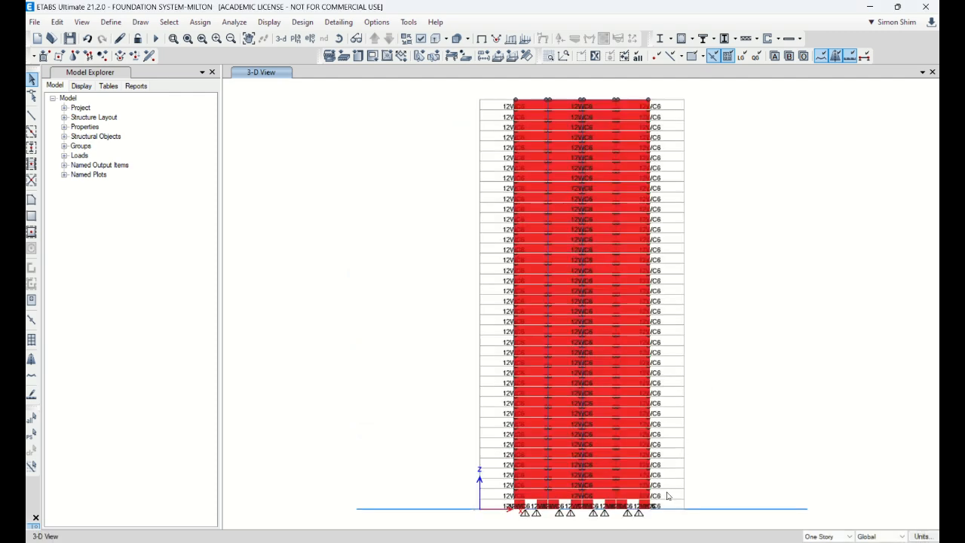
# Delete the old core walls above the first story, along with the leftover frames at the top of the core
pyautogui.moveTo(667, 495); pyautogui.dragTo(424, 99)
pyautogui.press('Delete')
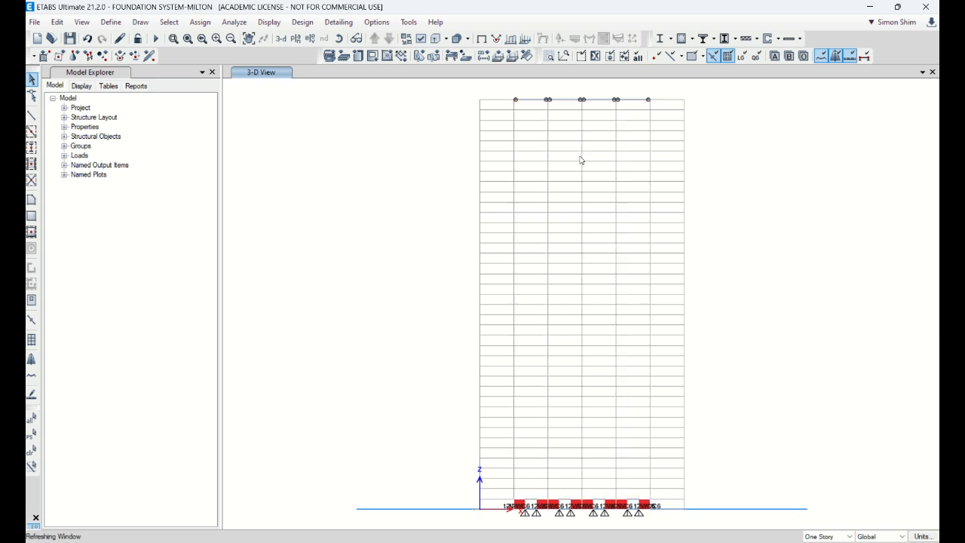
pyautogui.moveTo(487, 98); pyautogui.dragTo(759, 144)
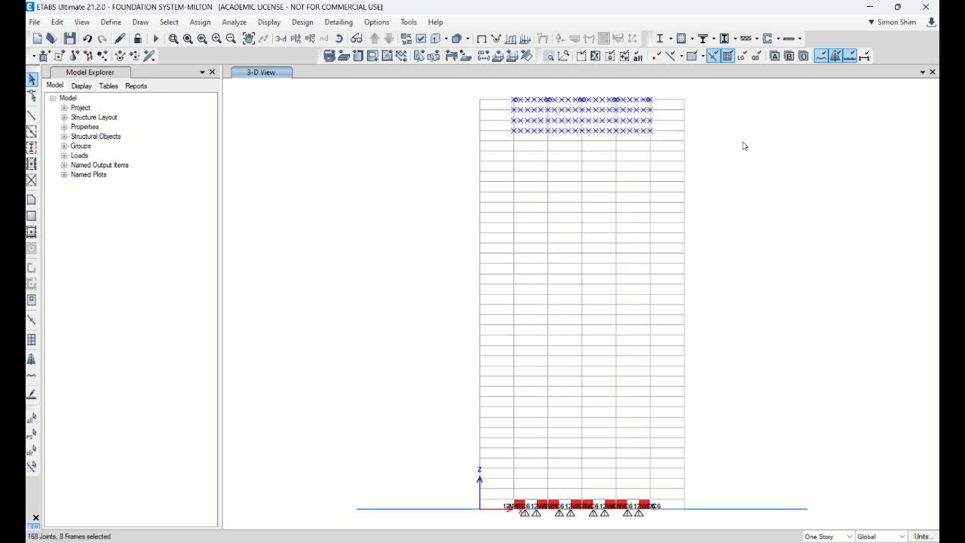
pyautogui.press('Delete')
pyautogui.scroll(3, 569, 519)
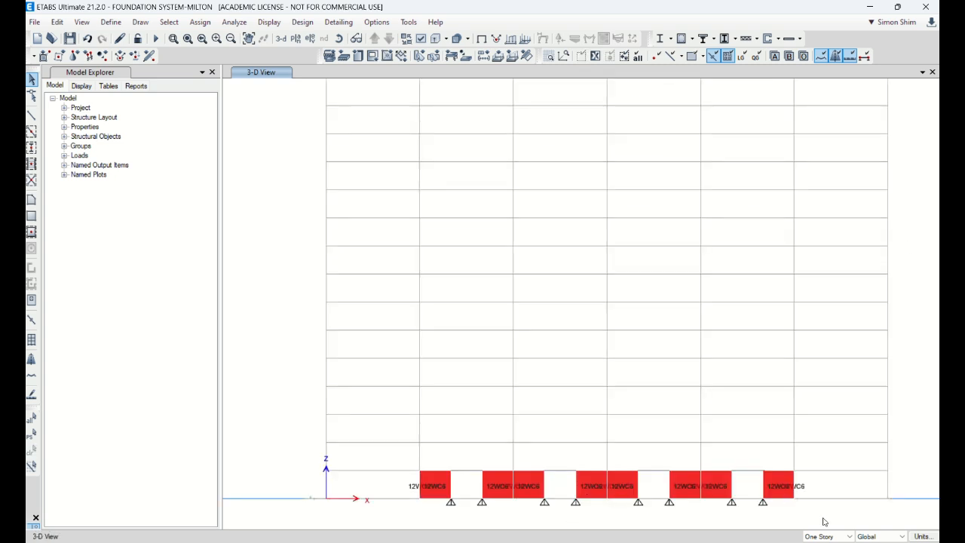
# Replicate the first-story core walls and link beams by story onto Story2 through Story40, keeping the original objects
pyautogui.moveTo(822, 521); pyautogui.dragTo(356, 438)
pyautogui.click(56, 22)
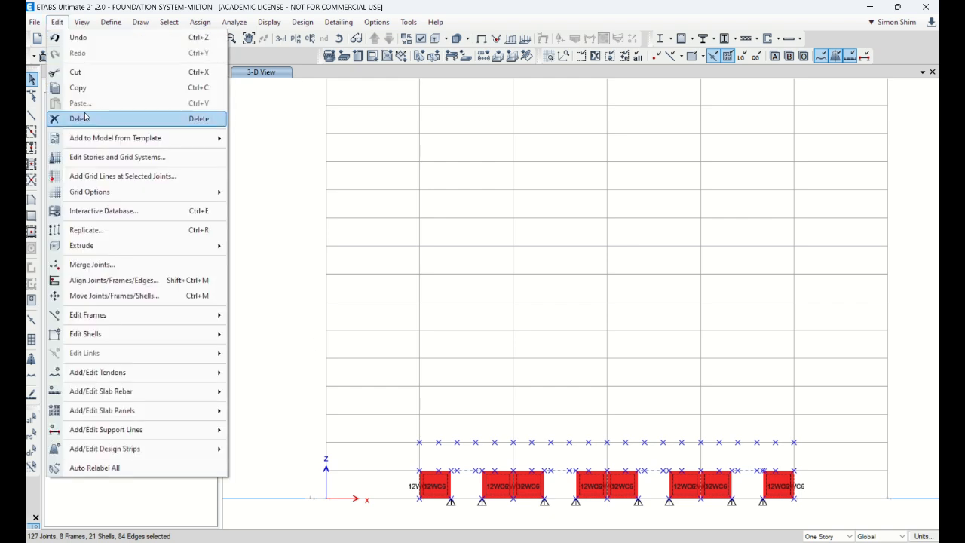
pyautogui.click(113, 230)
pyautogui.click(488, 175)
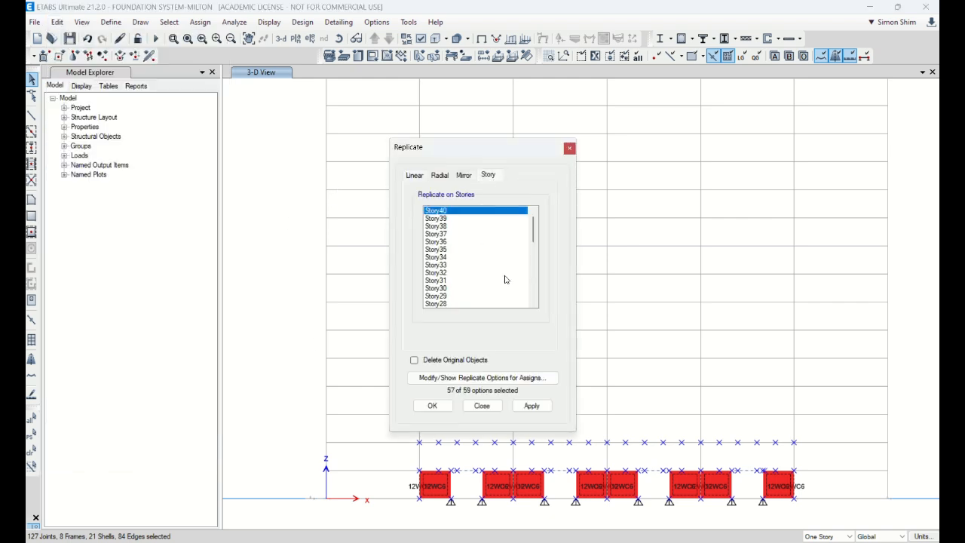
pyautogui.scroll(-5, 507, 283)
pyautogui.keyDown('shift'); pyautogui.click(442, 298); pyautogui.keyUp('shift')
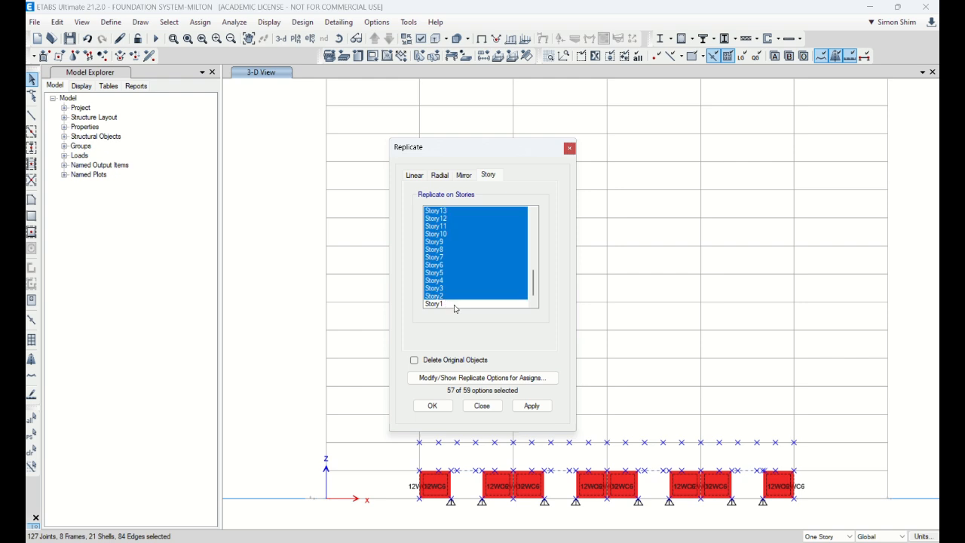
pyautogui.click(532, 406)
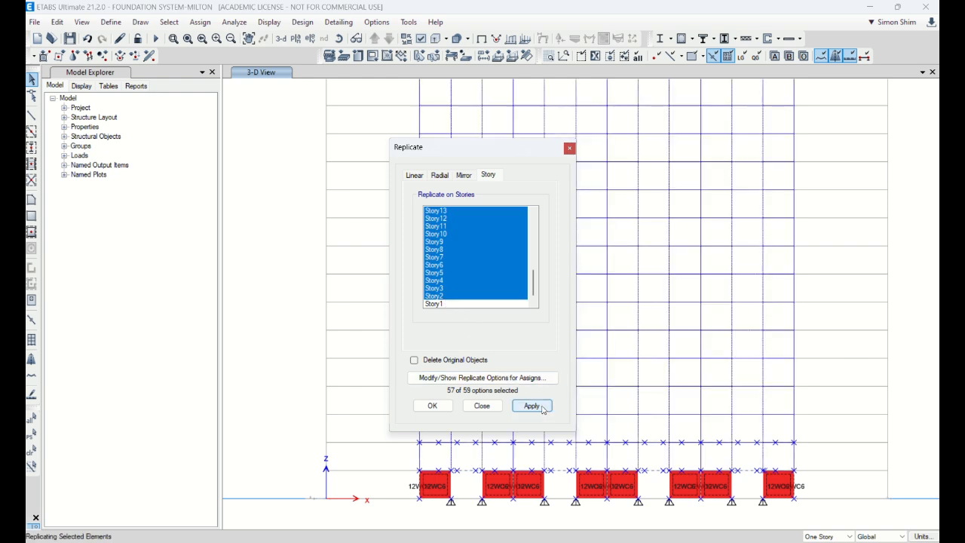
pyautogui.click(482, 406)
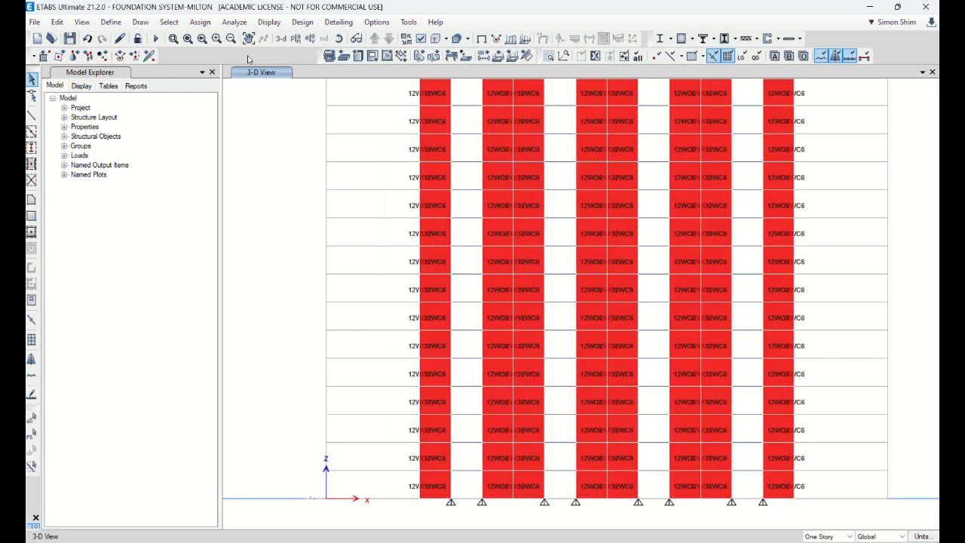
# Remove all joint restraints from the joints at the top of the replicated core
pyautogui.click(281, 39)
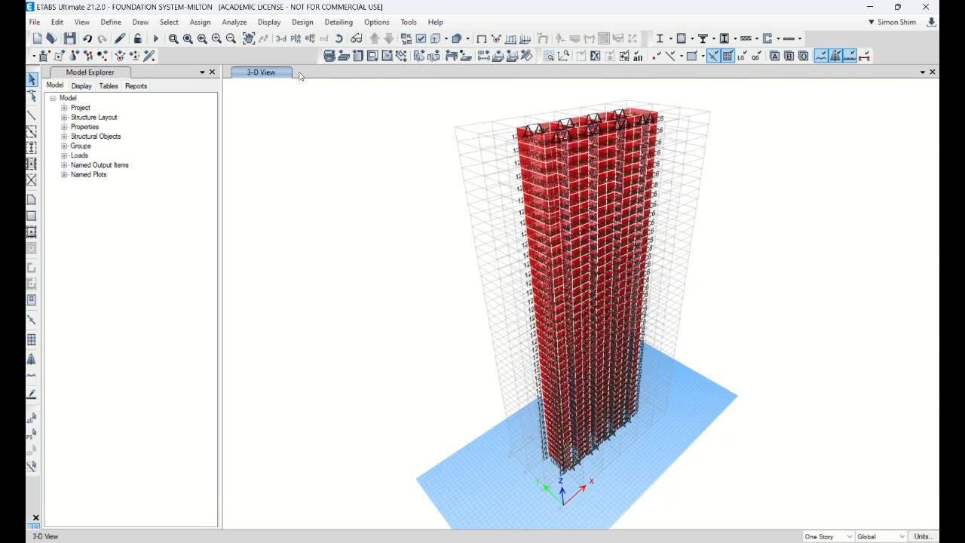
pyautogui.moveTo(485, 90); pyautogui.dragTo(676, 163)
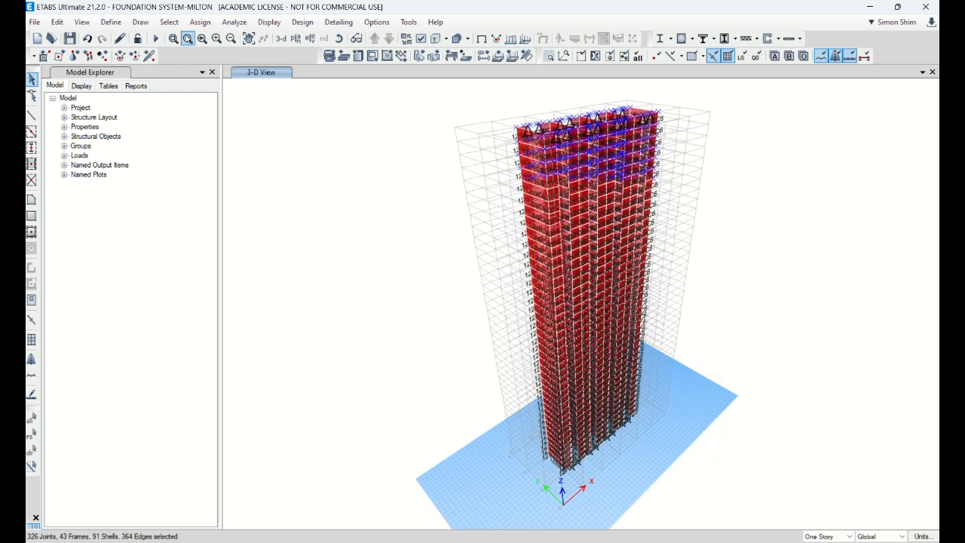
pyautogui.click(200, 22)
pyautogui.moveTo(204, 39)
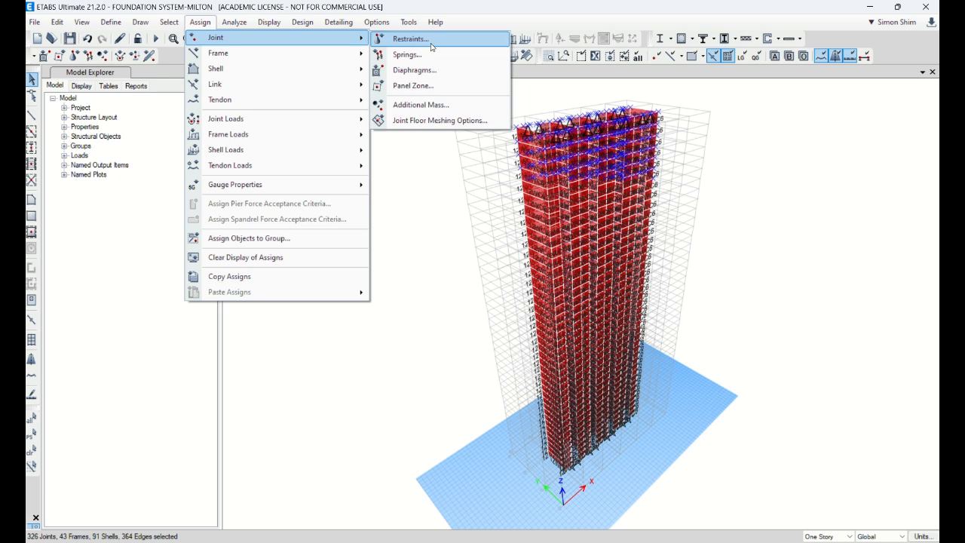
pyautogui.click(432, 47)
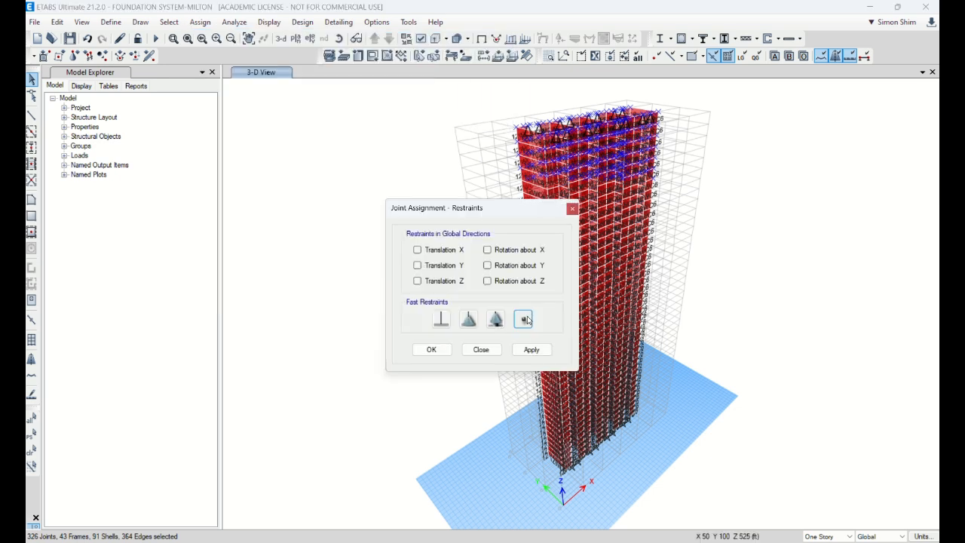
pyautogui.click(532, 349)
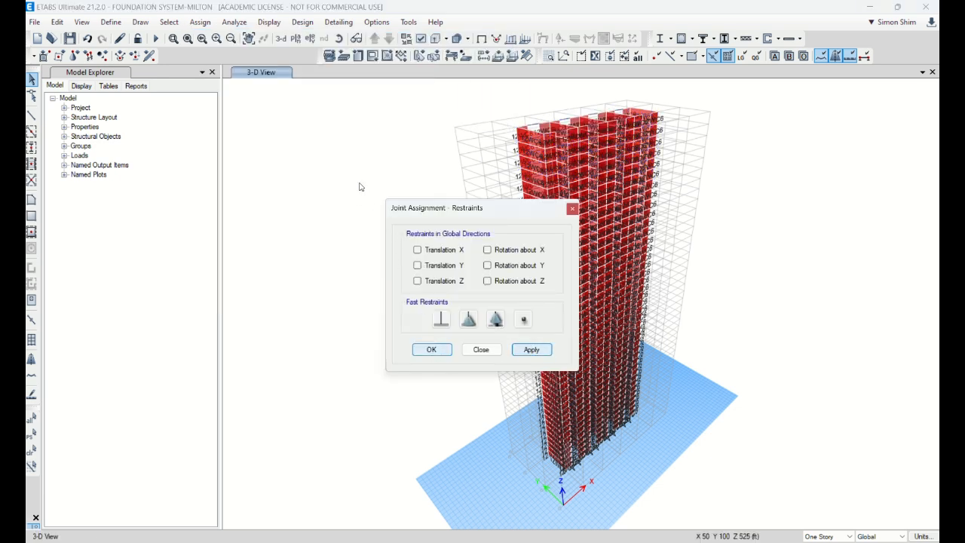
# Open the Story28 plan view and show all objects of the model again
pyautogui.click(296, 38)
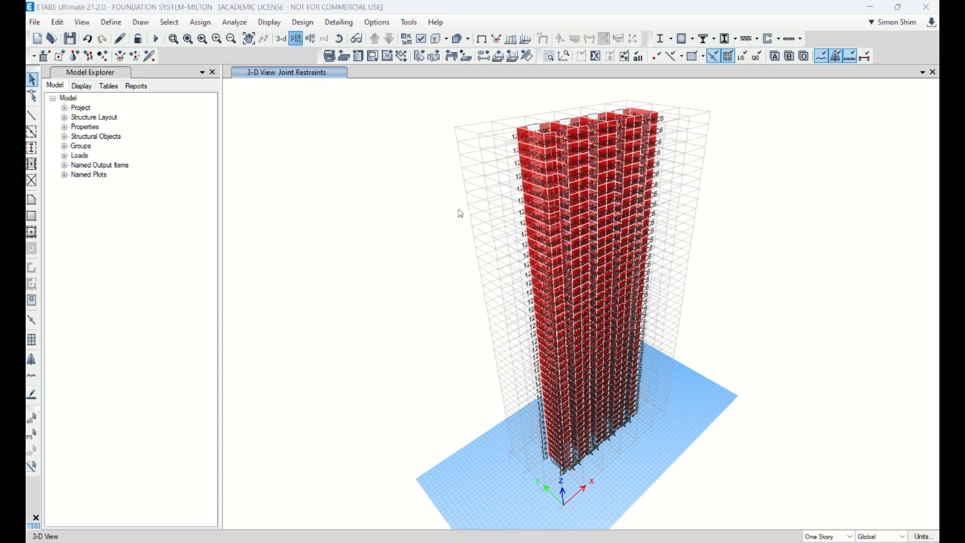
pyautogui.click(436, 336)
pyautogui.click(439, 423)
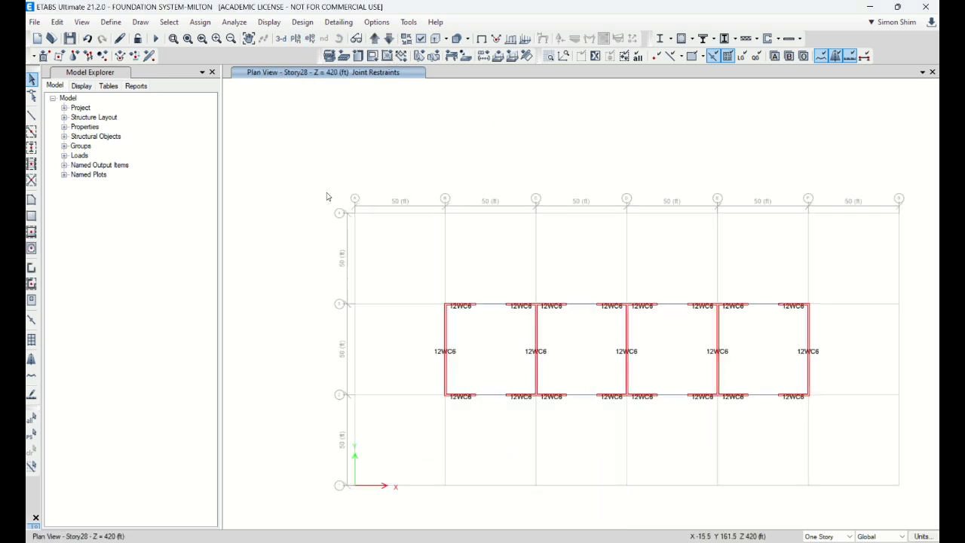
pyautogui.rightClick(304, 146)
pyautogui.click(352, 266)
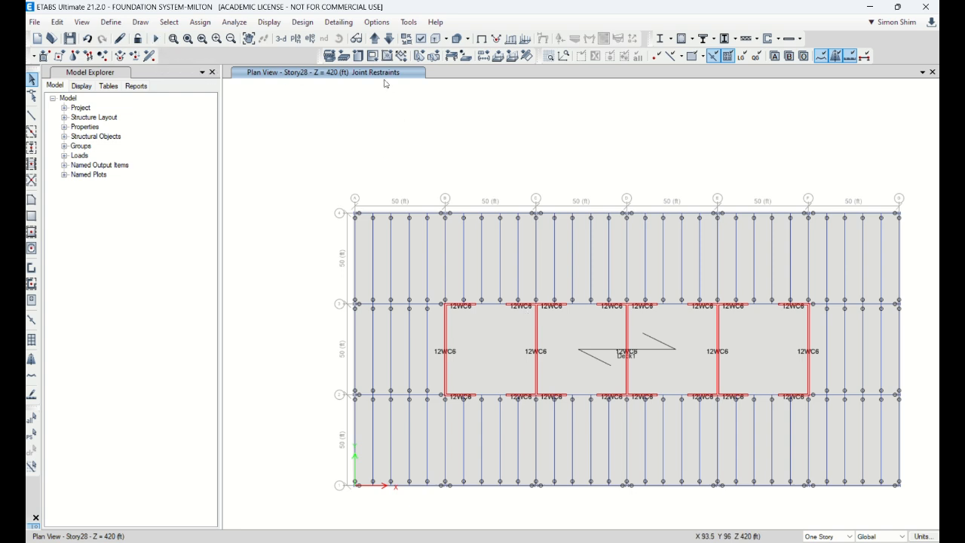
# Turn on the diaphragm extent display in the Story28 plan view
pyautogui.click(421, 40)
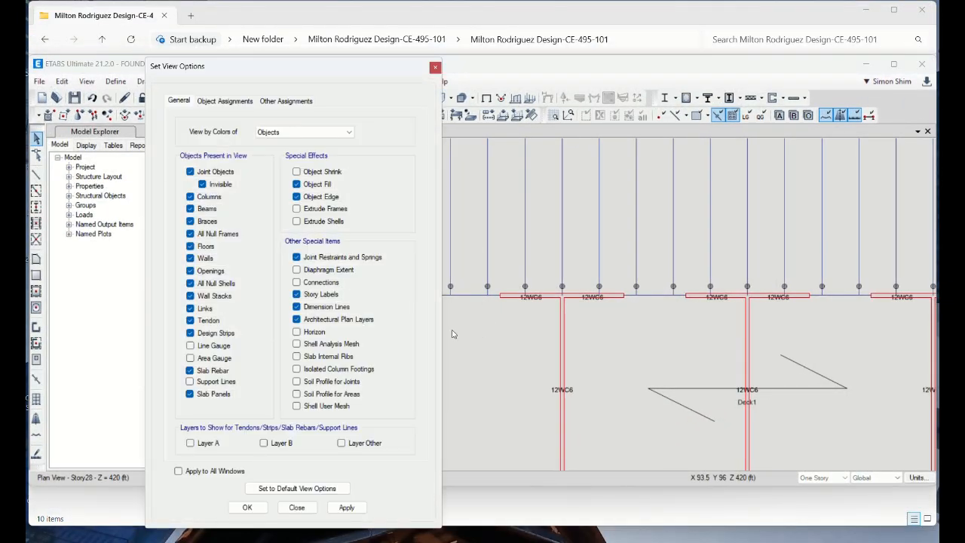
pyautogui.click(248, 507)
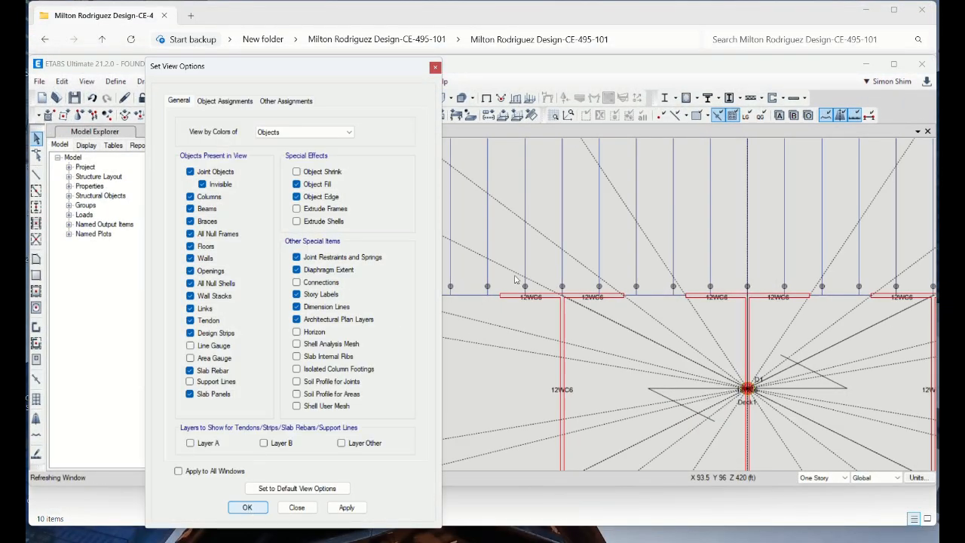
pyautogui.doubleClick(617, 68)
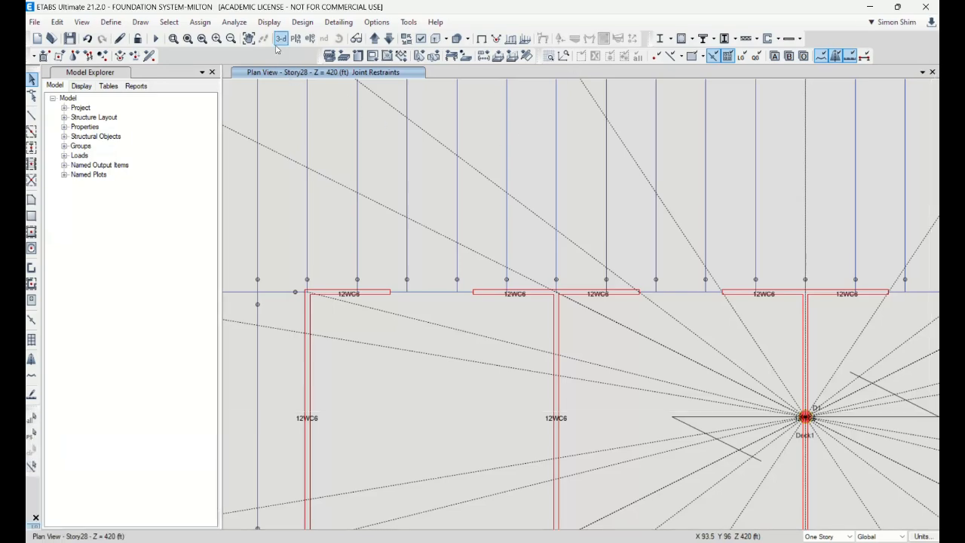
# Return to the 3D view and run the analysis of the full model
pyautogui.click(281, 41)
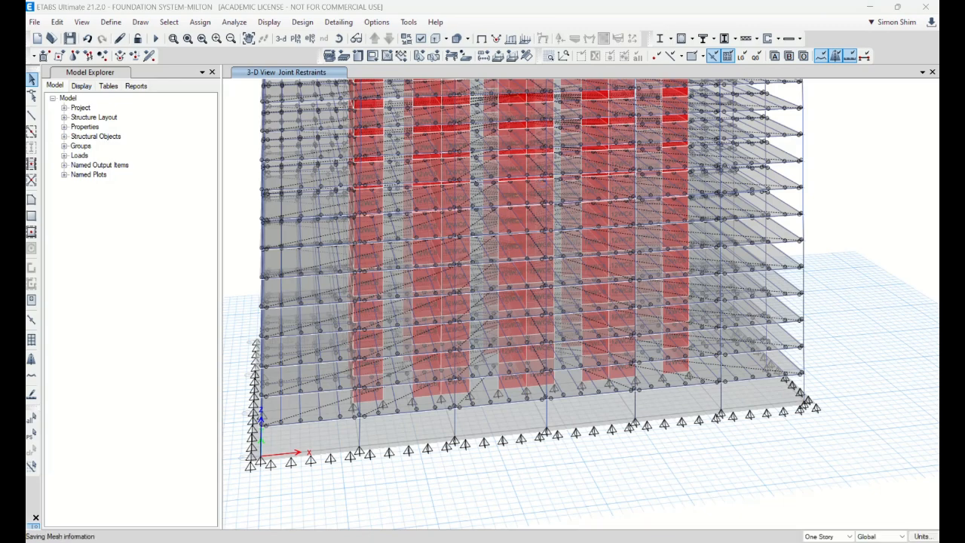
pyautogui.click(372, 542)
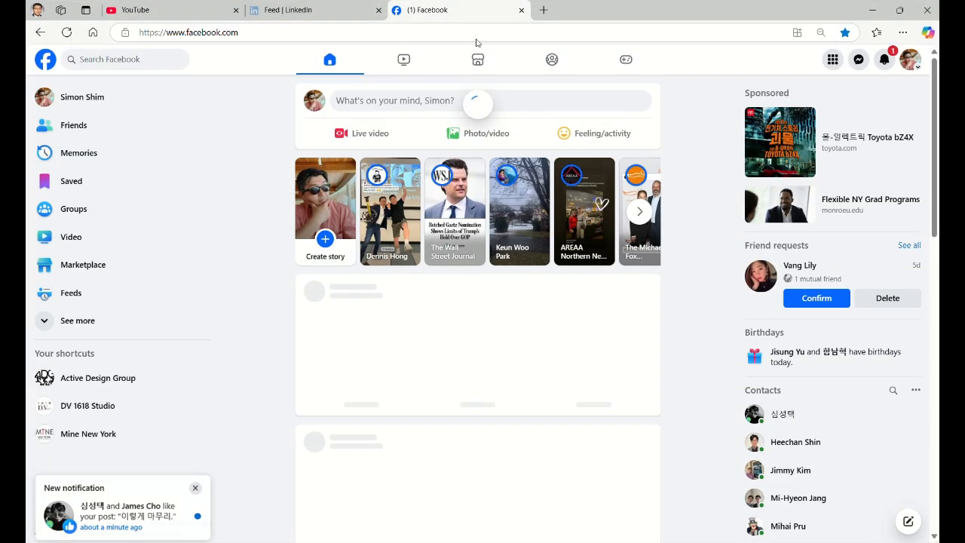
pyautogui.click(128, 511)
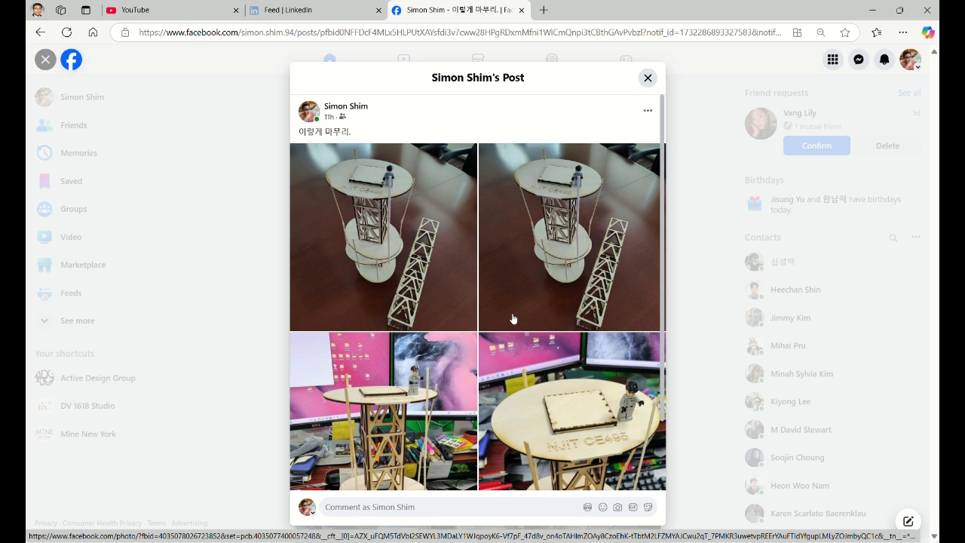
pyautogui.click(869, 10)
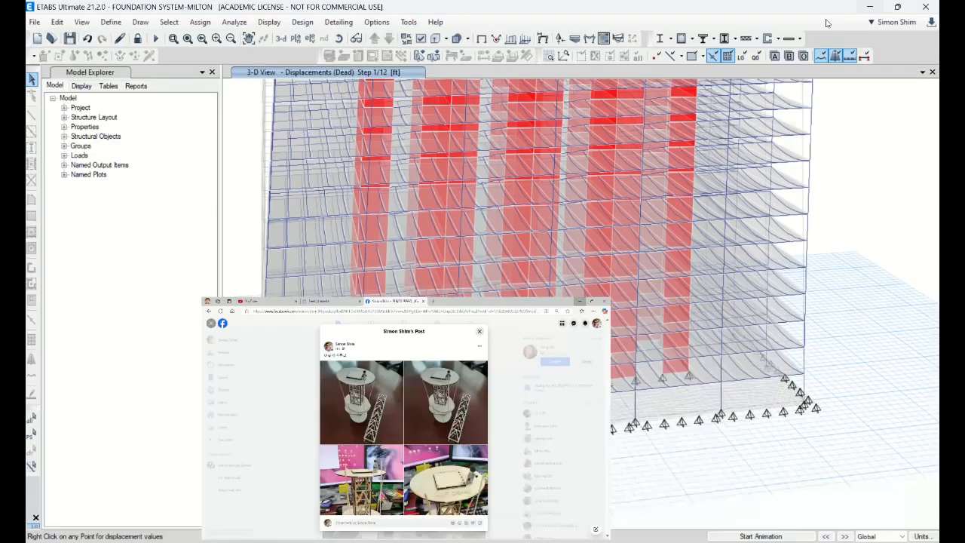
# Show the undeformed shape of the analyzed model and fit the whole building in the 3D view
pyautogui.rightClick(560, 355)
pyautogui.rightClick(441, 103)
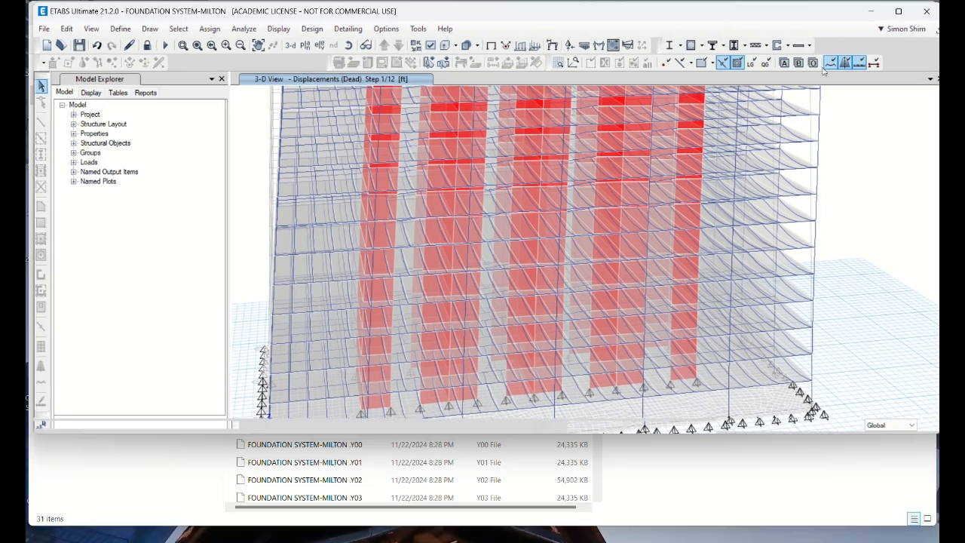
pyautogui.doubleClick(822, 19)
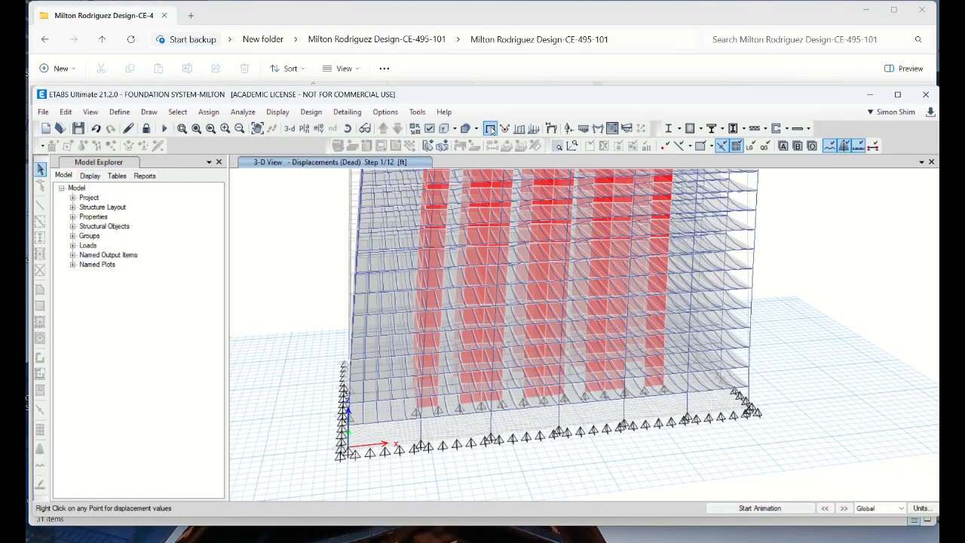
pyautogui.click(490, 130)
pyautogui.click(897, 94)
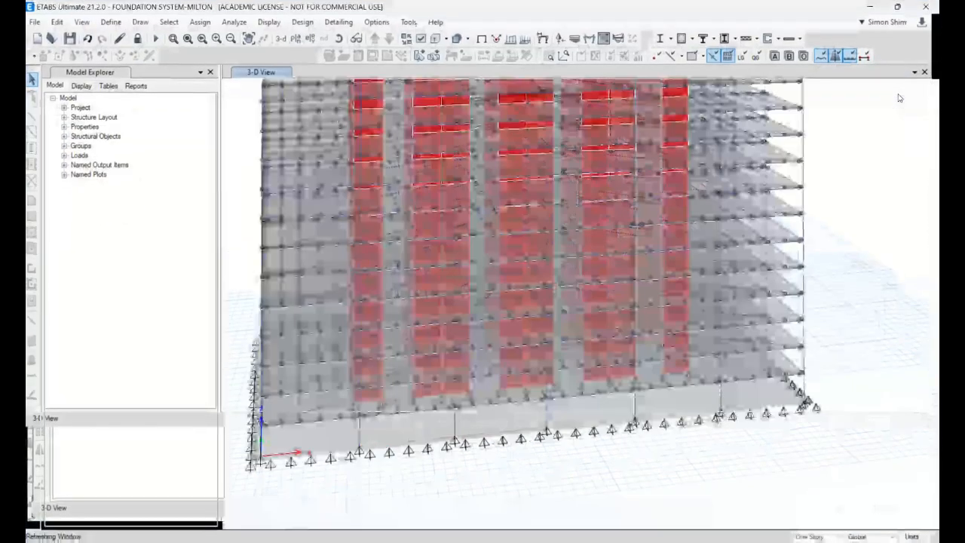
pyautogui.click(188, 42)
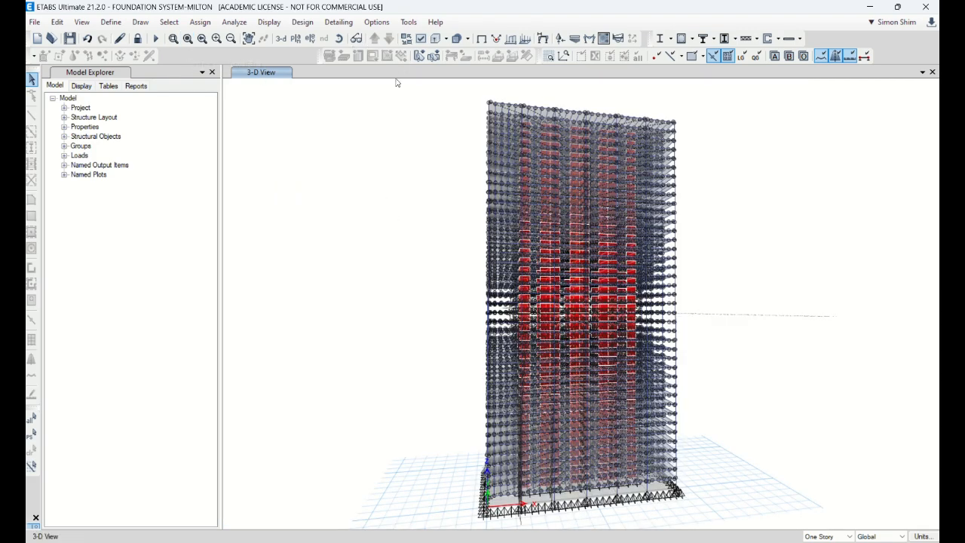
# Display and animate the deformed shape for the SWindX load case in the Story40 plan view
pyautogui.click(295, 39)
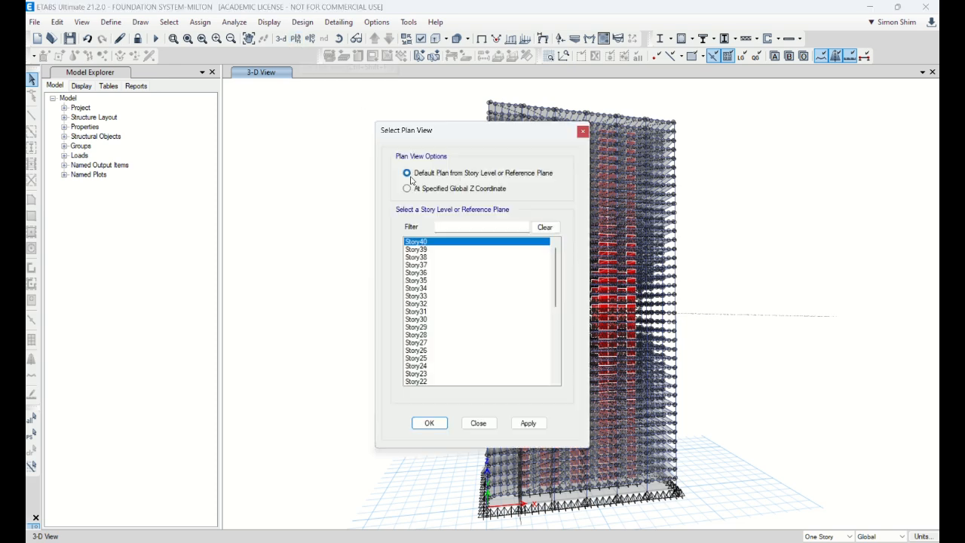
pyautogui.click(429, 424)
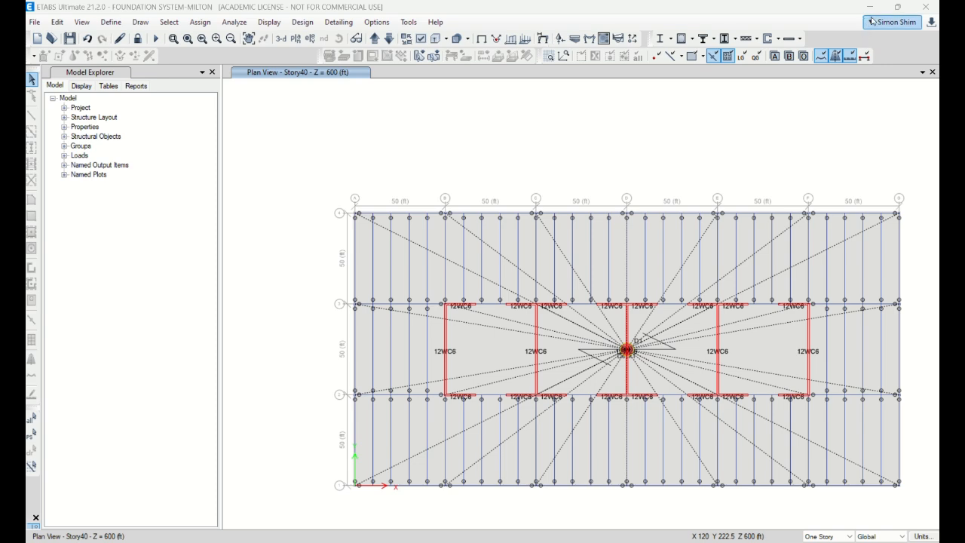
pyautogui.click(898, 7)
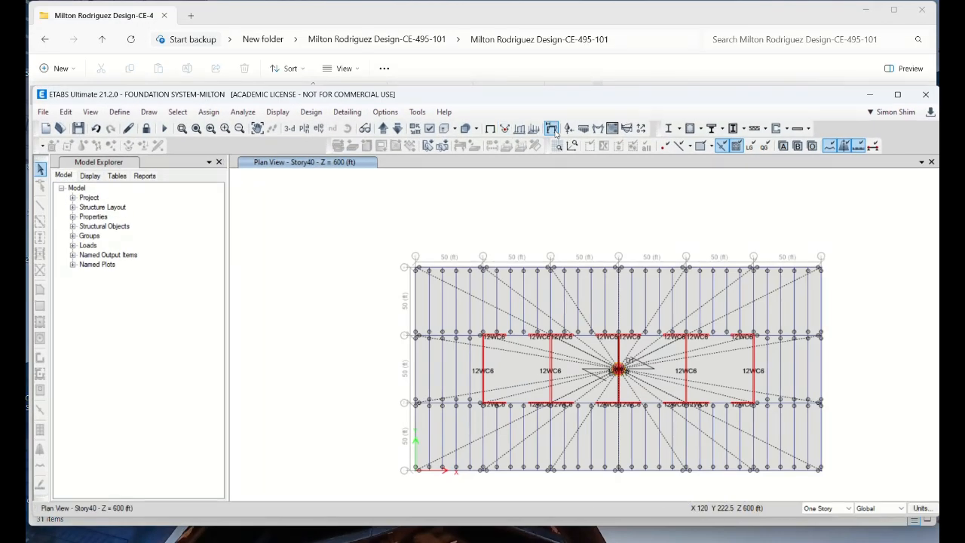
pyautogui.click(551, 128)
pyautogui.click(419, 118)
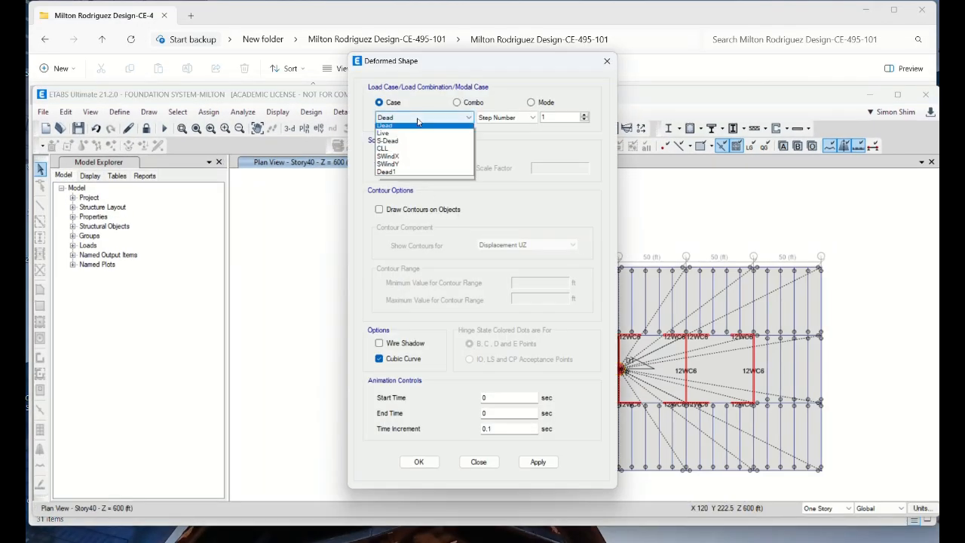
pyautogui.click(388, 156)
pyautogui.moveTo(468, 65); pyautogui.dragTo(262, 39)
pyautogui.click(362, 460)
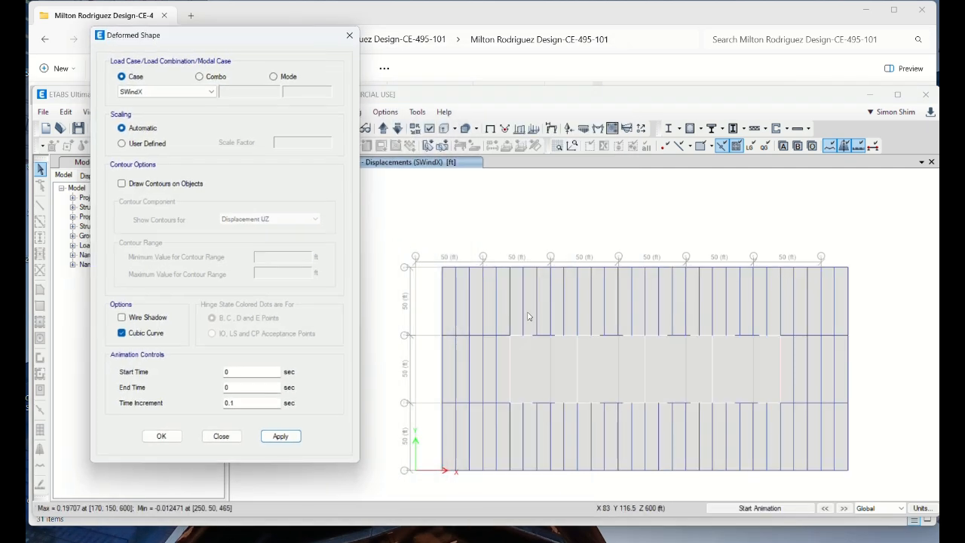
pyautogui.click(769, 509)
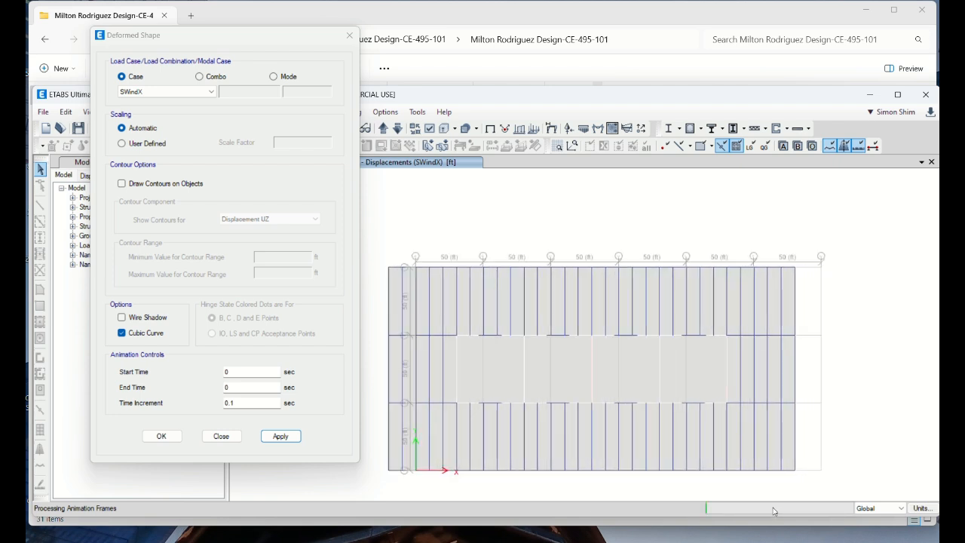
# Display and animate the Story40 deformed shape for the SWindY load case
pyautogui.click(173, 92)
pyautogui.click(150, 142)
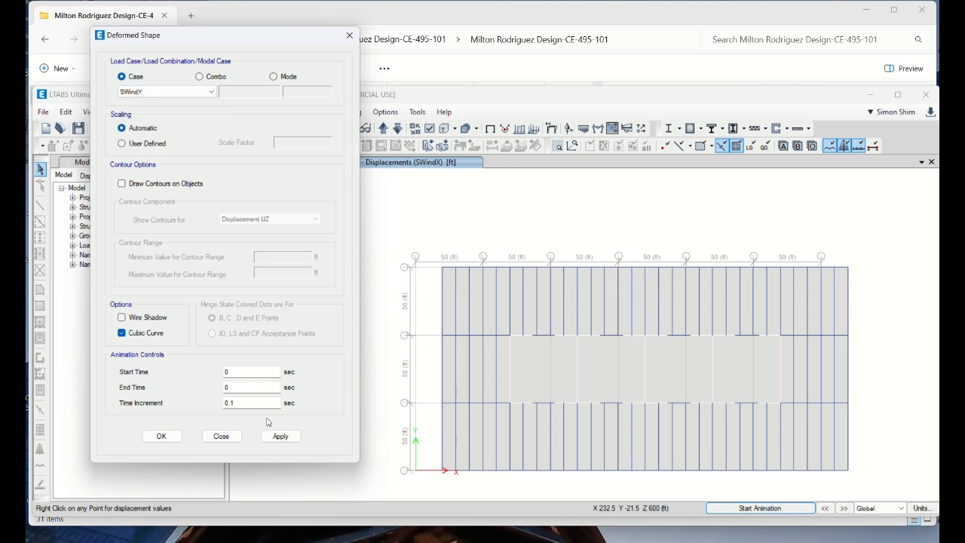
pyautogui.click(280, 437)
pyautogui.click(757, 509)
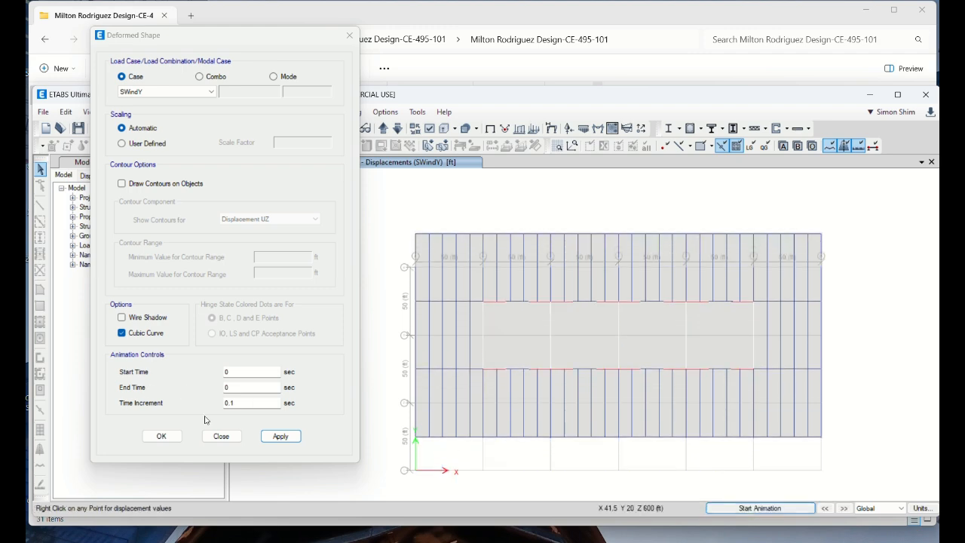
pyautogui.click(221, 435)
# Show the SWindY deformed shape in 3D and rotate the model to face the building's narrow end
pyautogui.doubleClick(502, 101)
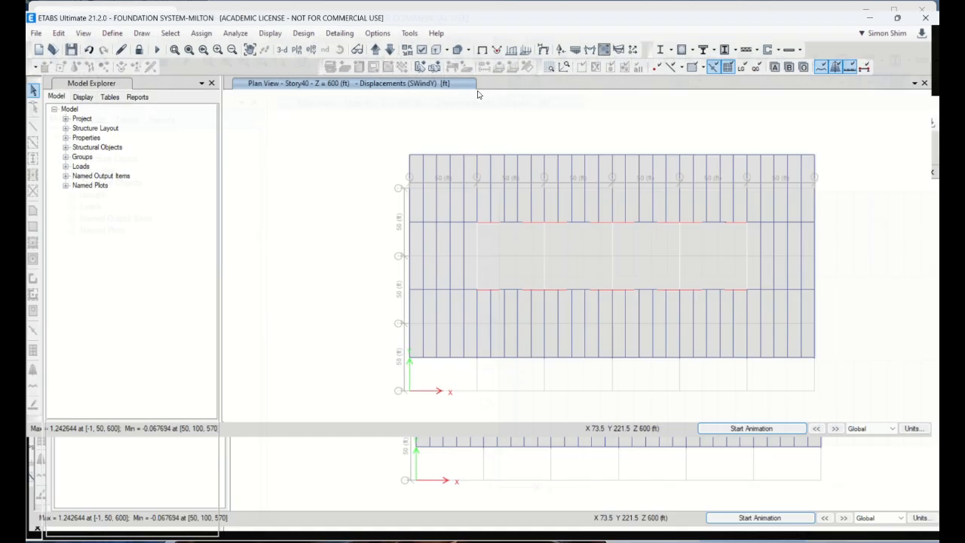
pyautogui.click(281, 40)
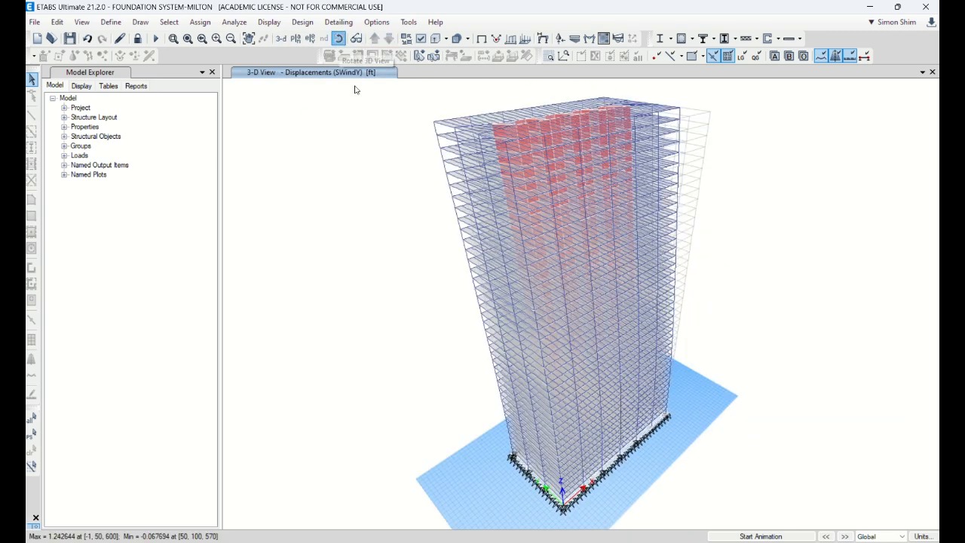
pyautogui.click(339, 39)
pyautogui.moveTo(528, 296); pyautogui.dragTo(609, 307)
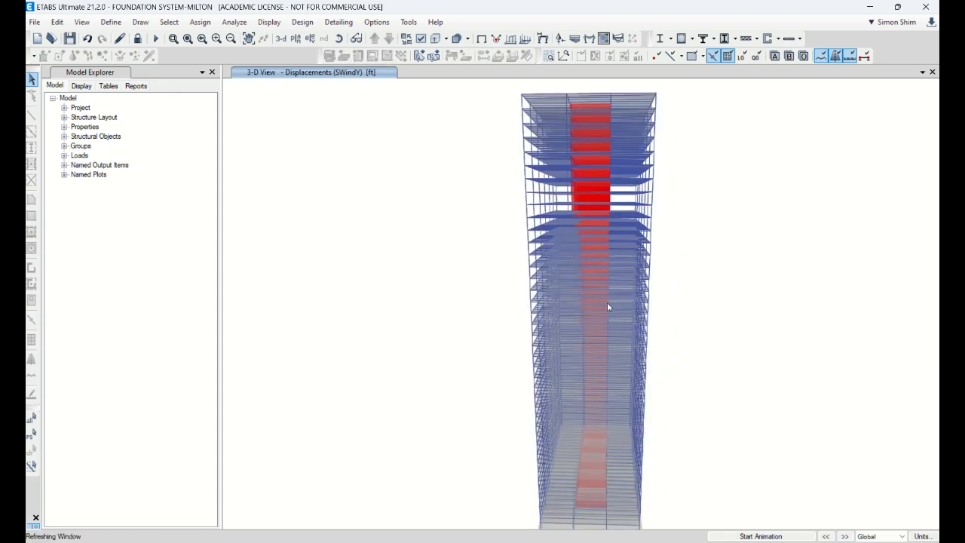
# Return the 3D view of the building from the SWindY displacements to the undeformed shape
pyautogui.click(301, 22)
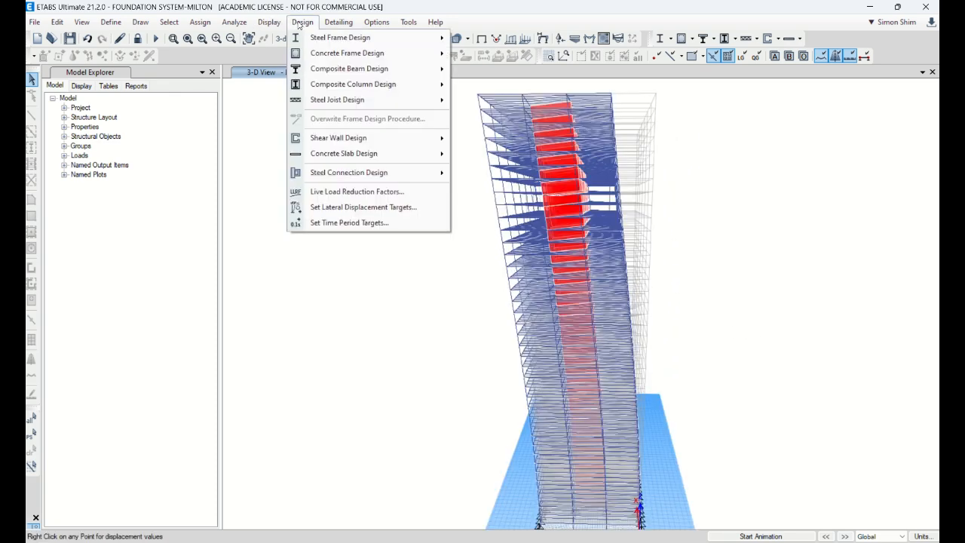
pyautogui.click(667, 134)
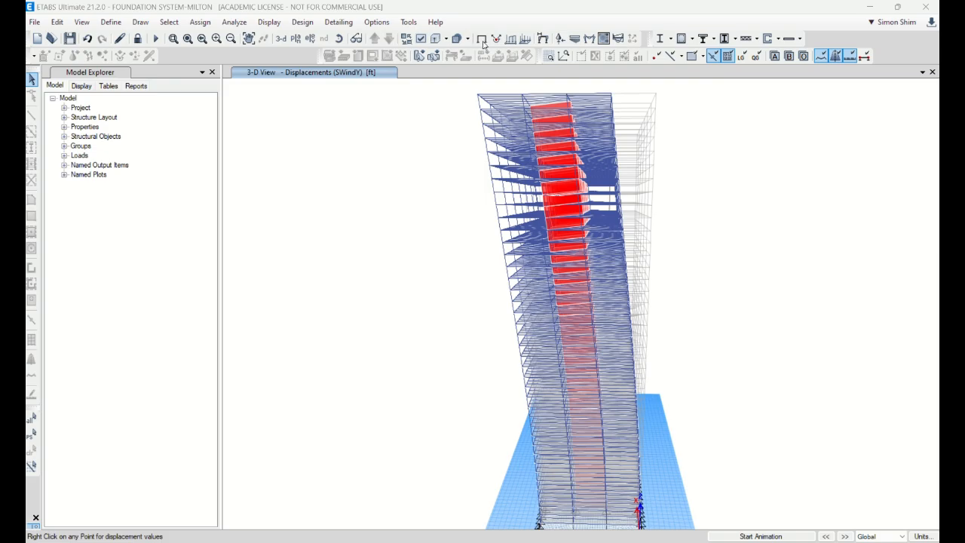
pyautogui.click(898, 7)
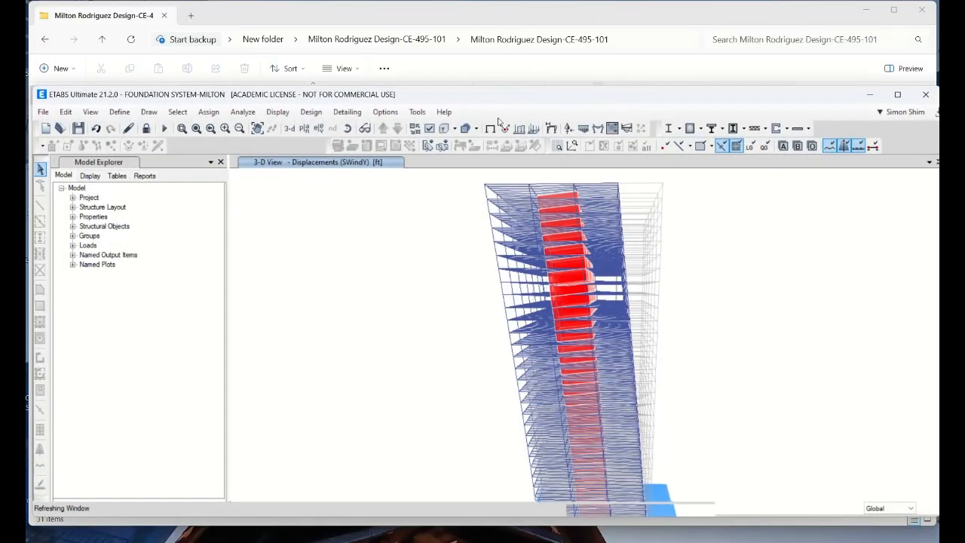
pyautogui.doubleClick(510, 95)
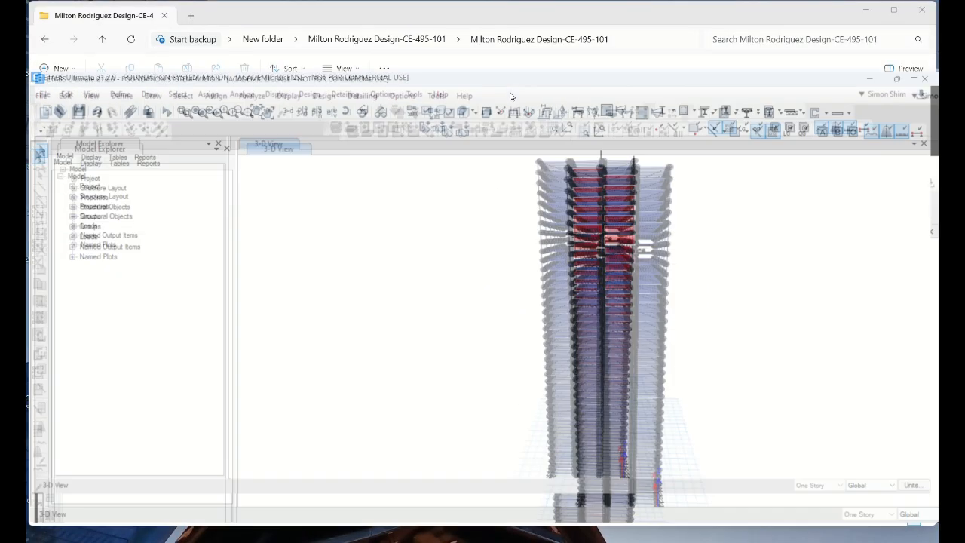
# Open a story response plot of maximum story displacement for all stories under the SWindX load case
pyautogui.click(302, 22)
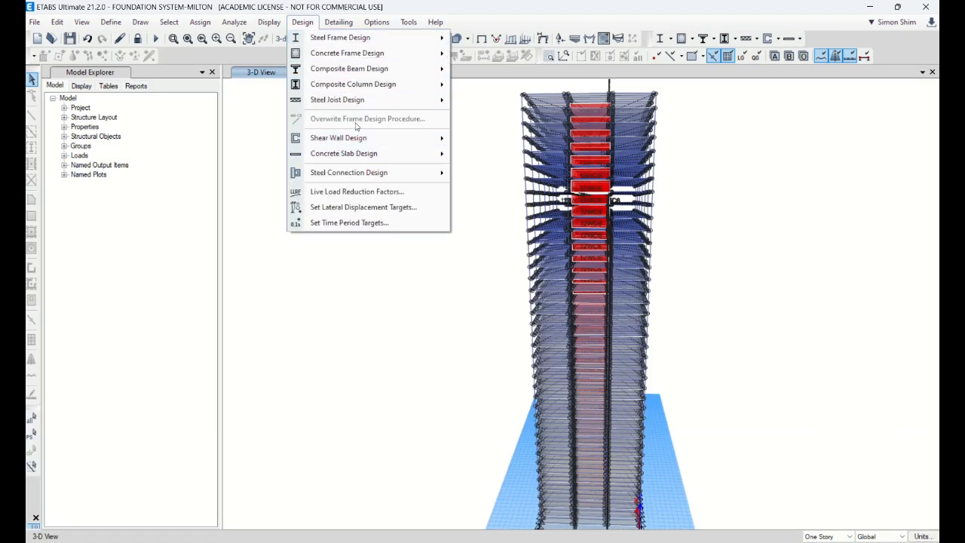
pyautogui.click(269, 22)
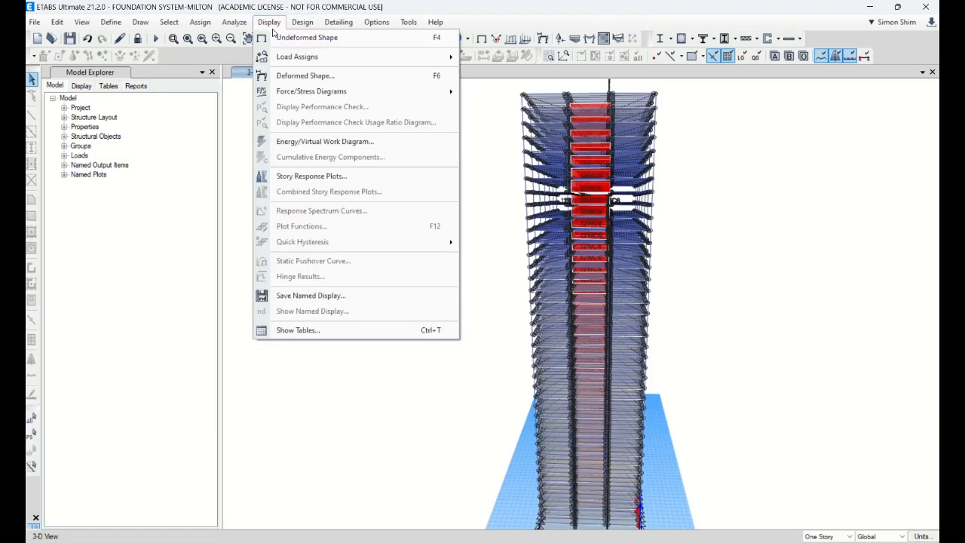
pyautogui.click(312, 179)
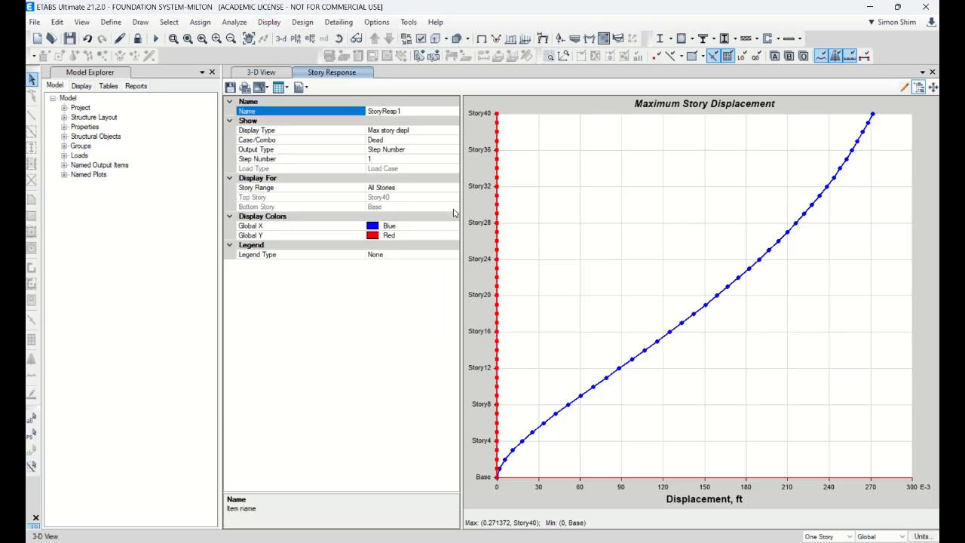
pyautogui.click(429, 140)
pyautogui.click(447, 141)
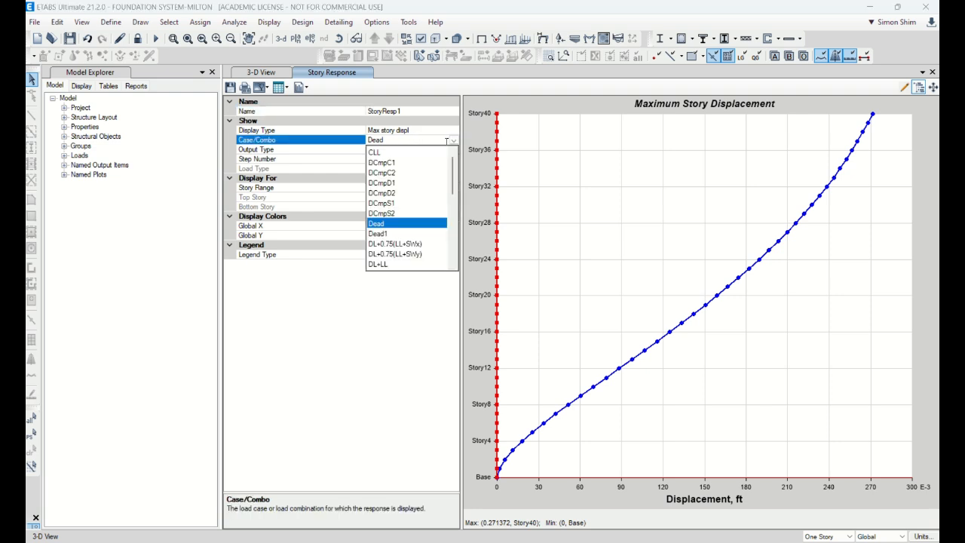
pyautogui.scroll(-8, 395, 244)
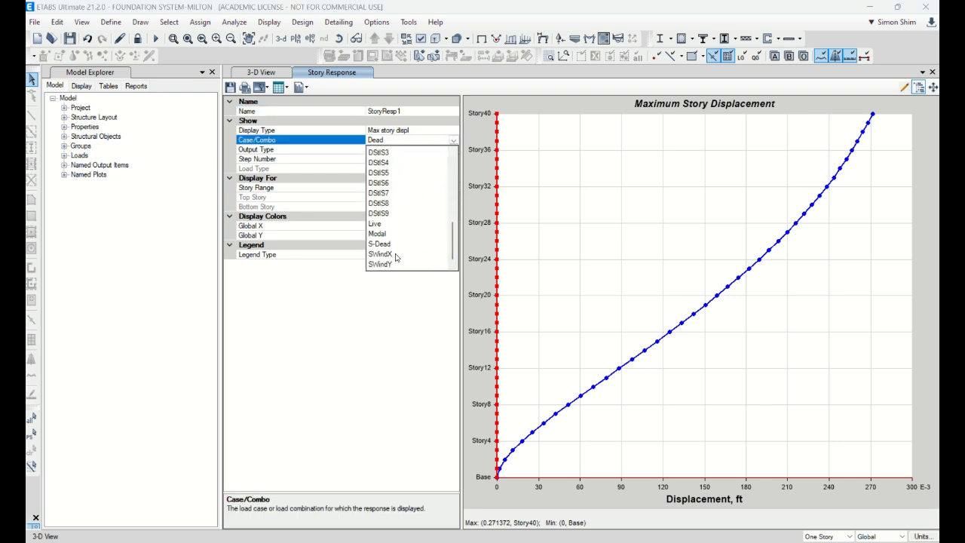
pyautogui.click(396, 255)
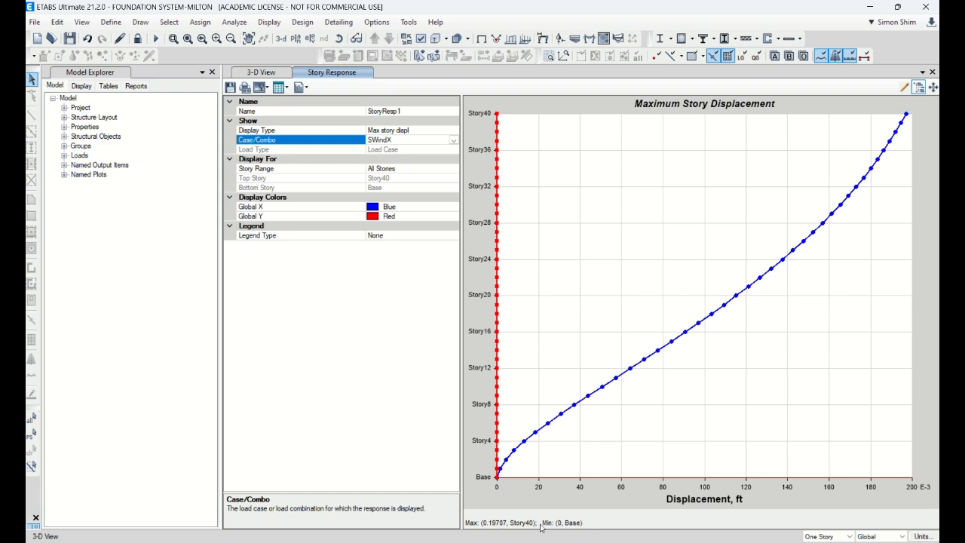
# Apply consistent units of in, lb and F, then open a new story response plot and inspect its Story40 point
pyautogui.click(922, 536)
pyautogui.click(919, 527)
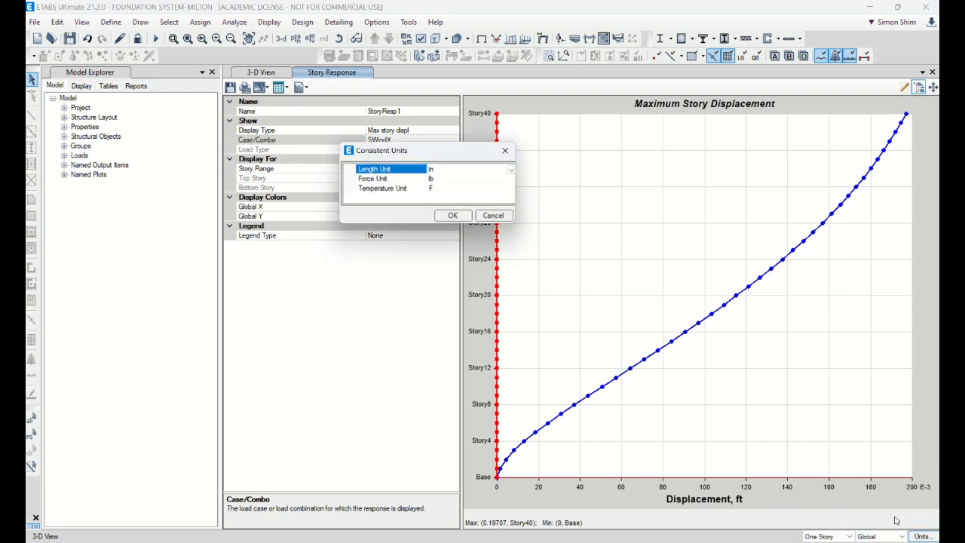
pyautogui.click(451, 216)
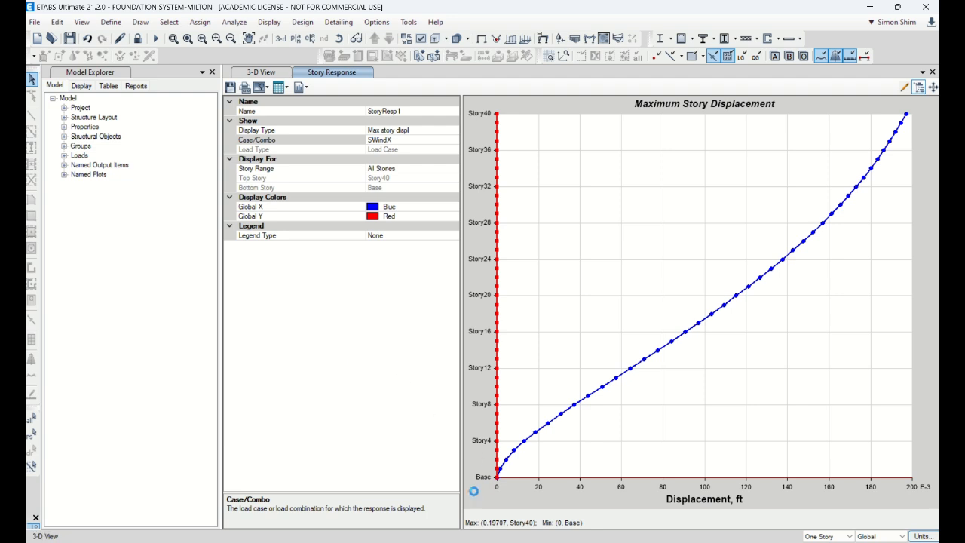
pyautogui.click(278, 25)
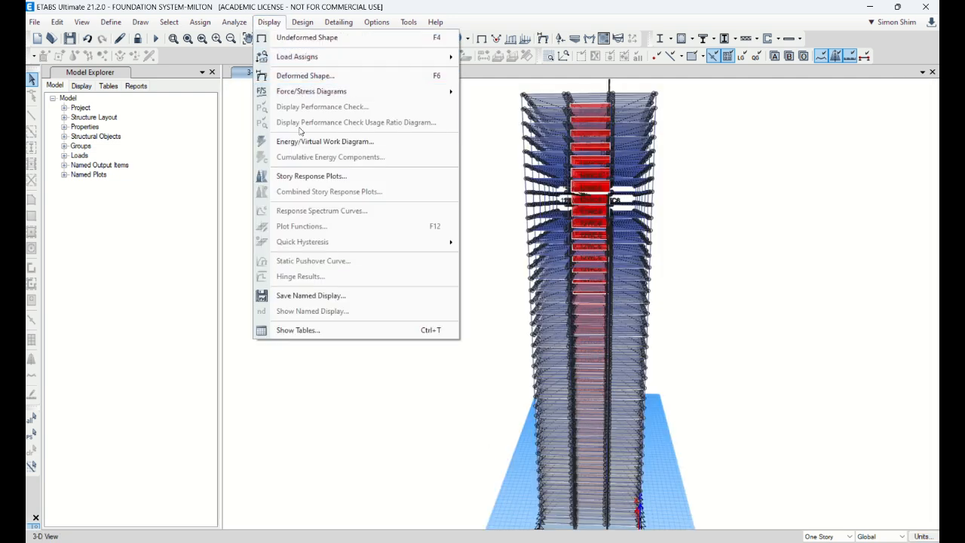
pyautogui.click(326, 181)
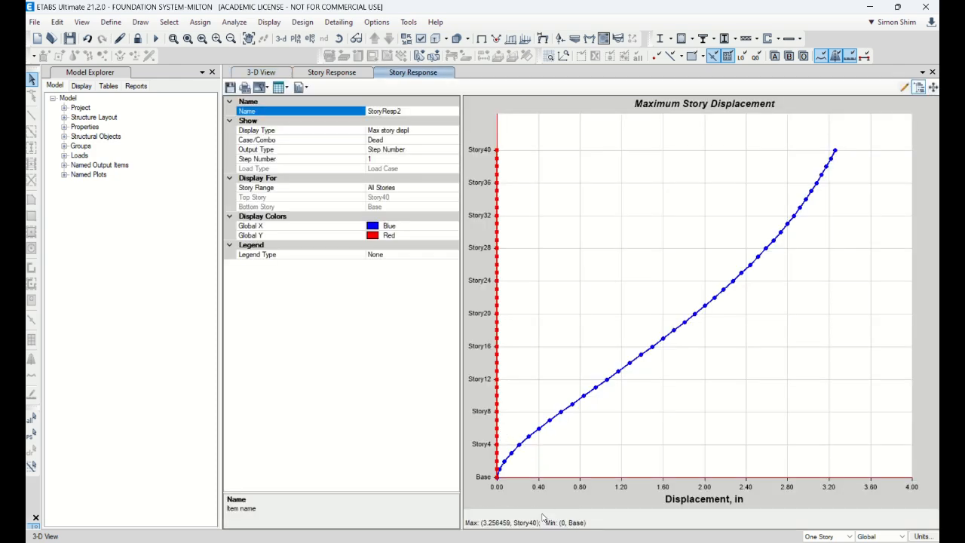
pyautogui.moveTo(838, 151)
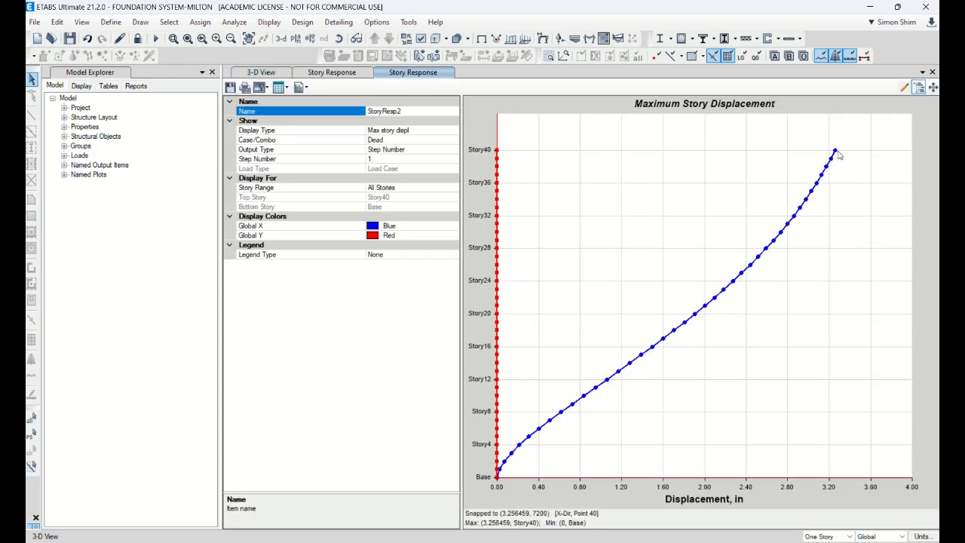
# Set the load case of the new inch-based maximum story displacement plot to SWindX
pyautogui.click(435, 142)
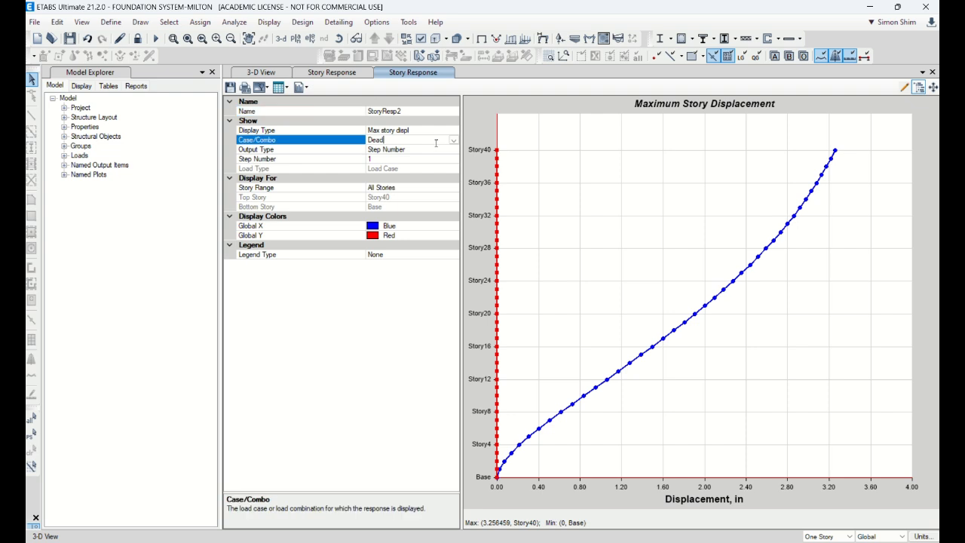
pyautogui.click(452, 140)
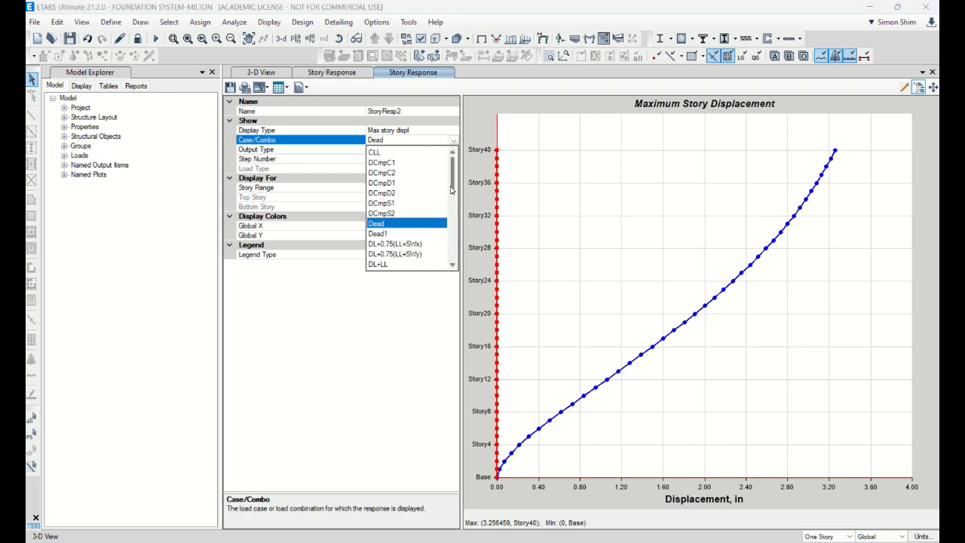
pyautogui.moveTo(454, 187); pyautogui.dragTo(444, 267)
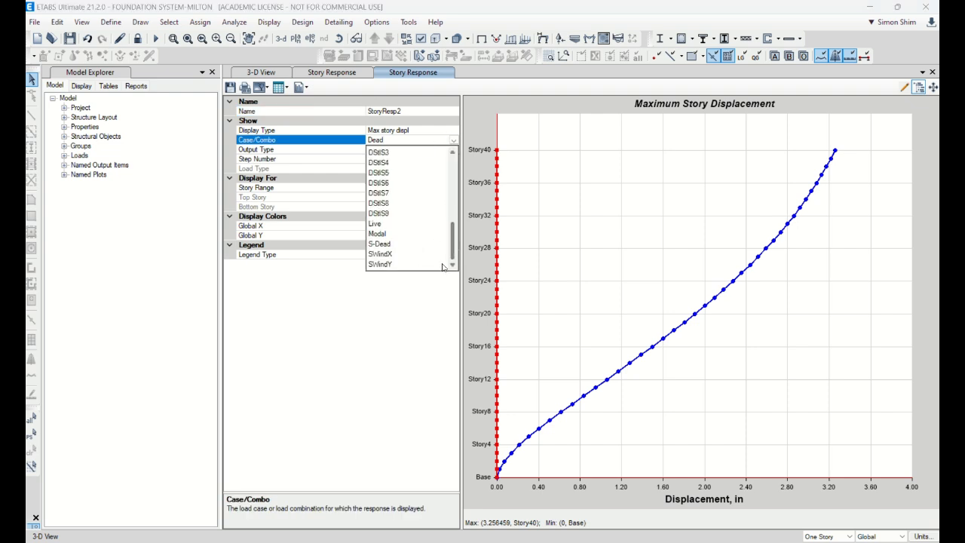
pyautogui.click(400, 254)
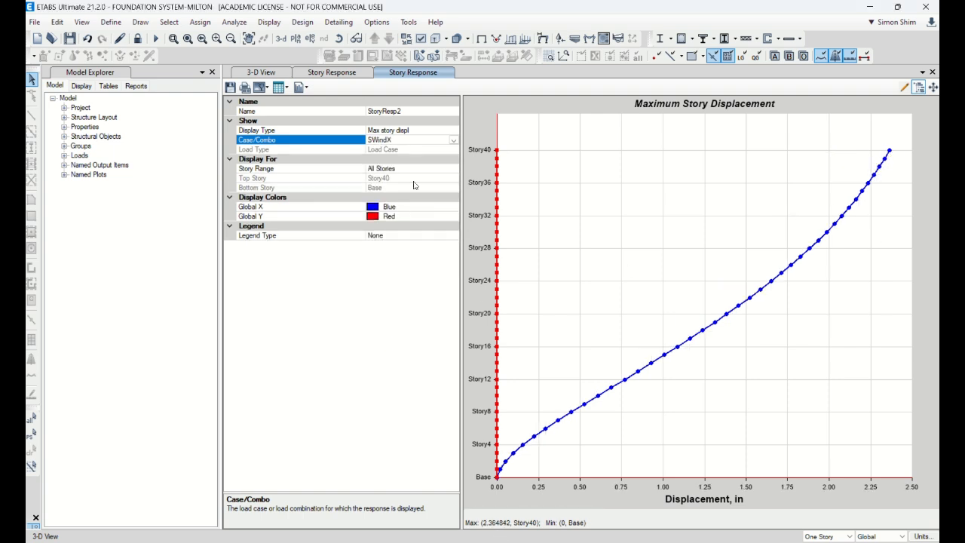
# Plot the maximum story displacement for SWindY and copy all rows of its formatted table
pyautogui.click(452, 141)
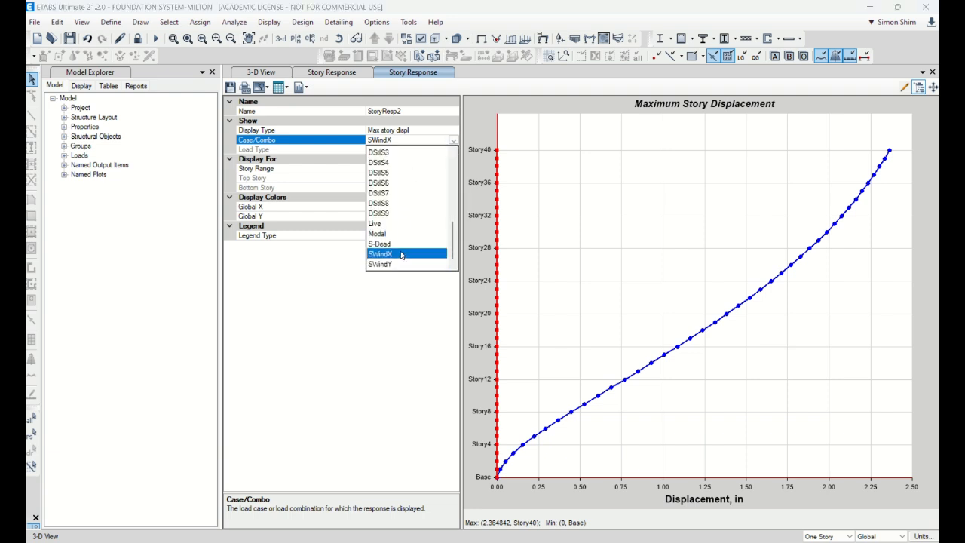
pyautogui.click(400, 265)
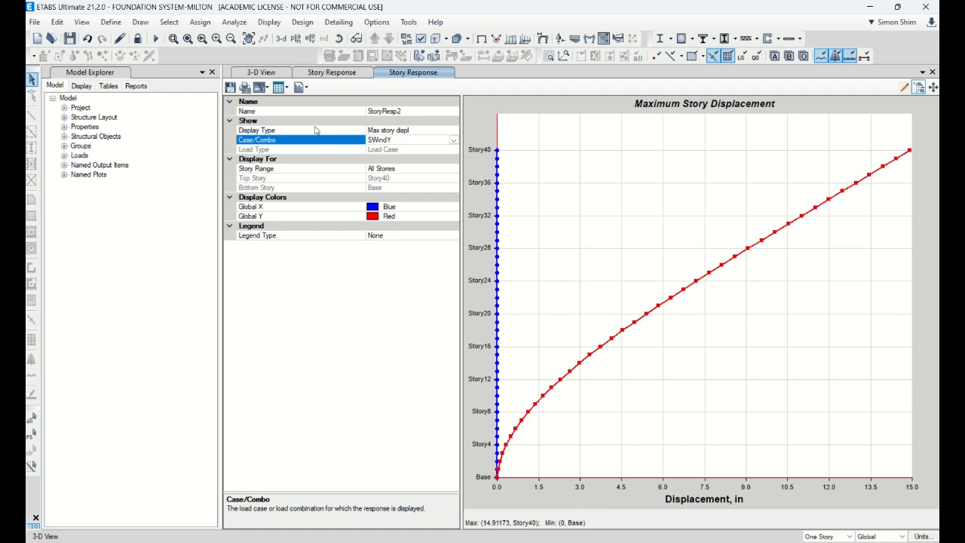
pyautogui.click(282, 91)
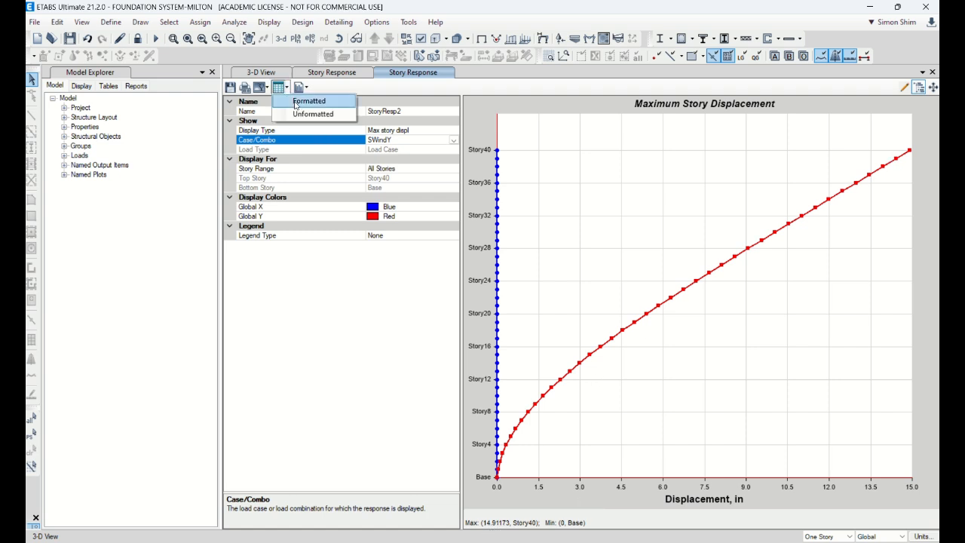
pyautogui.click(295, 103)
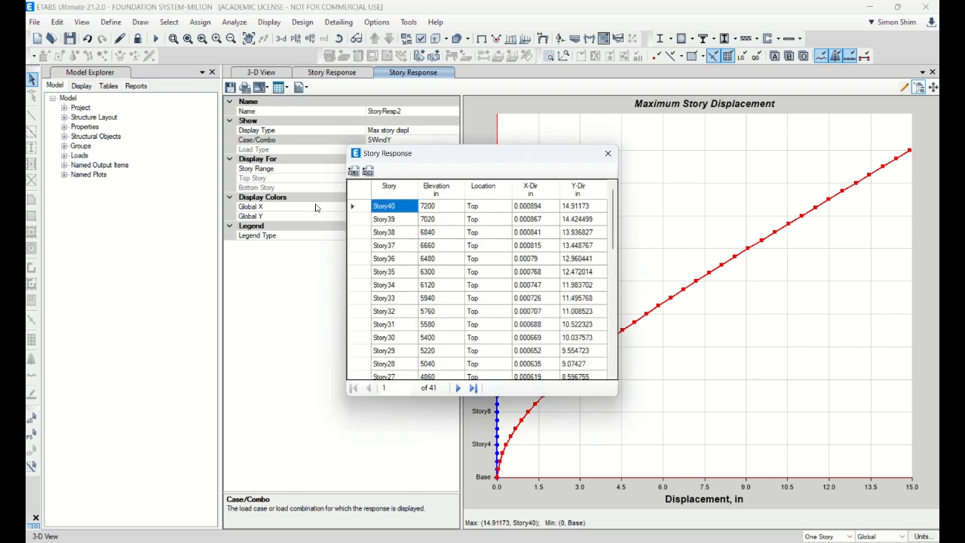
pyautogui.click(356, 195)
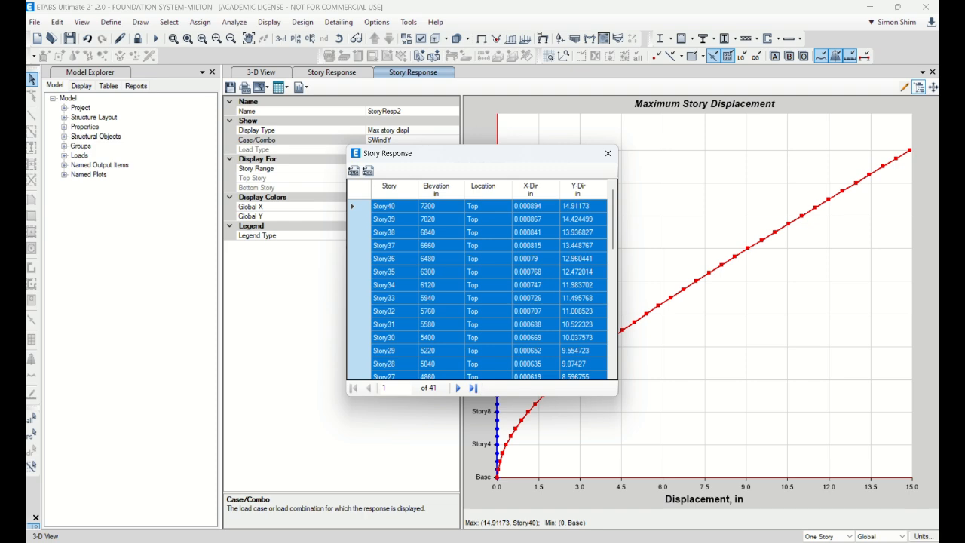
# Switch to Excel, create a blank workbook and paste the copied story displacement table at cell C3
pyautogui.press('super')
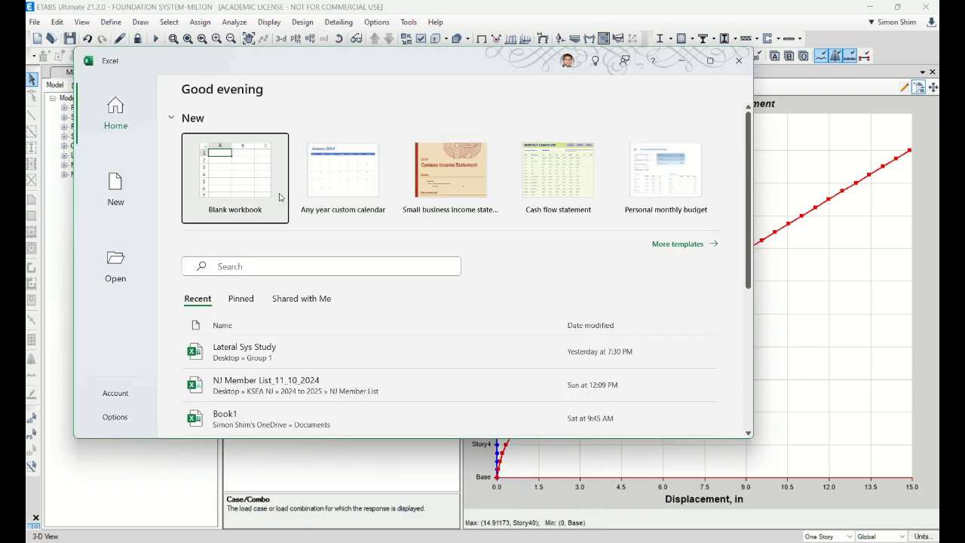
pyautogui.click(235, 175)
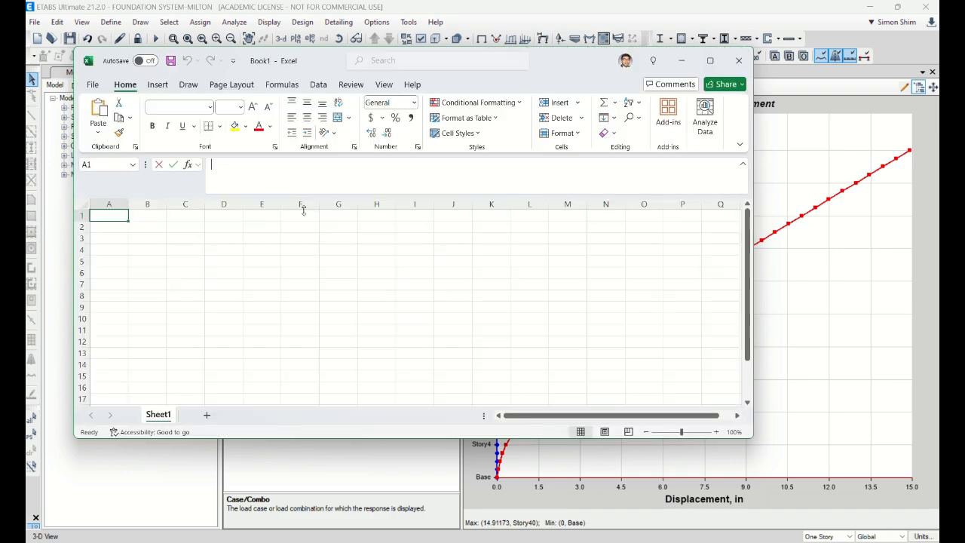
pyautogui.click(189, 240)
pyautogui.hotkey('ctrl', 'v')
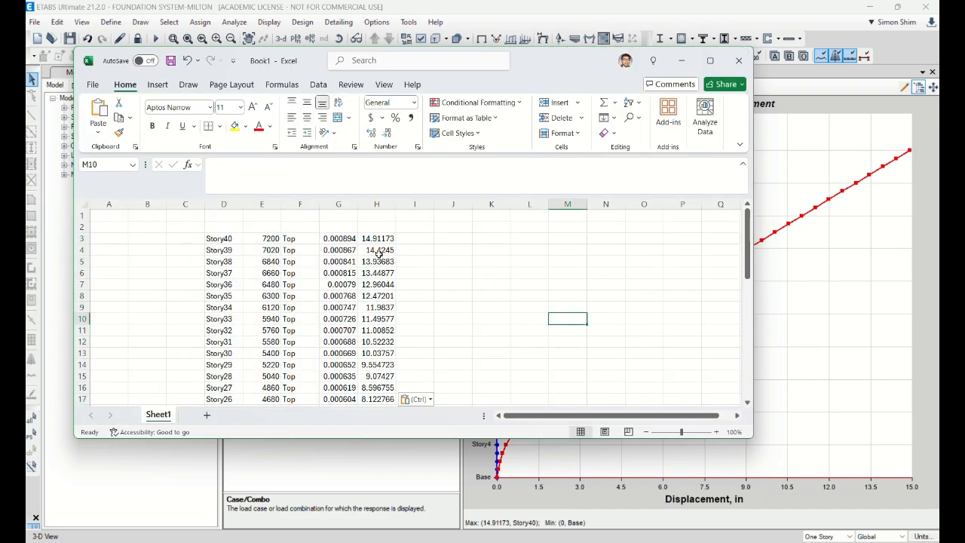
pyautogui.click(368, 240)
pyautogui.click(415, 273)
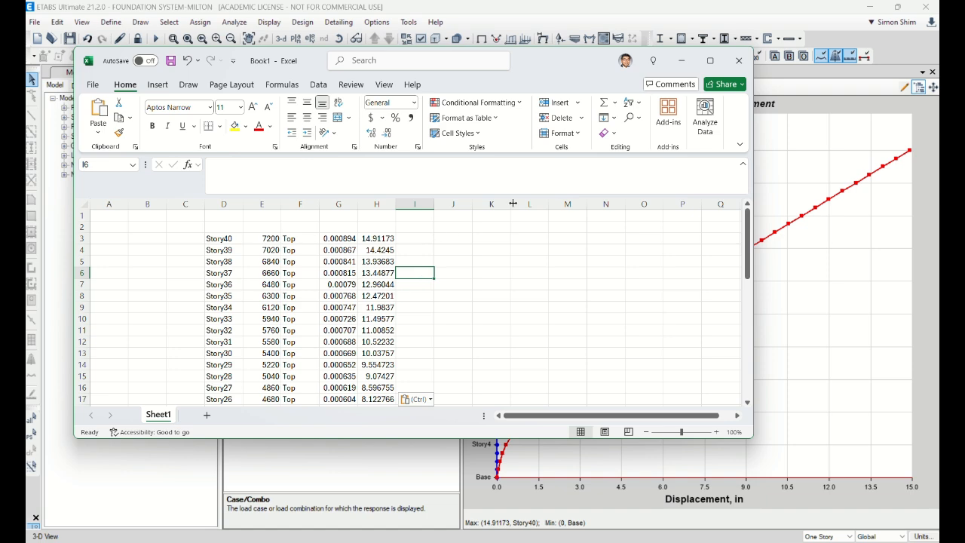
# Return to ETABS, close the story response table and switch the displacement plot to the SWindX load case
pyautogui.click(686, 61)
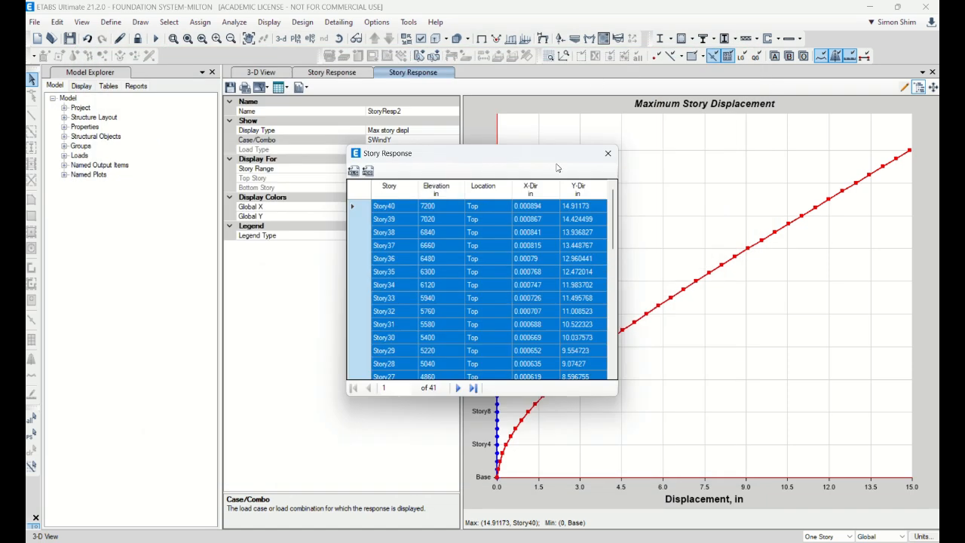
pyautogui.click(609, 152)
pyautogui.click(453, 140)
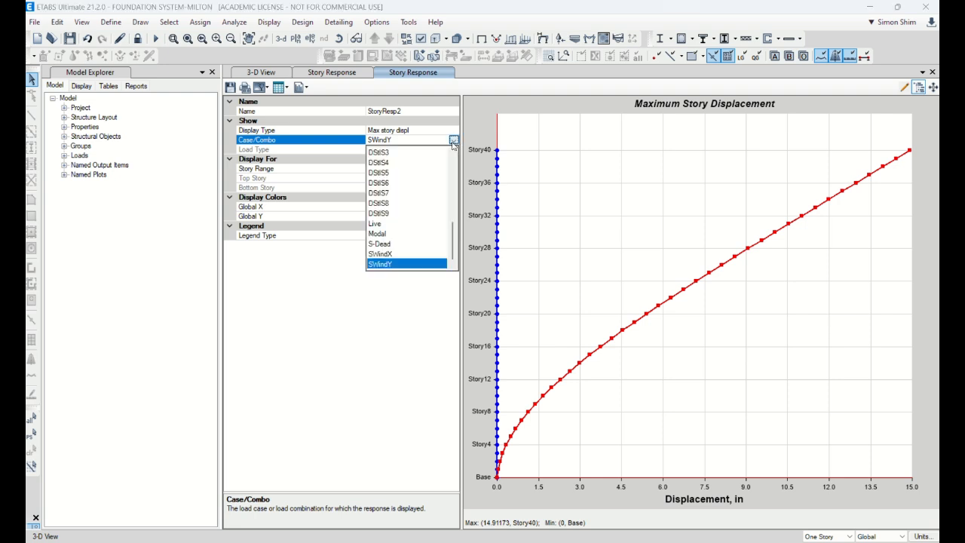
pyautogui.click(401, 265)
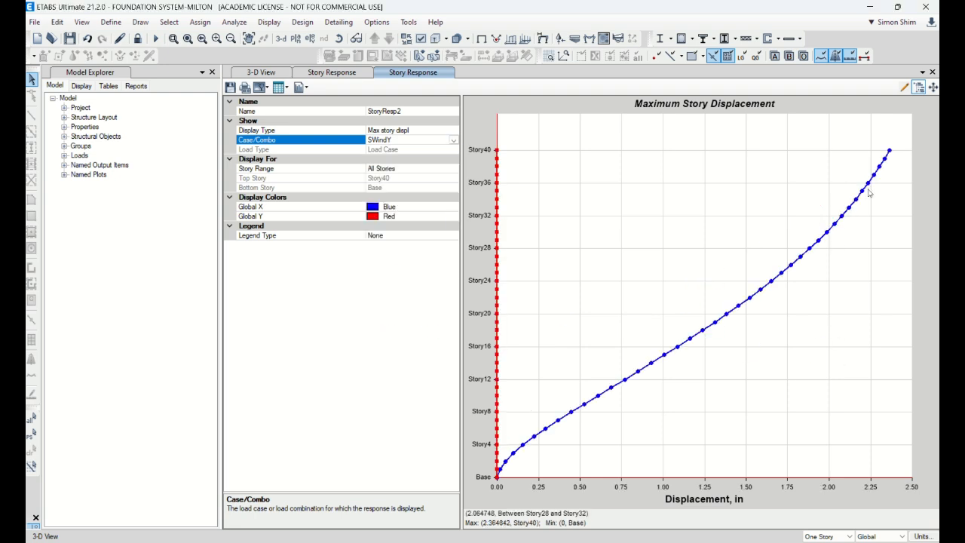
pyautogui.click(282, 87)
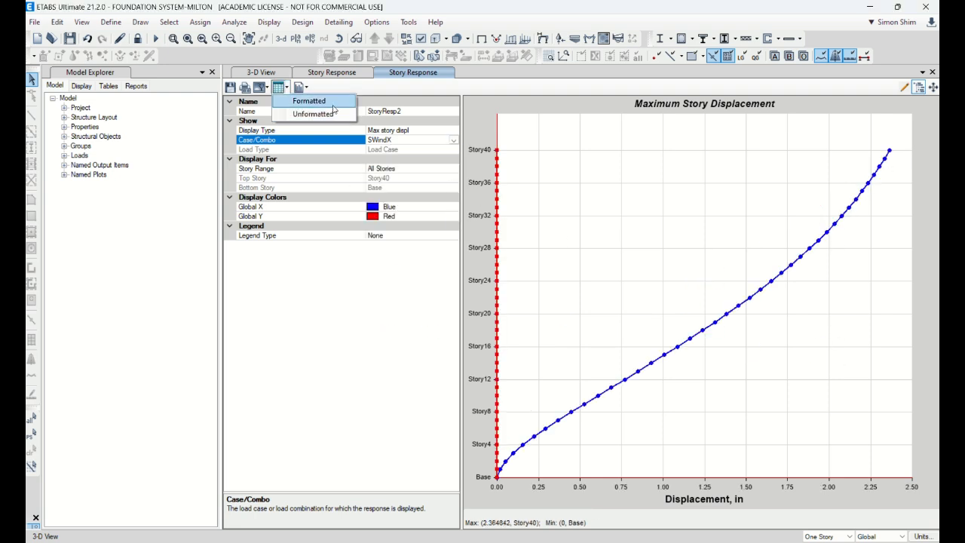
pyautogui.click(337, 296)
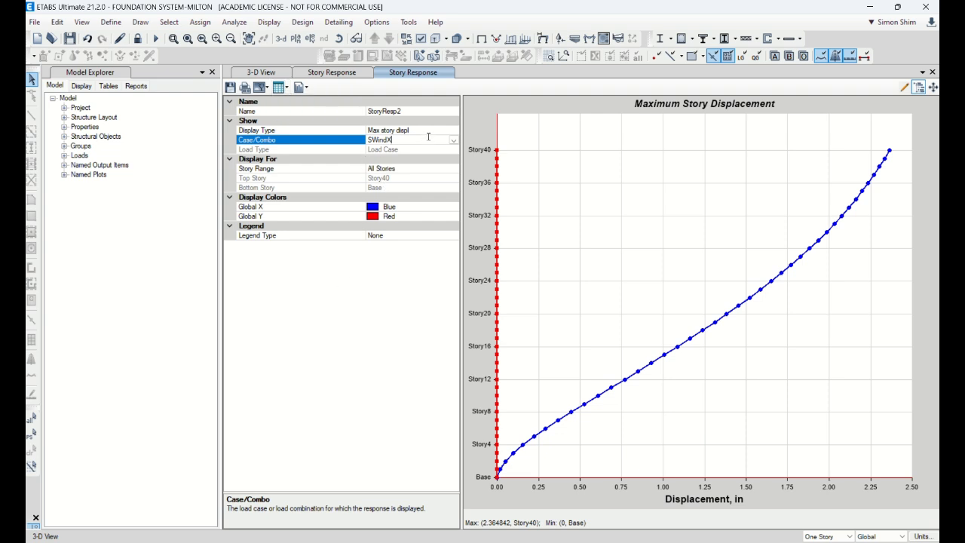
# Look through the load cases and combinations available for the maximum story displacement plot
pyautogui.click(452, 141)
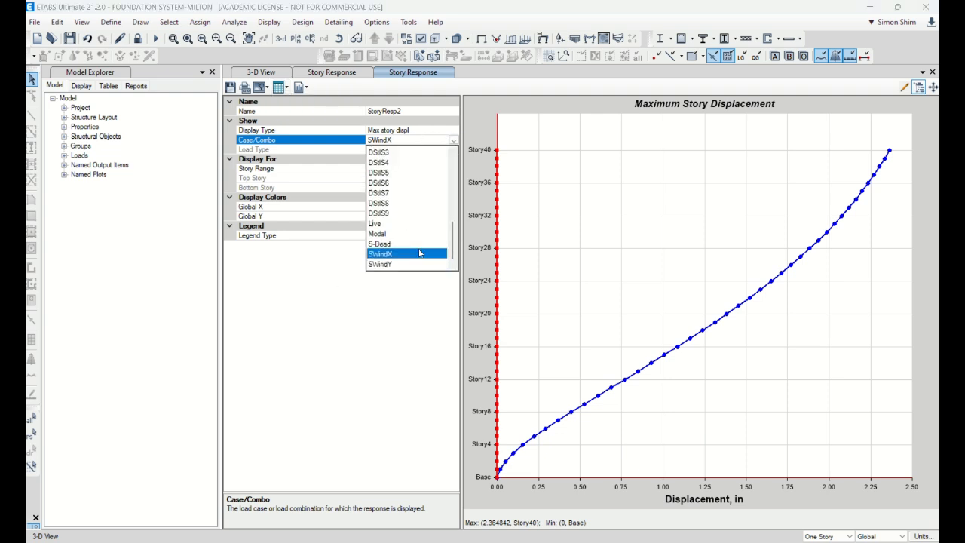
pyautogui.scroll(8, 436, 245)
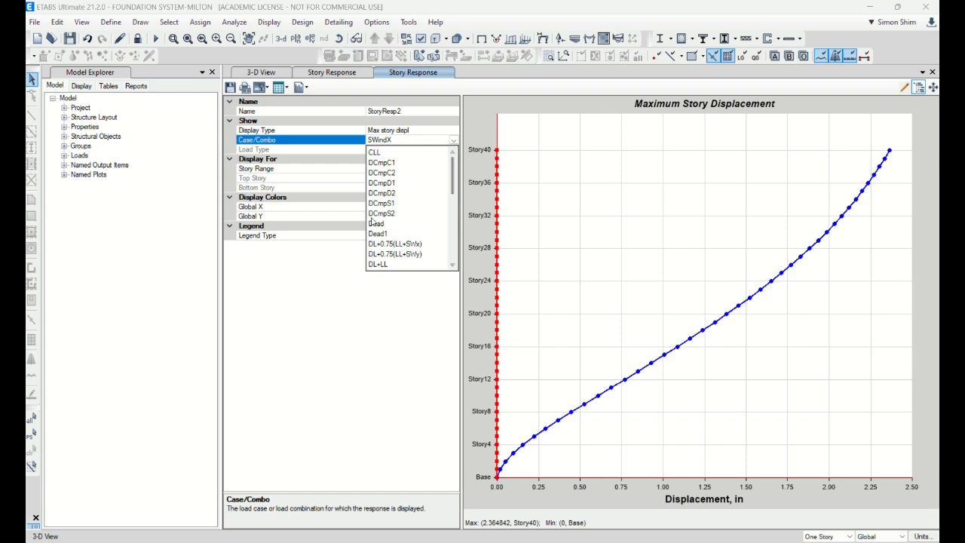
pyautogui.scroll(-8, 407, 238)
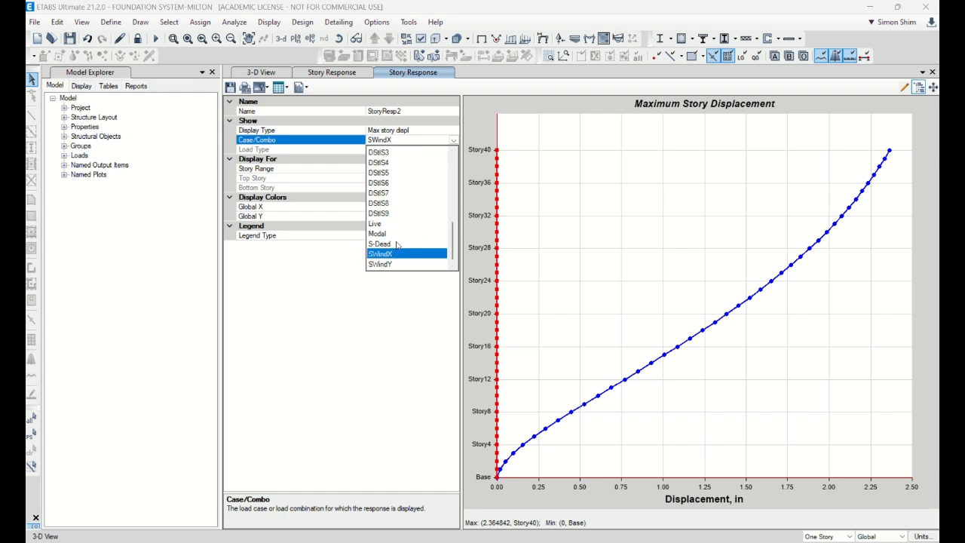
pyautogui.moveTo(454, 243)
pyautogui.mouseDown()
pyautogui.moveTo(456, 174)
pyautogui.moveTo(453, 243)
pyautogui.mouseUp()
pyautogui.moveTo(451, 243); pyautogui.dragTo(455, 151)
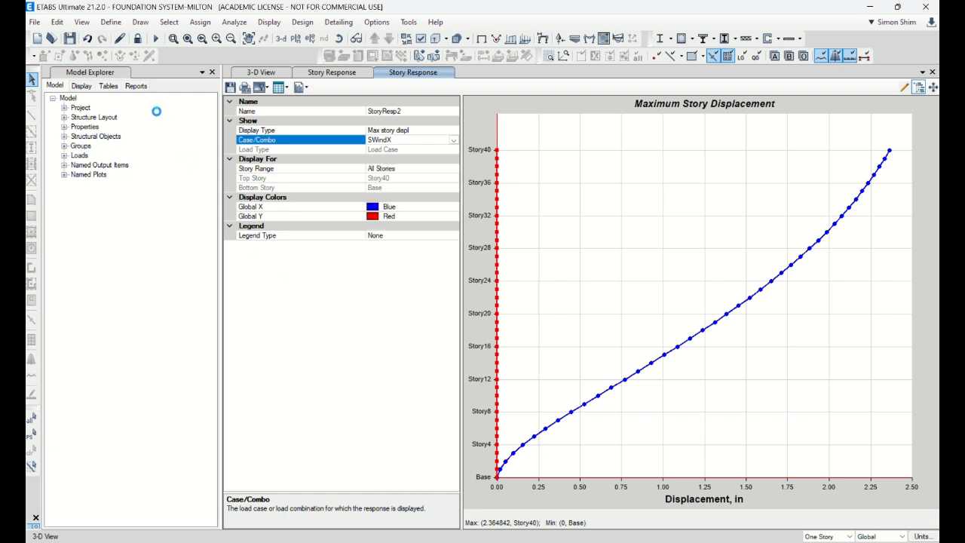
# Examine the defined load patterns and their types, self-weight multipliers and auto lateral loads
pyautogui.click(111, 22)
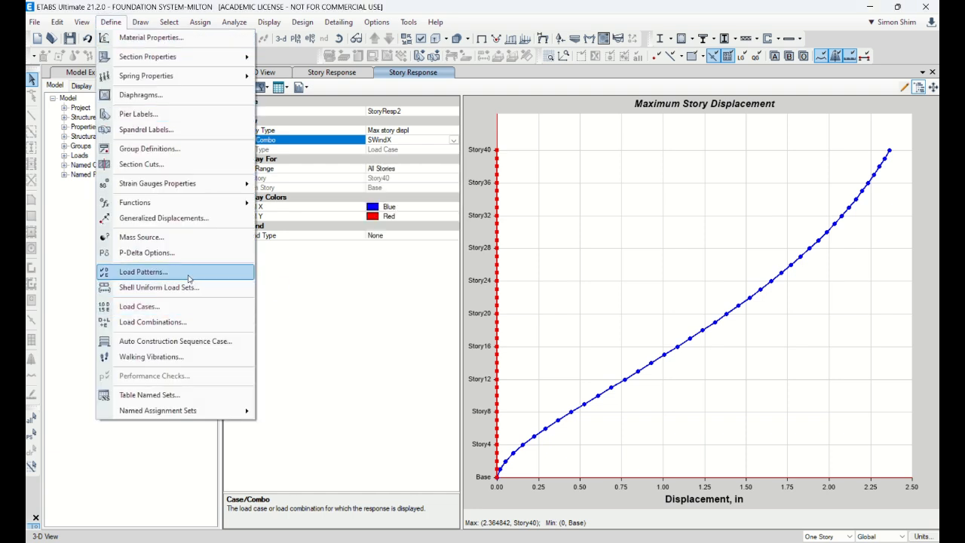
pyautogui.click(147, 271)
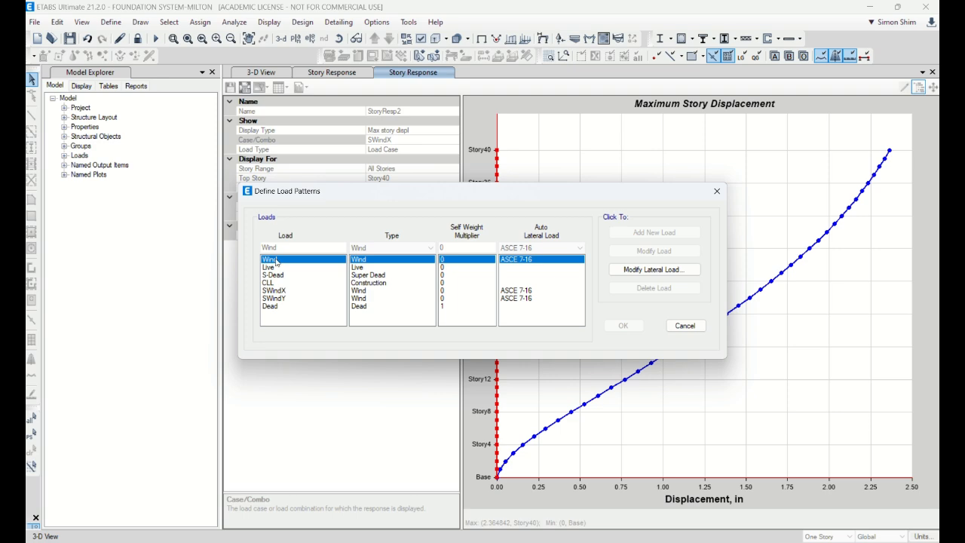
pyautogui.click(688, 328)
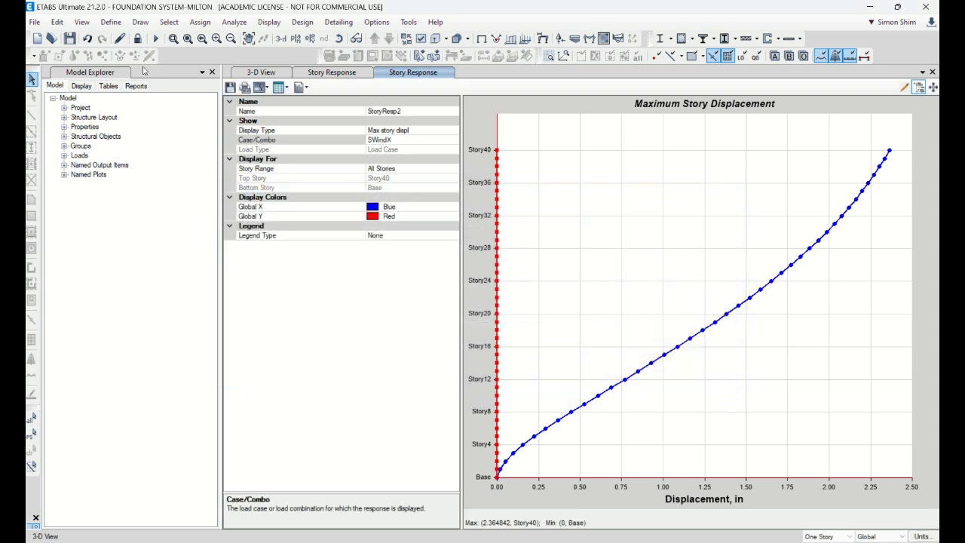
# Examine the load case list and the load pattern applied in the Dead1 load case
pyautogui.click(111, 22)
pyautogui.click(143, 306)
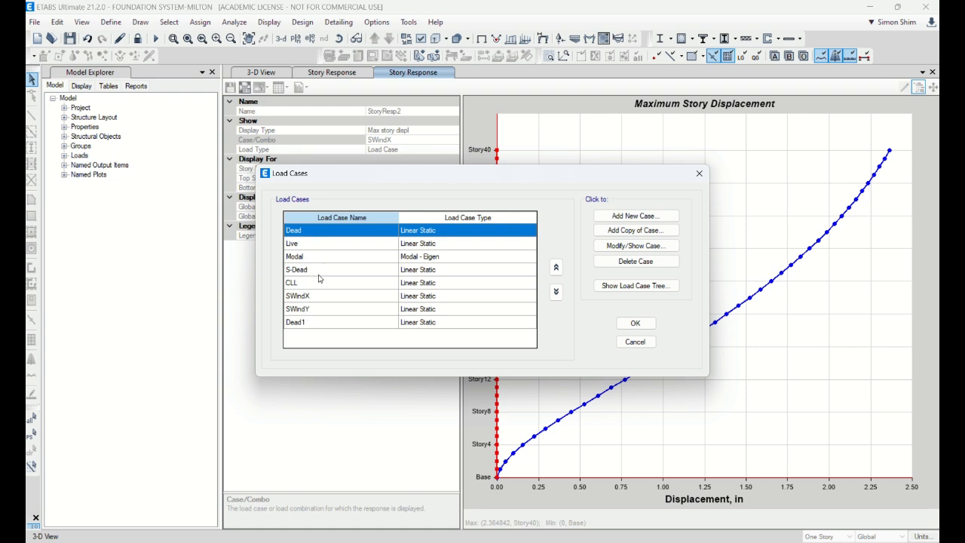
pyautogui.click(309, 323)
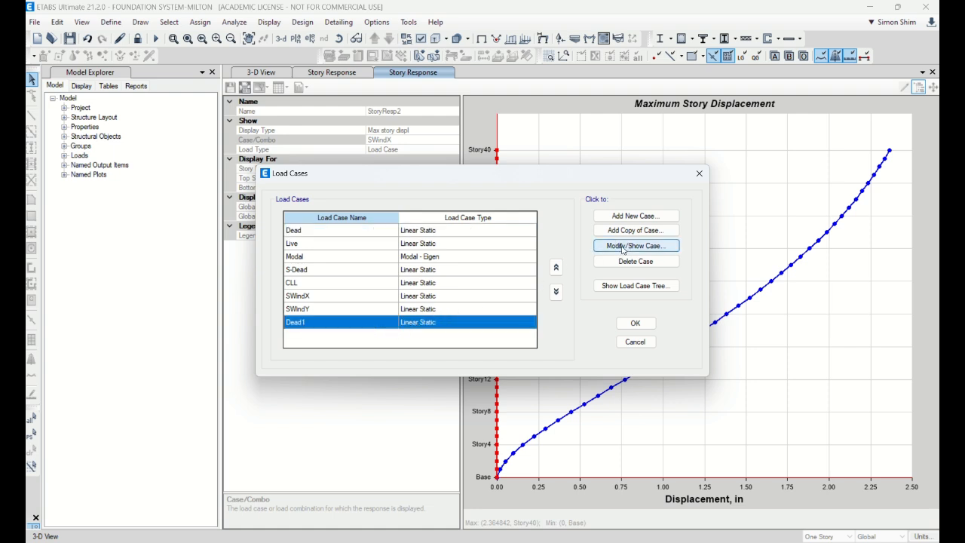
pyautogui.click(623, 248)
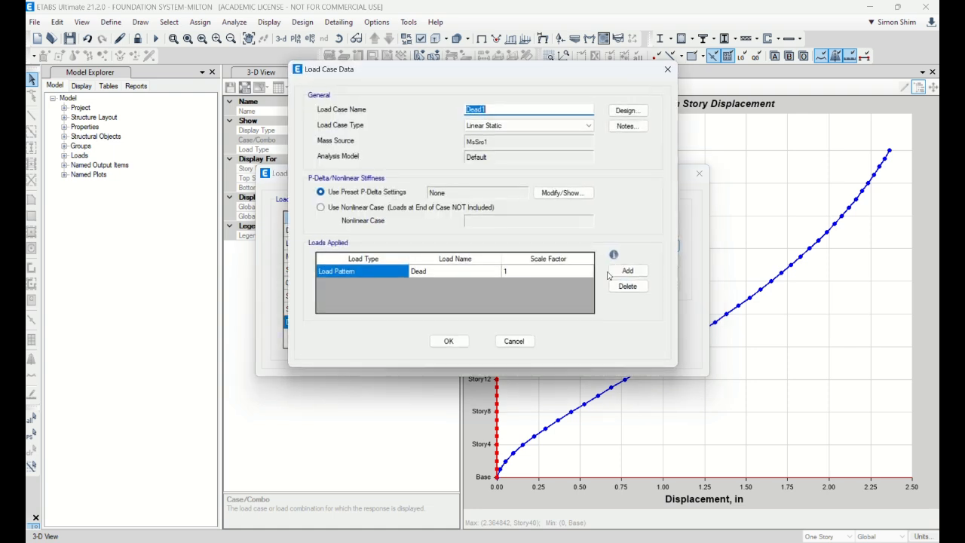
pyautogui.click(510, 341)
pyautogui.click(635, 342)
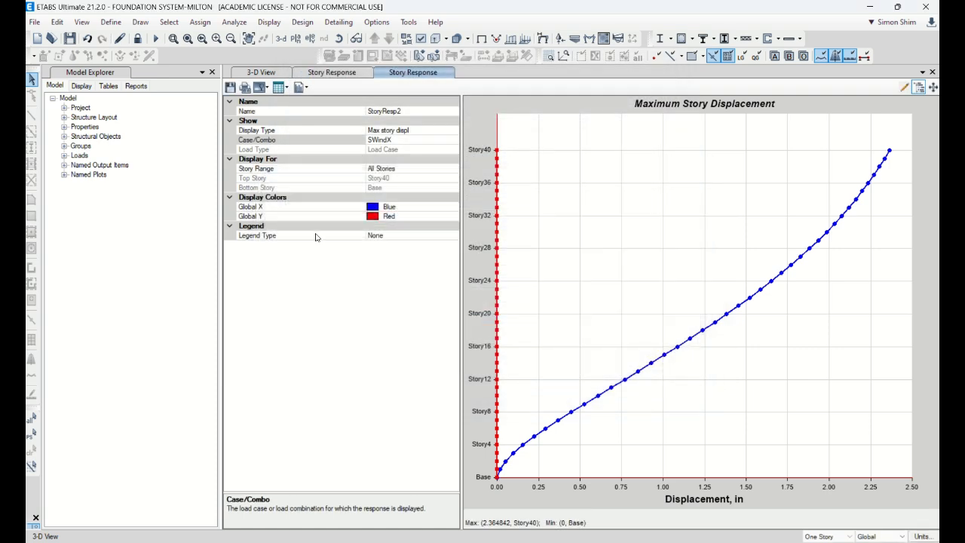
# Unlock the model and rename the Dead load case, which applies the Wind pattern, as Wind
pyautogui.click(136, 39)
pyautogui.click(513, 322)
pyautogui.click(113, 24)
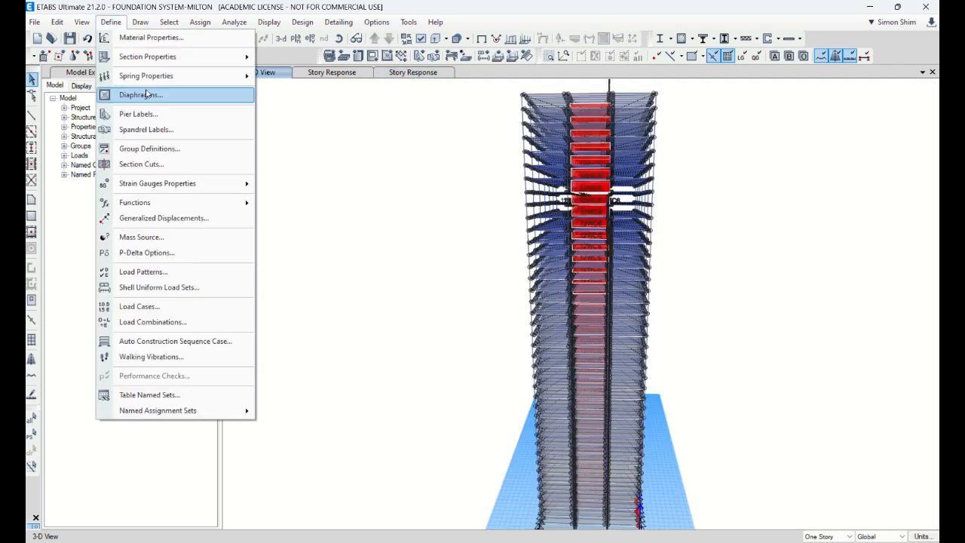
pyautogui.click(172, 309)
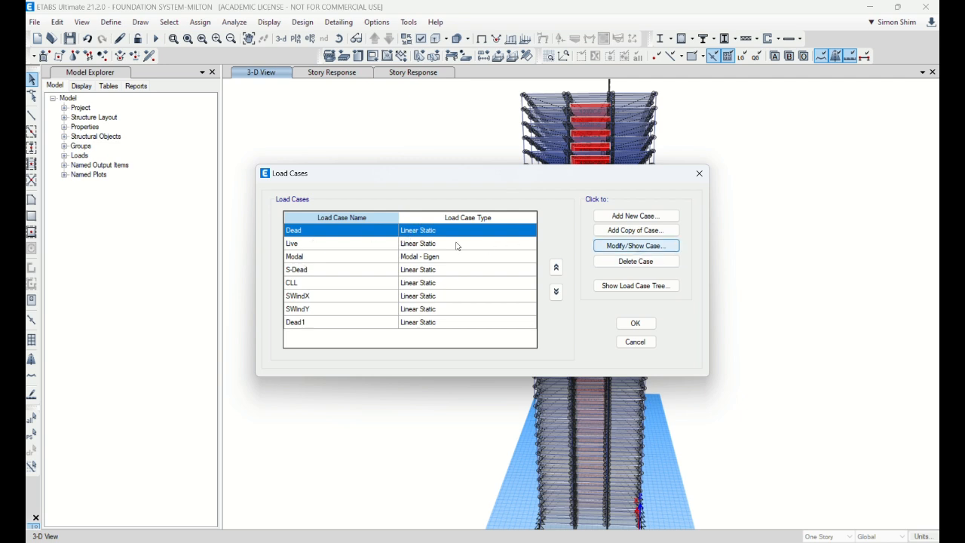
pyautogui.click(609, 249)
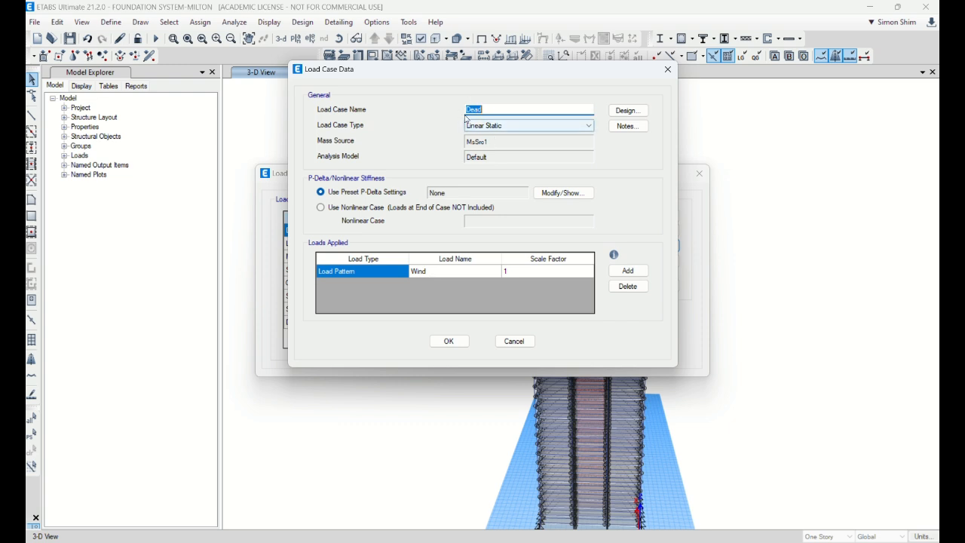
pyautogui.write('w')
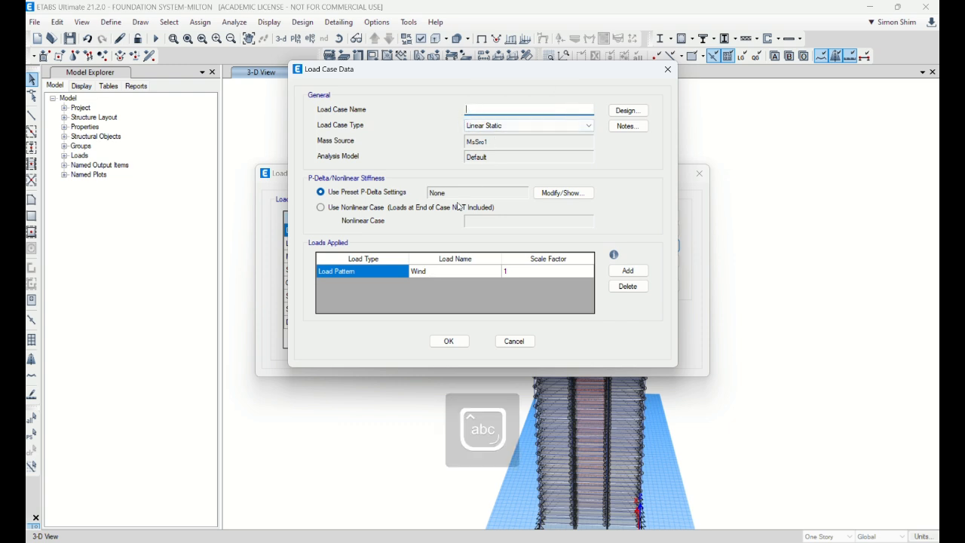
pyautogui.write('ind')
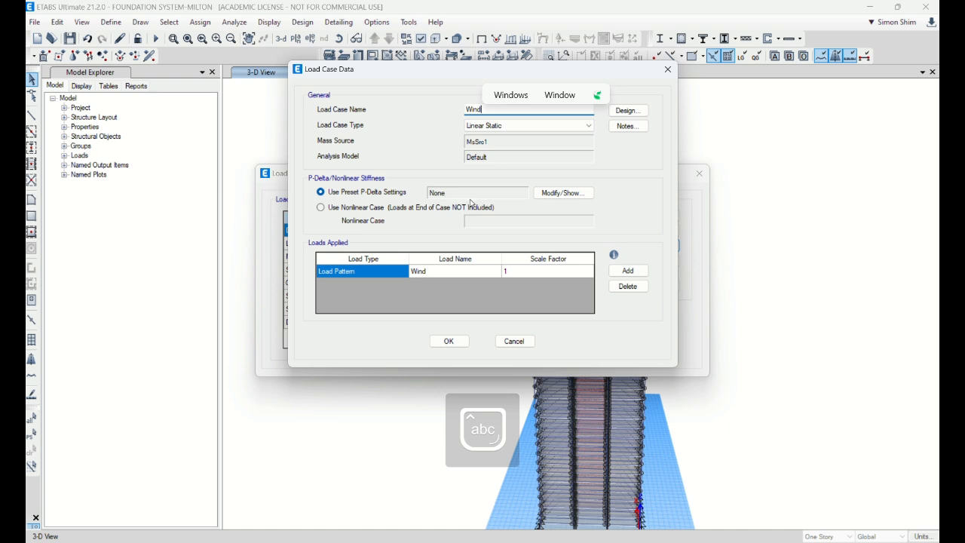
pyautogui.click(448, 341)
# Rename the Dead1 load case as Dead
pyautogui.click(353, 325)
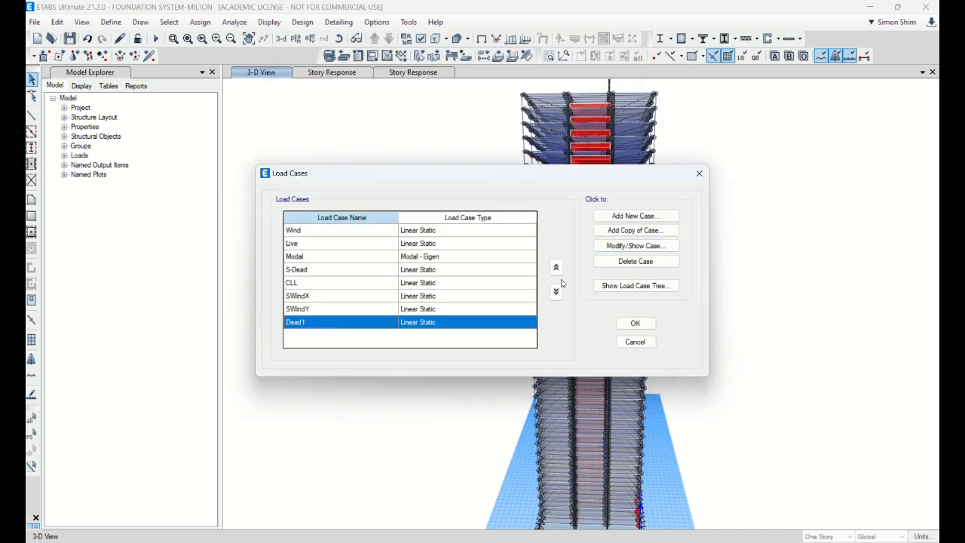
pyautogui.click(630, 252)
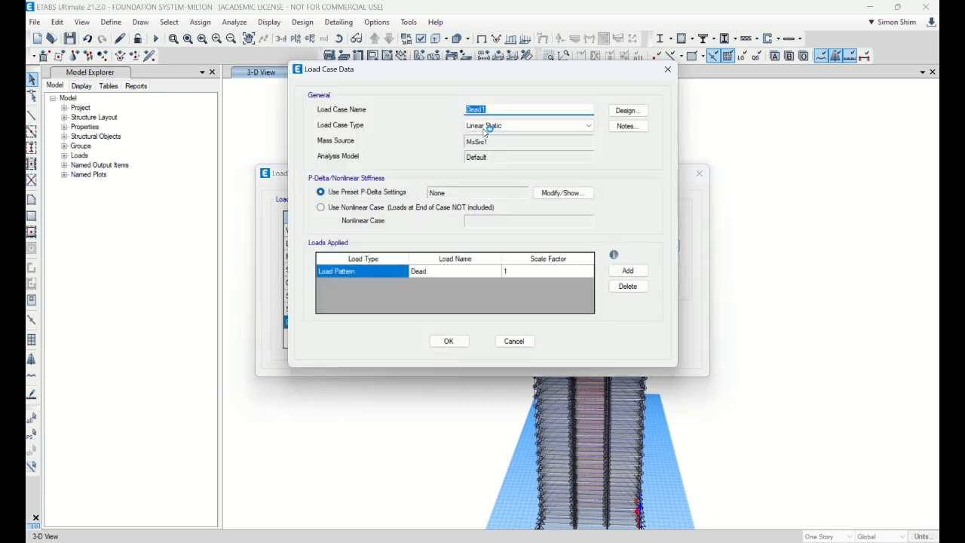
pyautogui.click(507, 111)
pyautogui.click(449, 341)
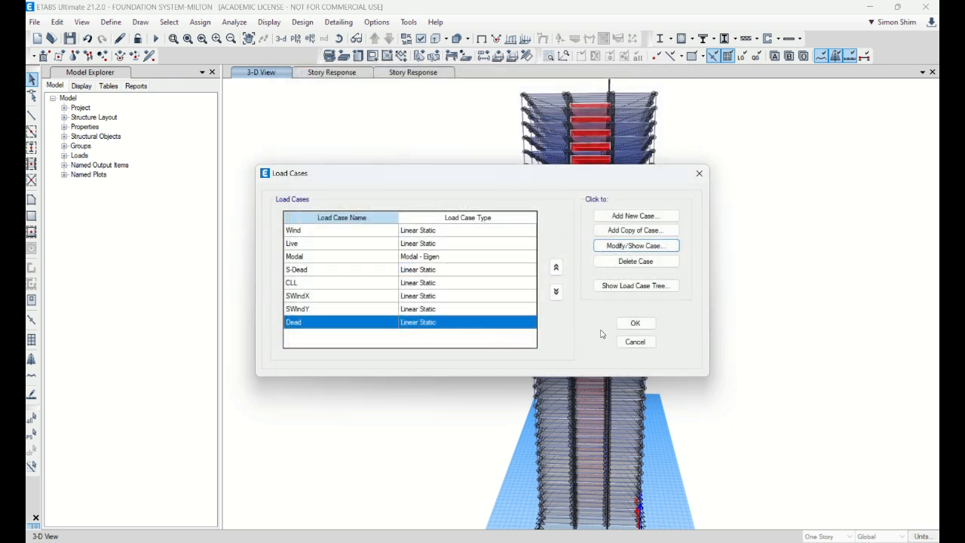
# Delete the Modal load case from the load case list
pyautogui.click(324, 257)
pyautogui.click(636, 261)
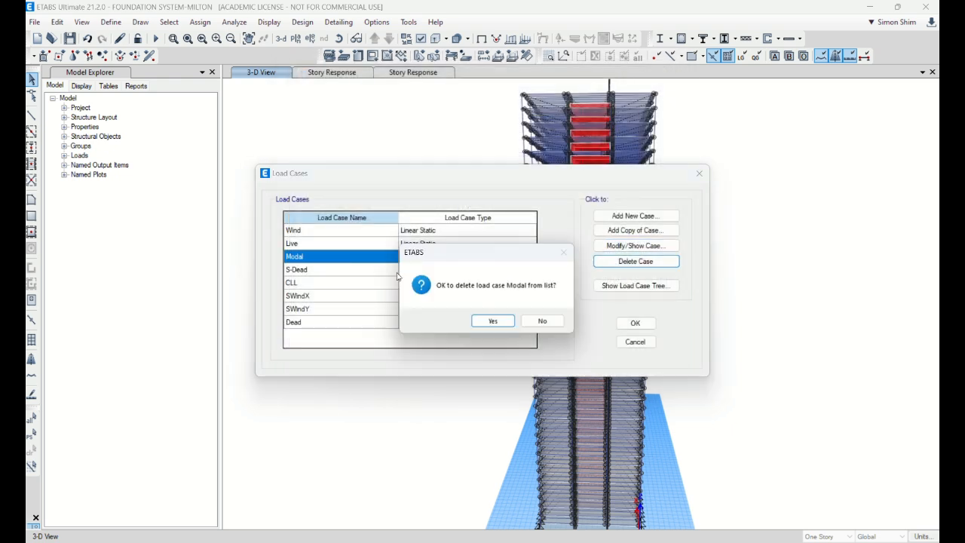
pyautogui.click(493, 322)
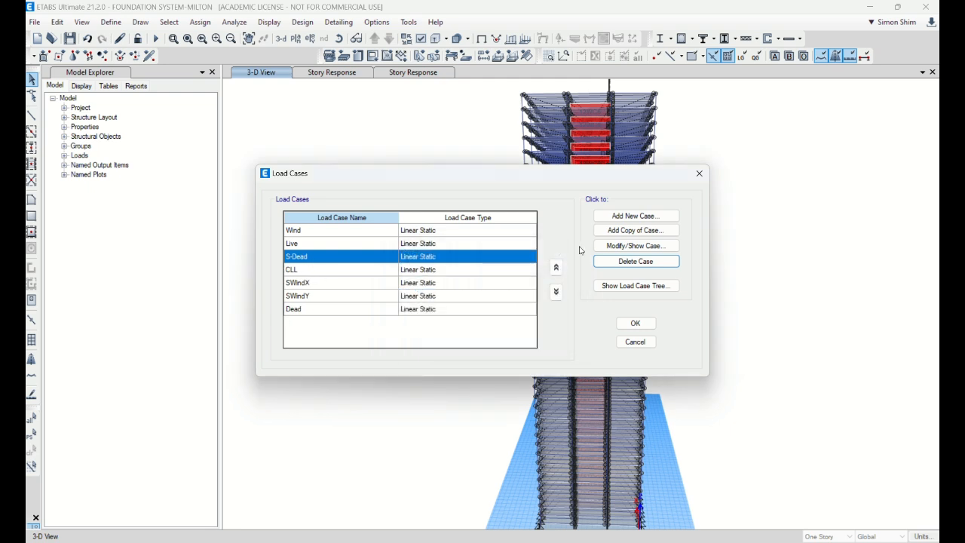
# Check the load pattern applied in the S-Dead load case and accept the load case changes
pyautogui.click(602, 248)
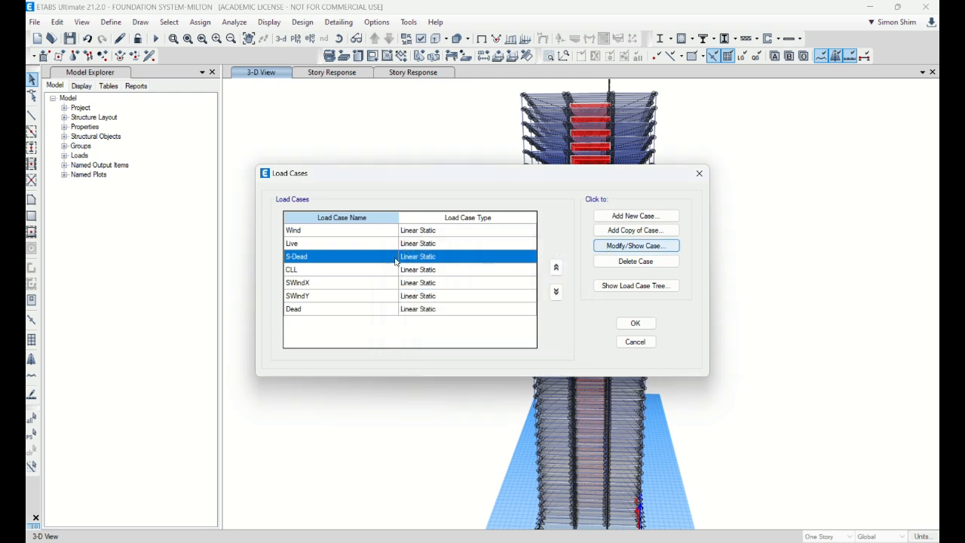
pyautogui.doubleClick(396, 261)
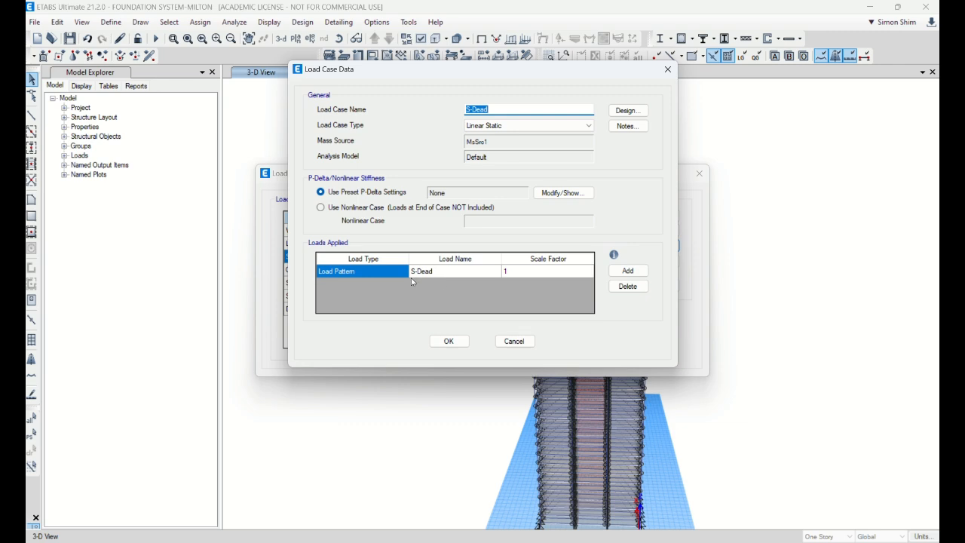
pyautogui.click(513, 337)
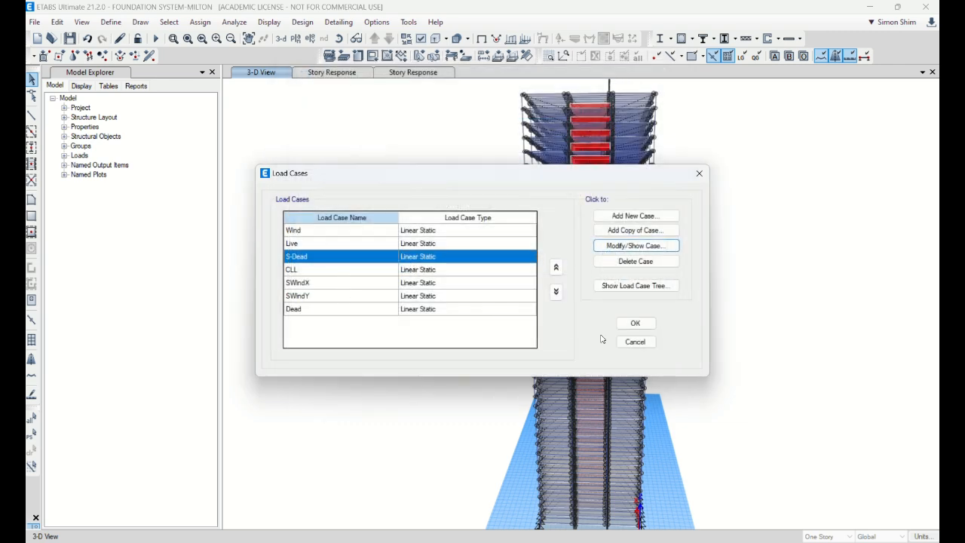
pyautogui.click(636, 323)
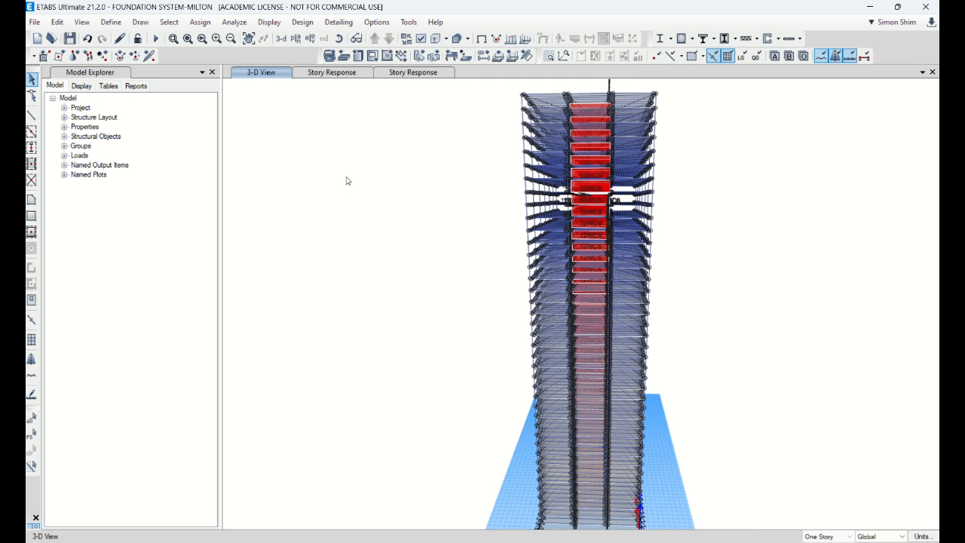
# Run the analysis on the updated model and return the 3-D view to the undeformed shape
pyautogui.click(188, 41)
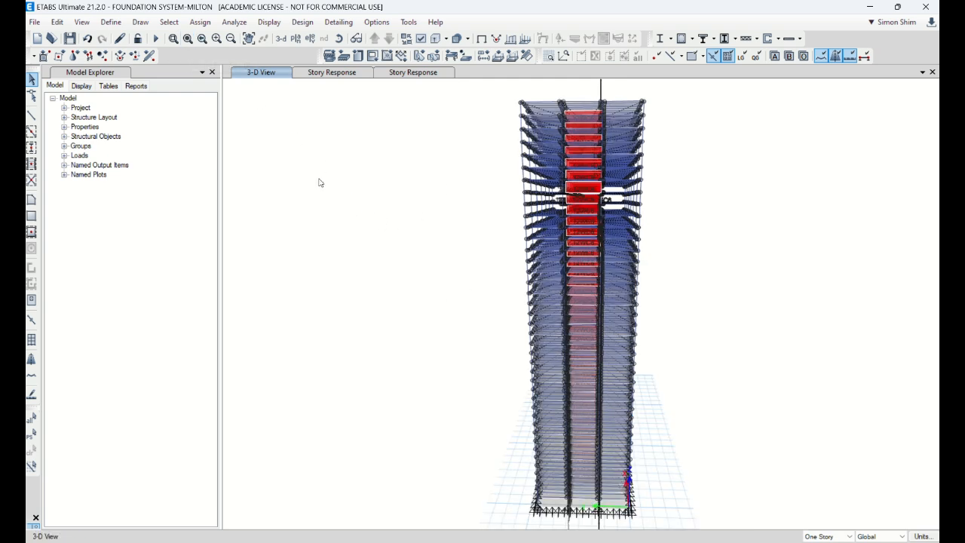
pyautogui.click(156, 38)
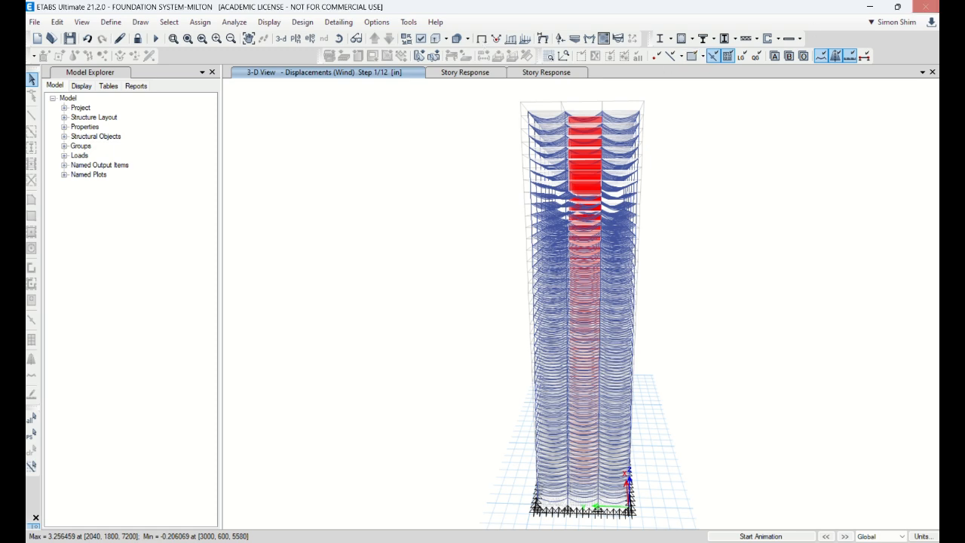
pyautogui.click(899, 7)
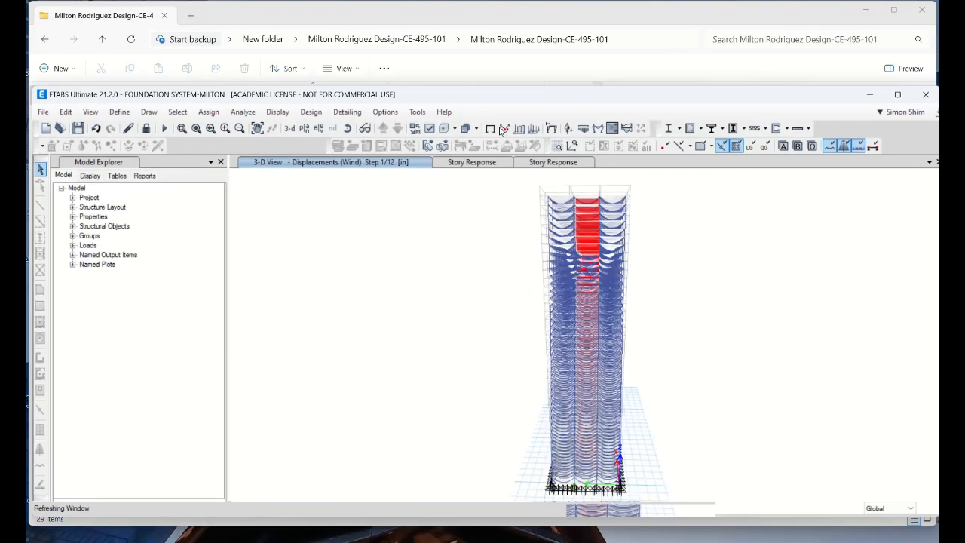
pyautogui.click(491, 128)
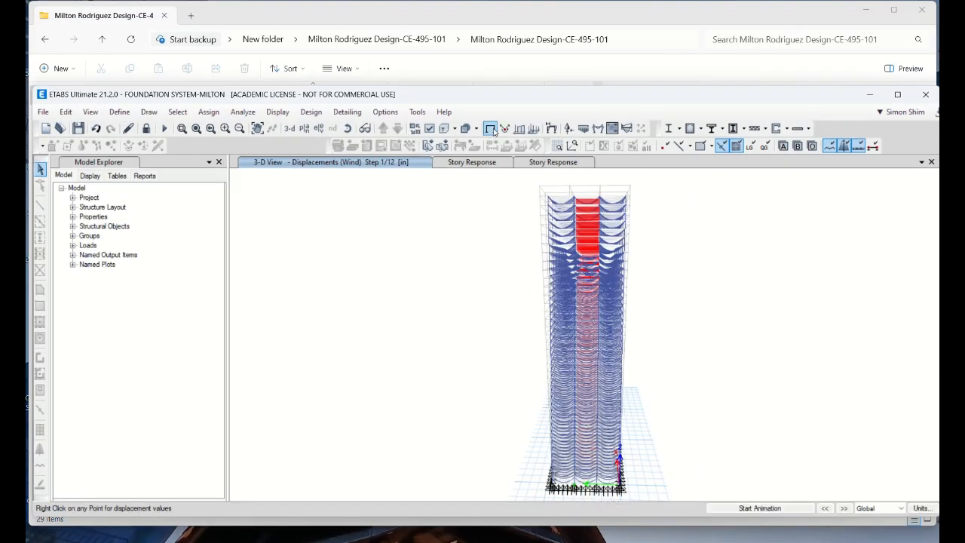
# Open a new story response plot and look through its display types
pyautogui.click(288, 113)
pyautogui.click(316, 268)
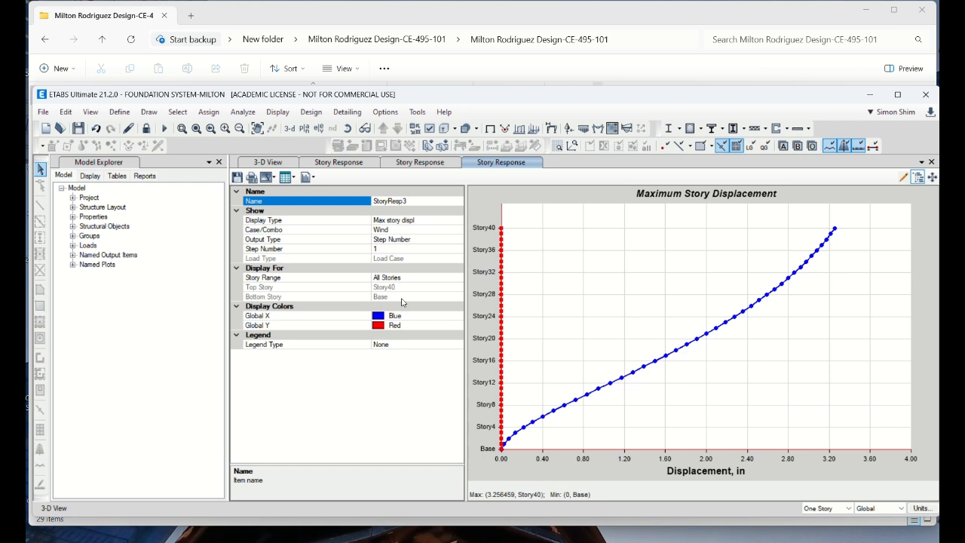
pyautogui.click(442, 220)
pyautogui.click(456, 220)
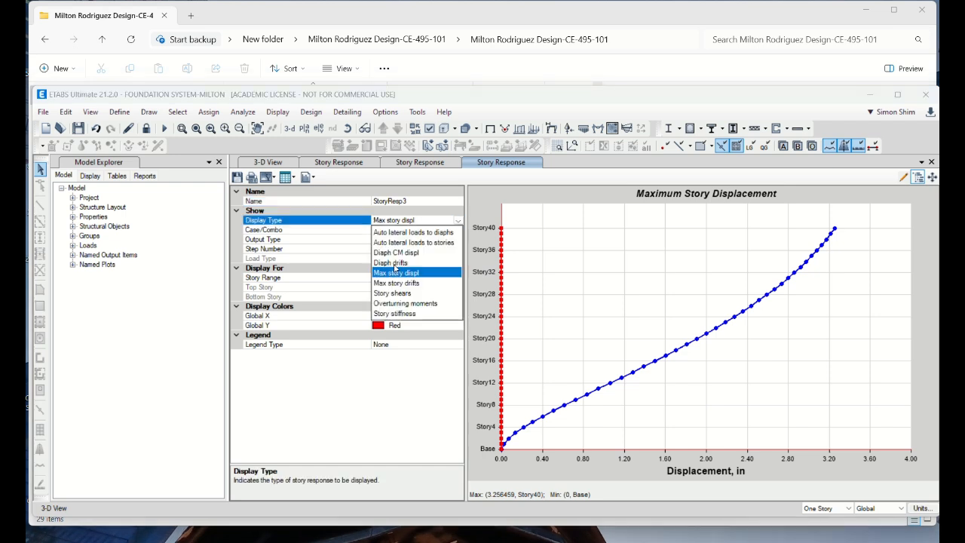
pyautogui.click(403, 296)
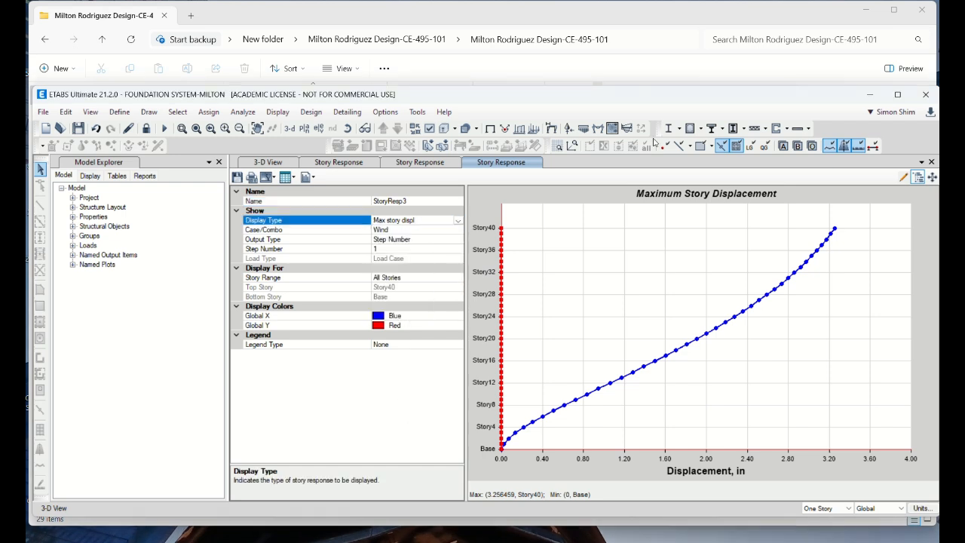
# Maximize the ETABS window and open another story response plot of maximum story displacement
pyautogui.doubleClick(635, 94)
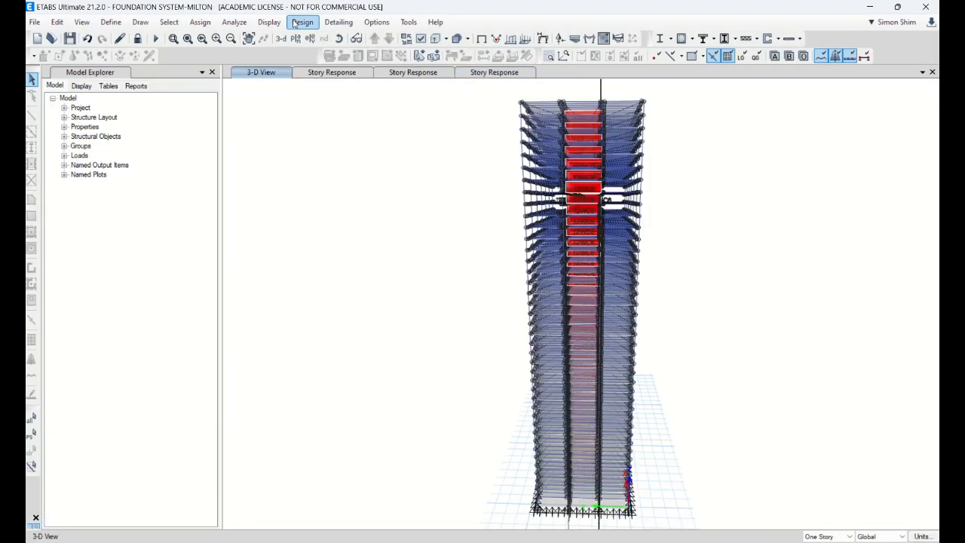
pyautogui.click(278, 23)
pyautogui.click(336, 176)
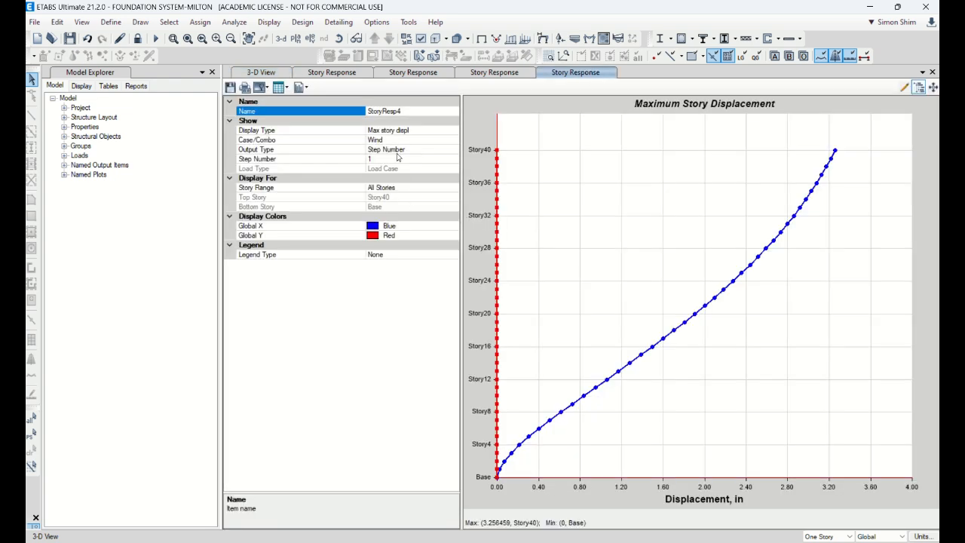
# Change the wind story response plot's display type to Story shears
pyautogui.click(433, 131)
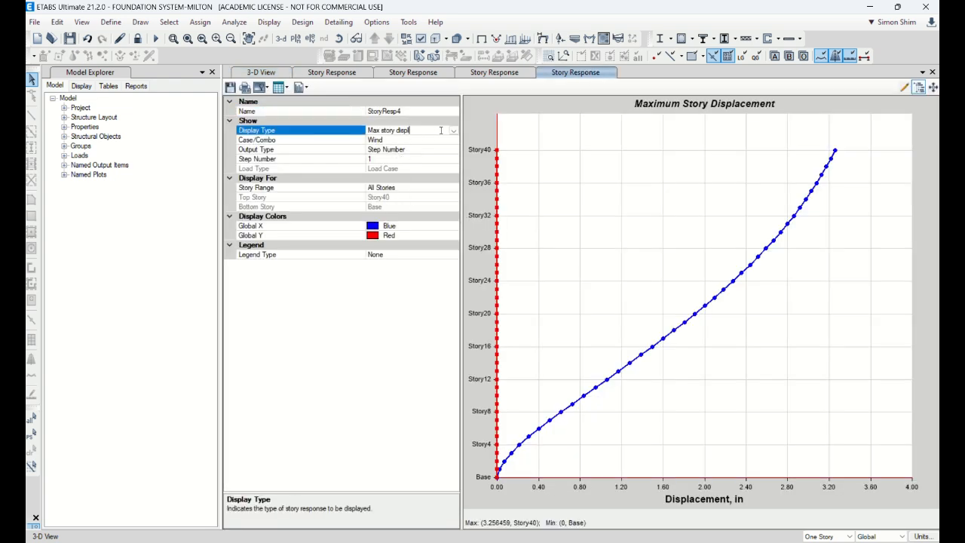
pyautogui.click(454, 131)
pyautogui.click(400, 203)
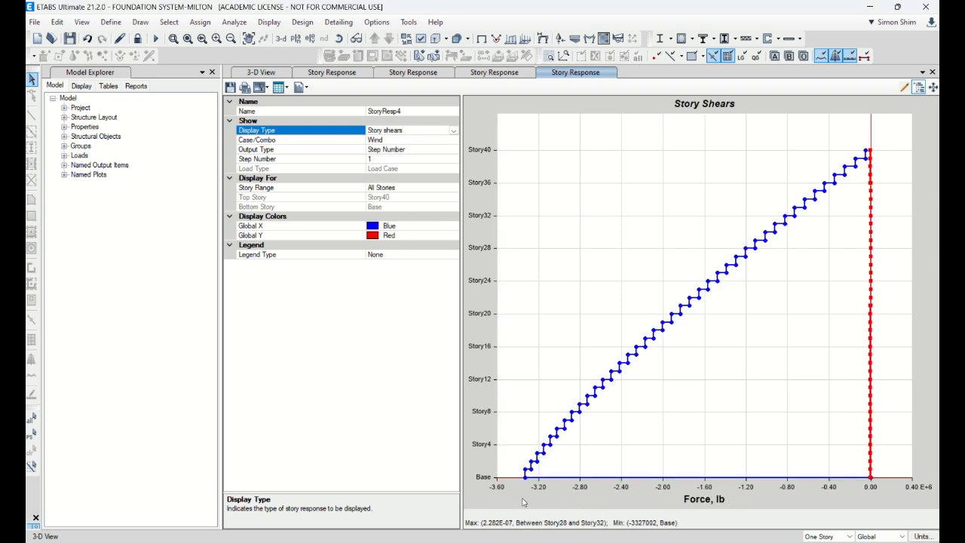
# Set the force unit in the model's consistent units to kip and accept the change
pyautogui.click(928, 535)
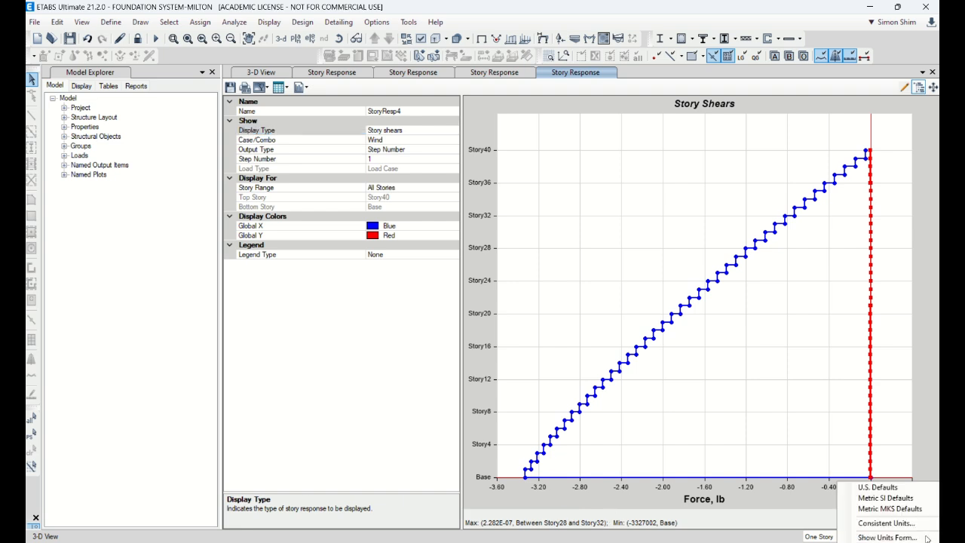
pyautogui.click(880, 523)
pyautogui.click(473, 179)
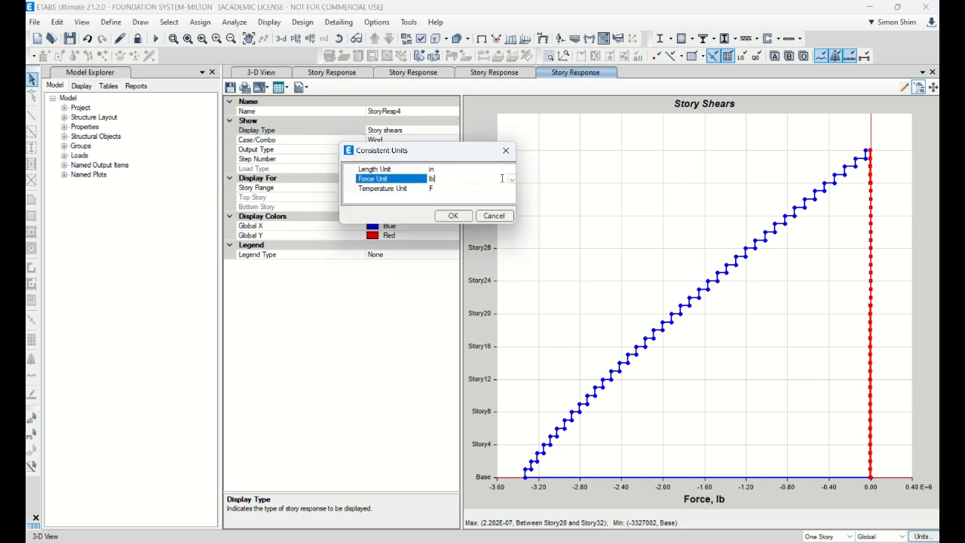
pyautogui.click(512, 179)
pyautogui.click(454, 198)
pyautogui.click(455, 216)
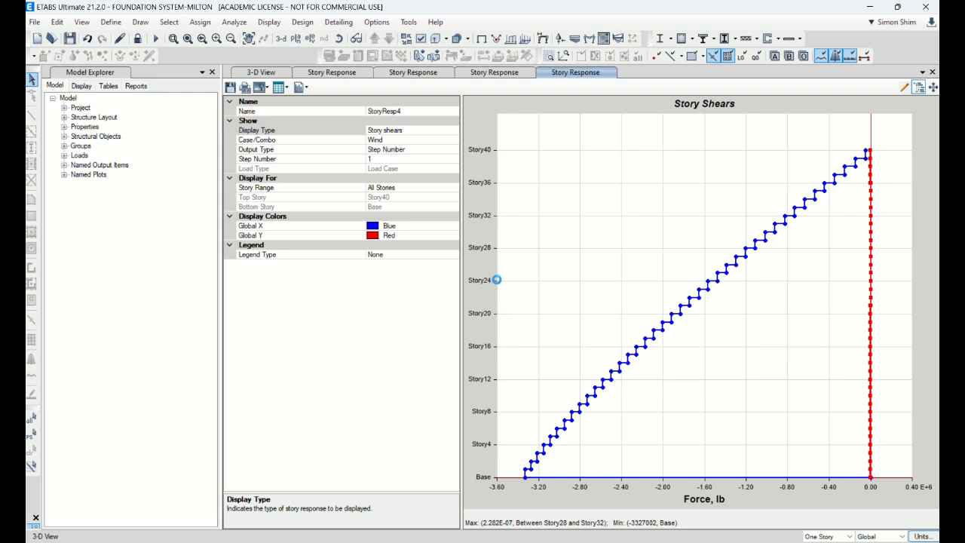
# Return to the 3-D view, open a new story response plot and set its display type to Story shears
pyautogui.click(261, 72)
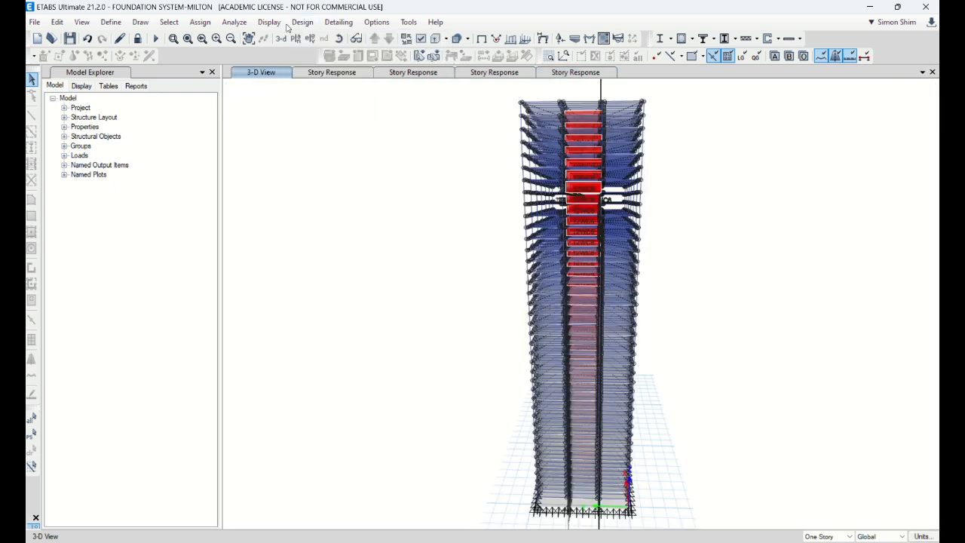
pyautogui.click(270, 22)
pyautogui.click(330, 177)
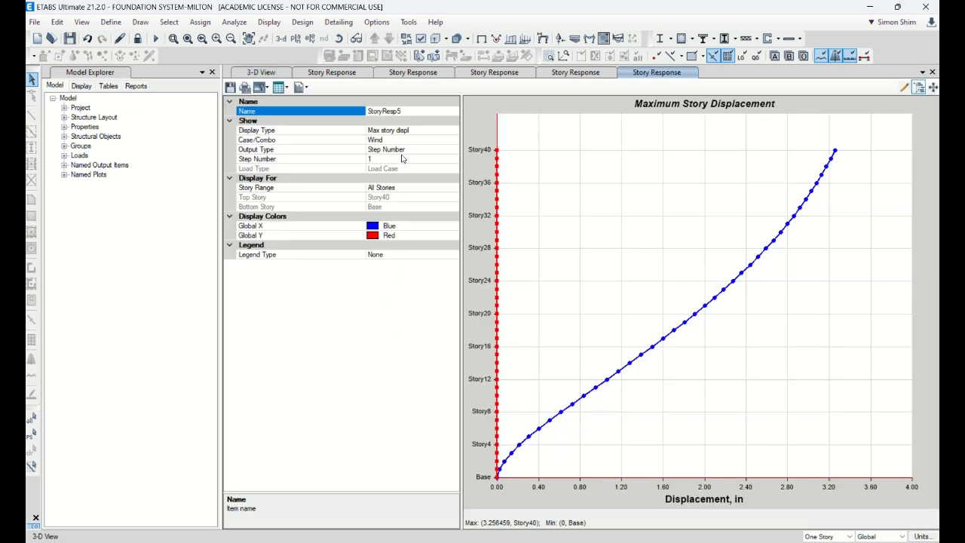
pyautogui.click(440, 129)
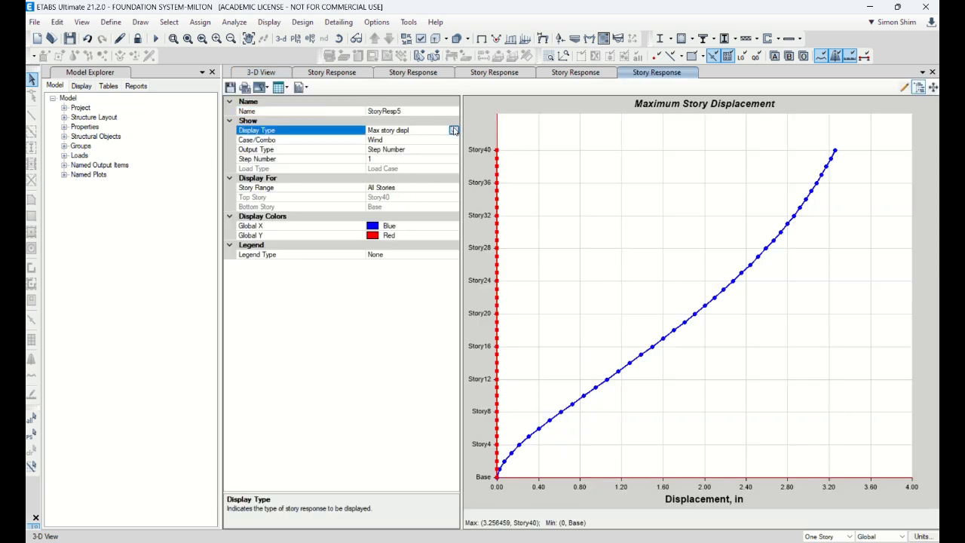
pyautogui.click(453, 131)
pyautogui.click(386, 316)
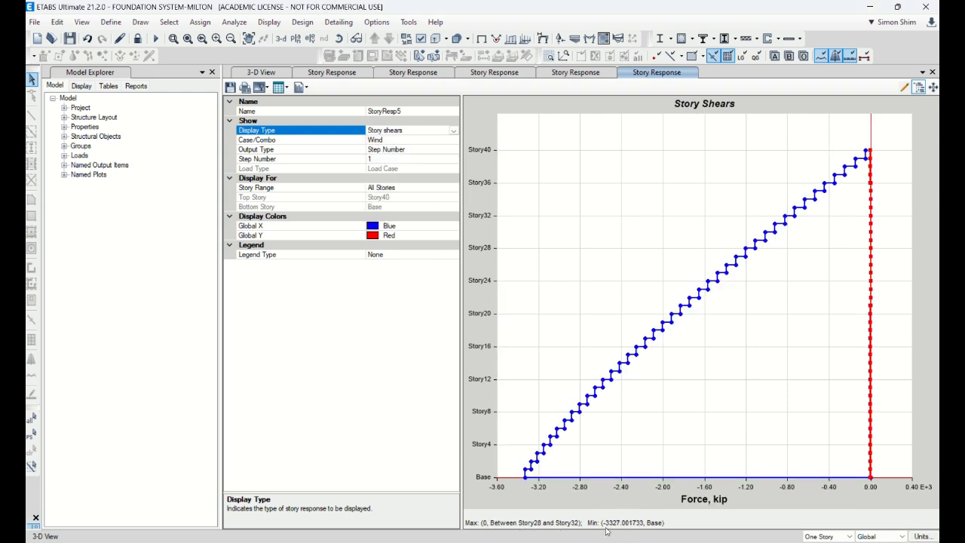
# Set the step number of the wind story shears plot to 2
pyautogui.click(417, 162)
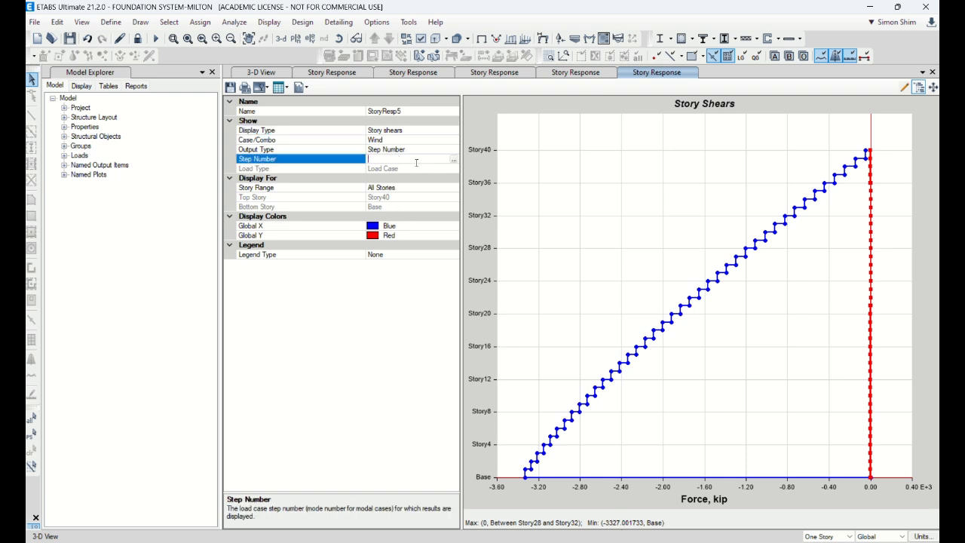
pyautogui.write('2')
pyautogui.press('Return')
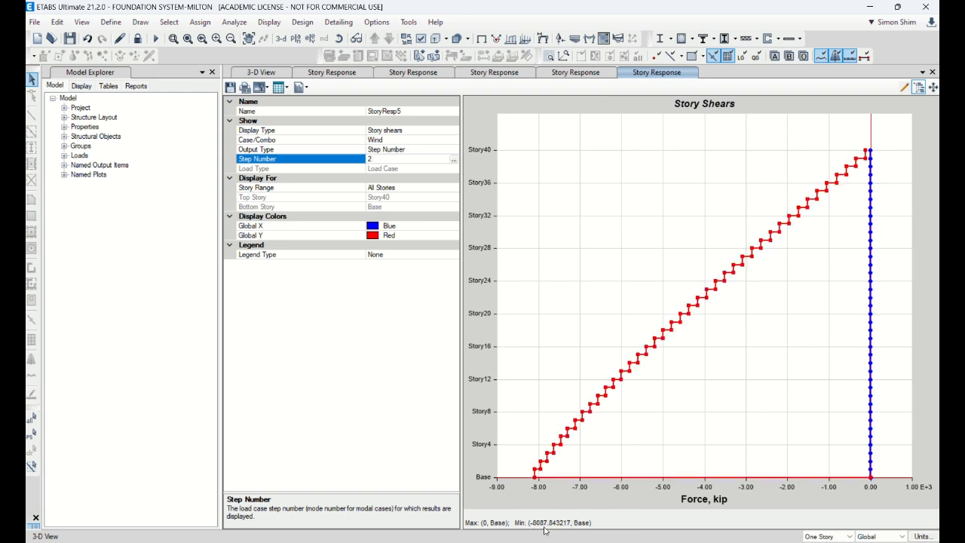
pyautogui.click(447, 66)
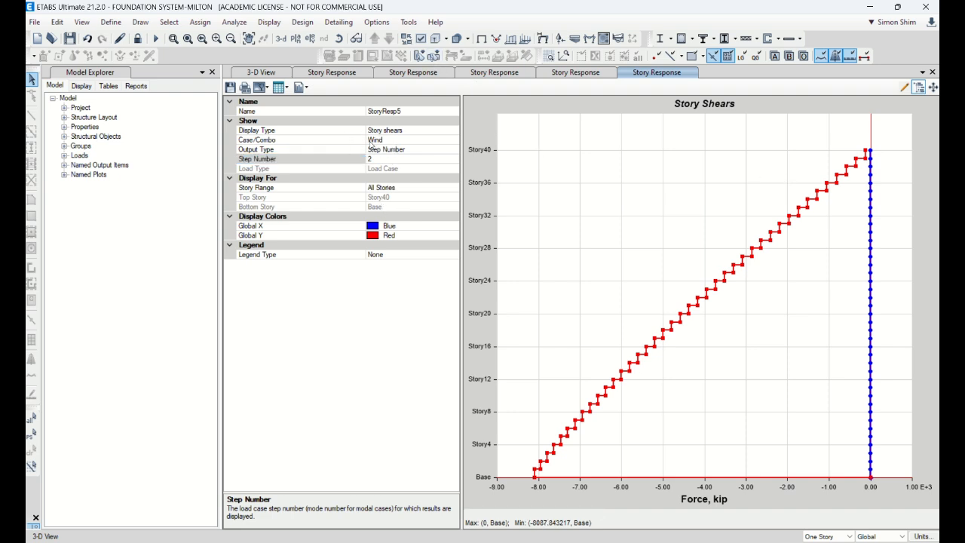